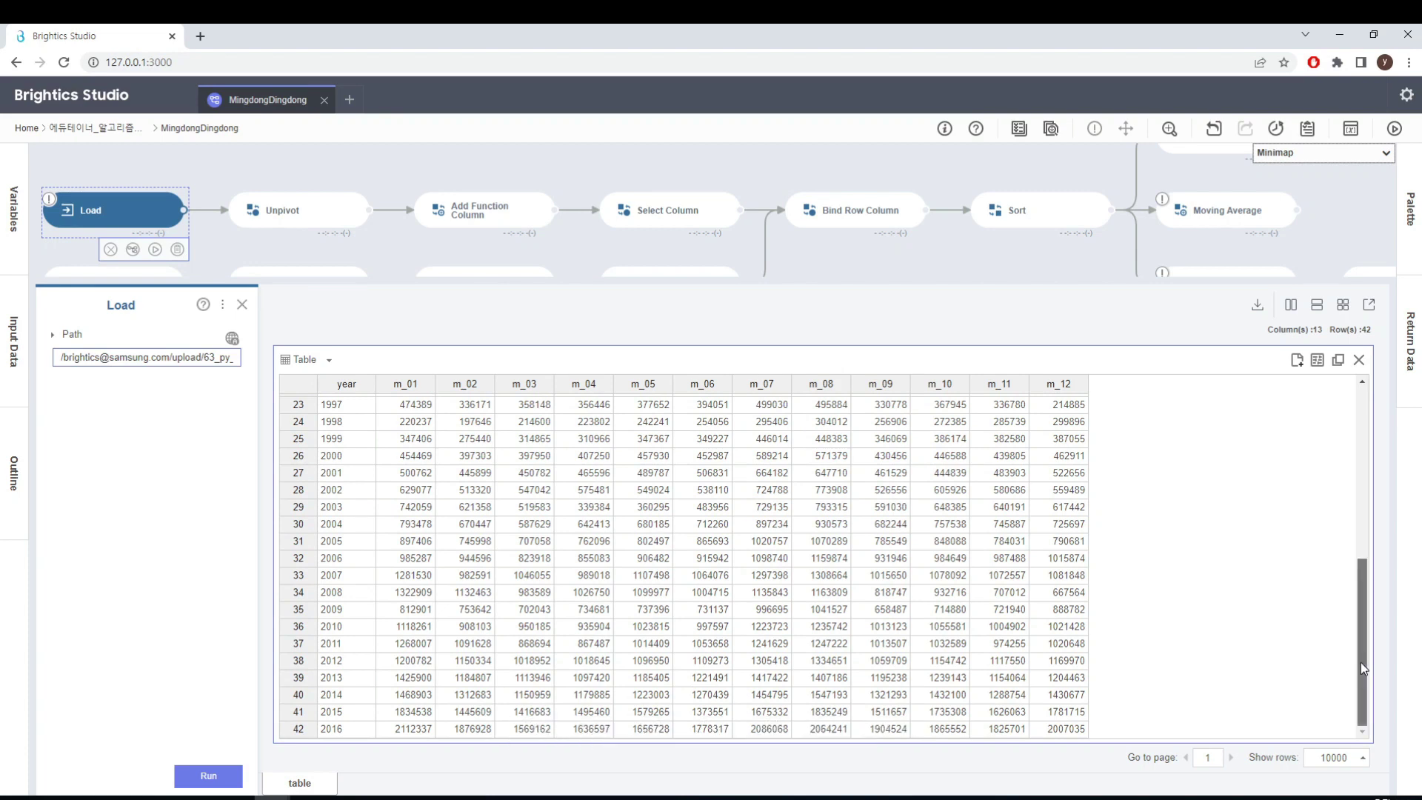
- Look through the yearly rows of the Load node's table from end to start, and close its details
{"action": "left_click_drag", "start_coordinate": [1361, 662], "coordinate": [1364, 391]}
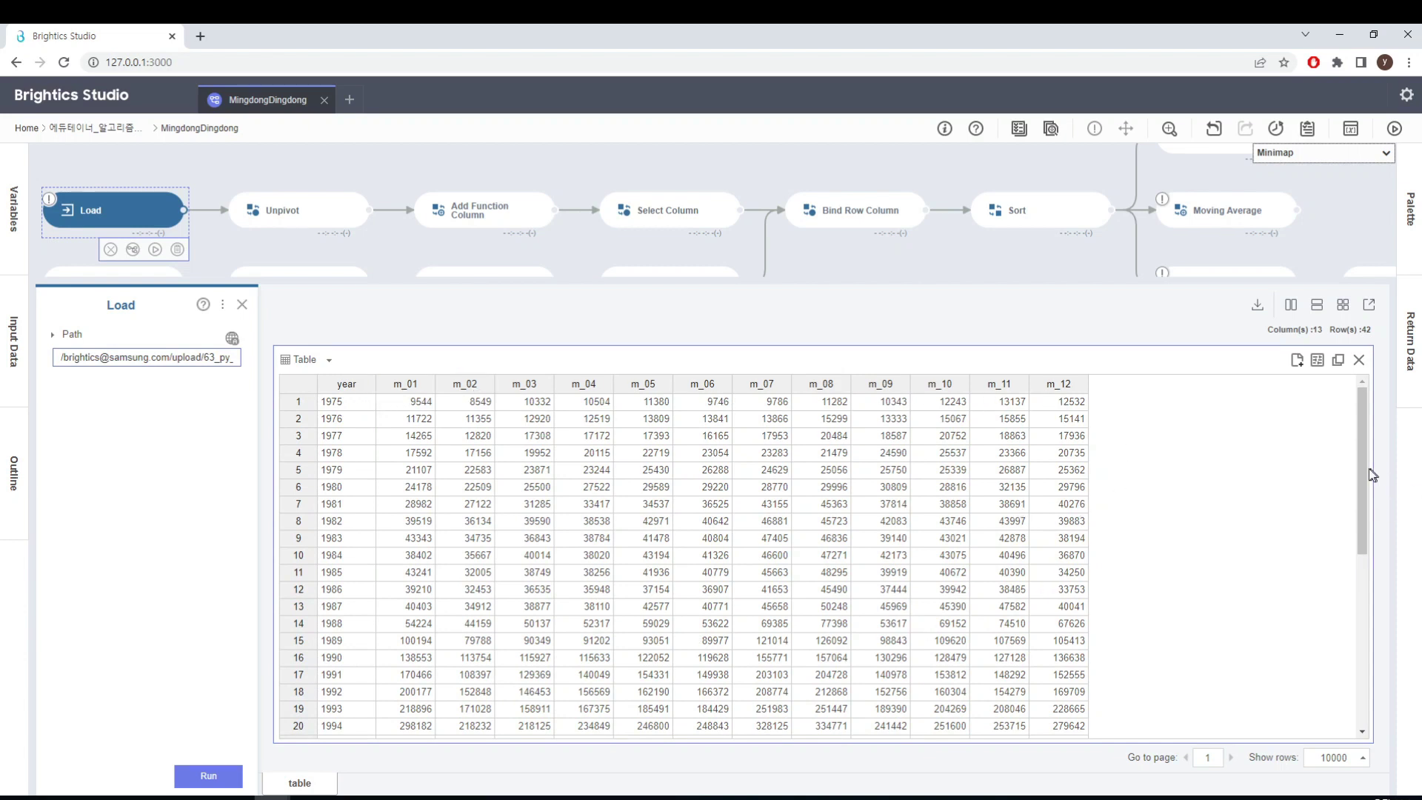
{"action": "left_click_drag", "start_coordinate": [1369, 474], "coordinate": [1358, 388]}
{"action": "left_click", "coordinate": [242, 304]}
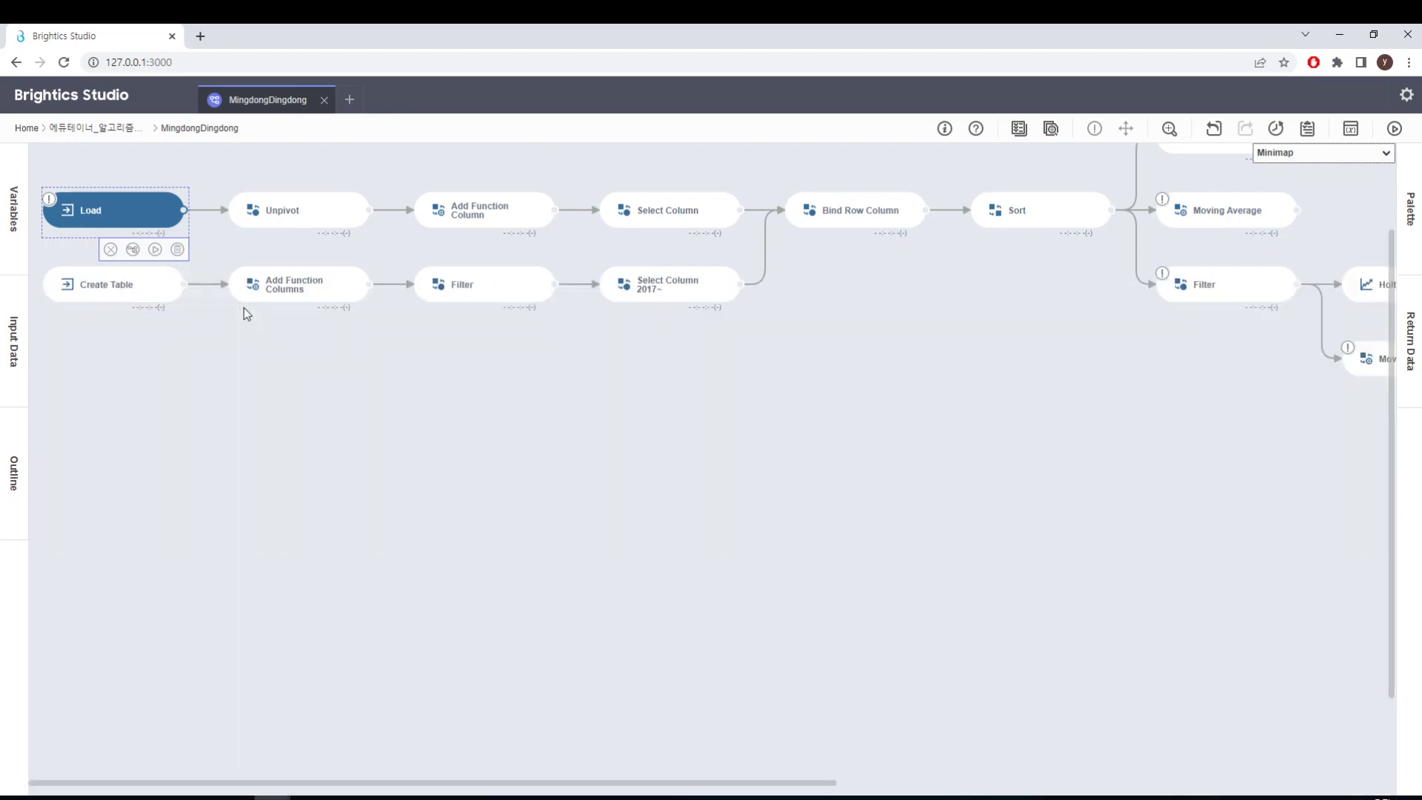
- Examine the YearMonth and count data in the Create Table editor with column A widened, and close it without saving
{"action": "left_click", "coordinate": [141, 300]}
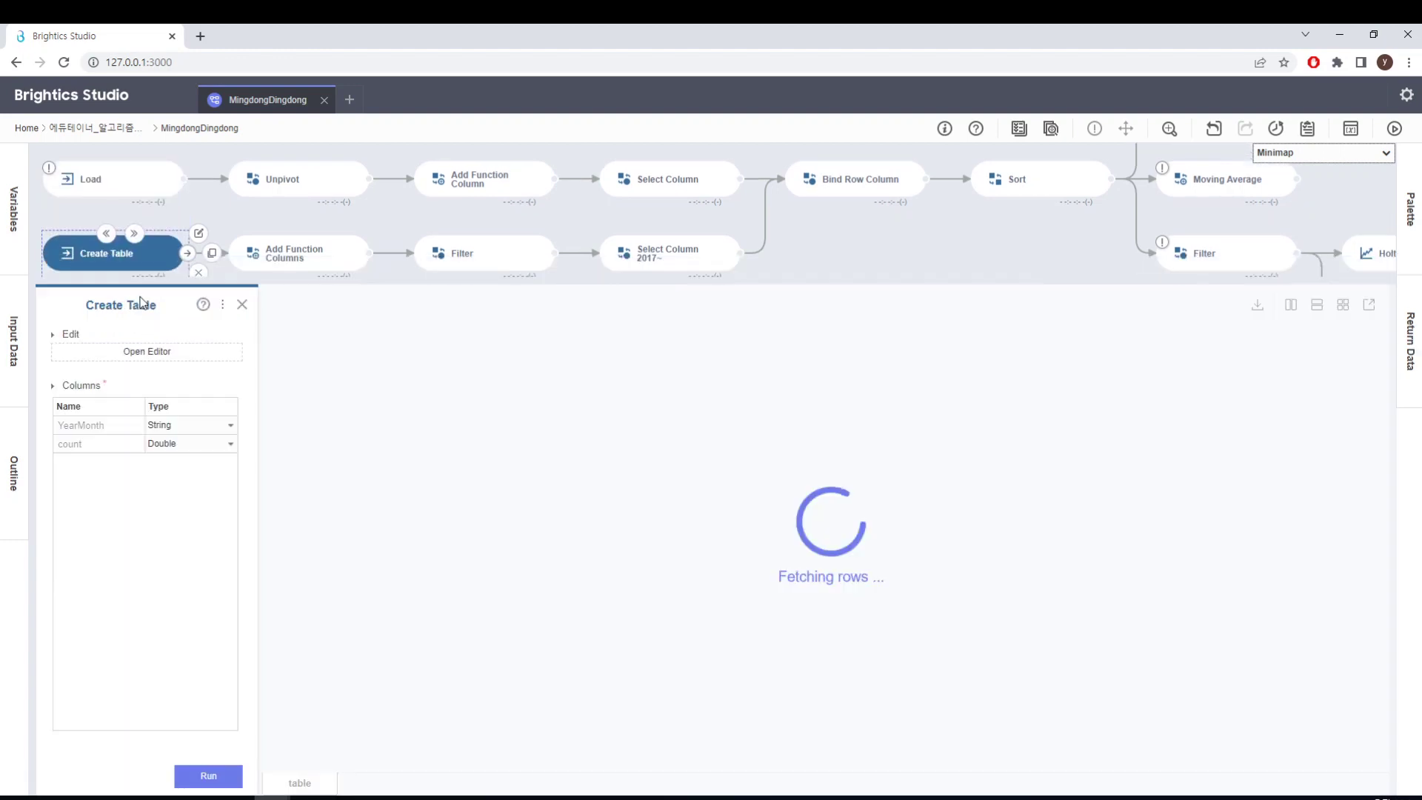
{"action": "left_click", "coordinate": [147, 353]}
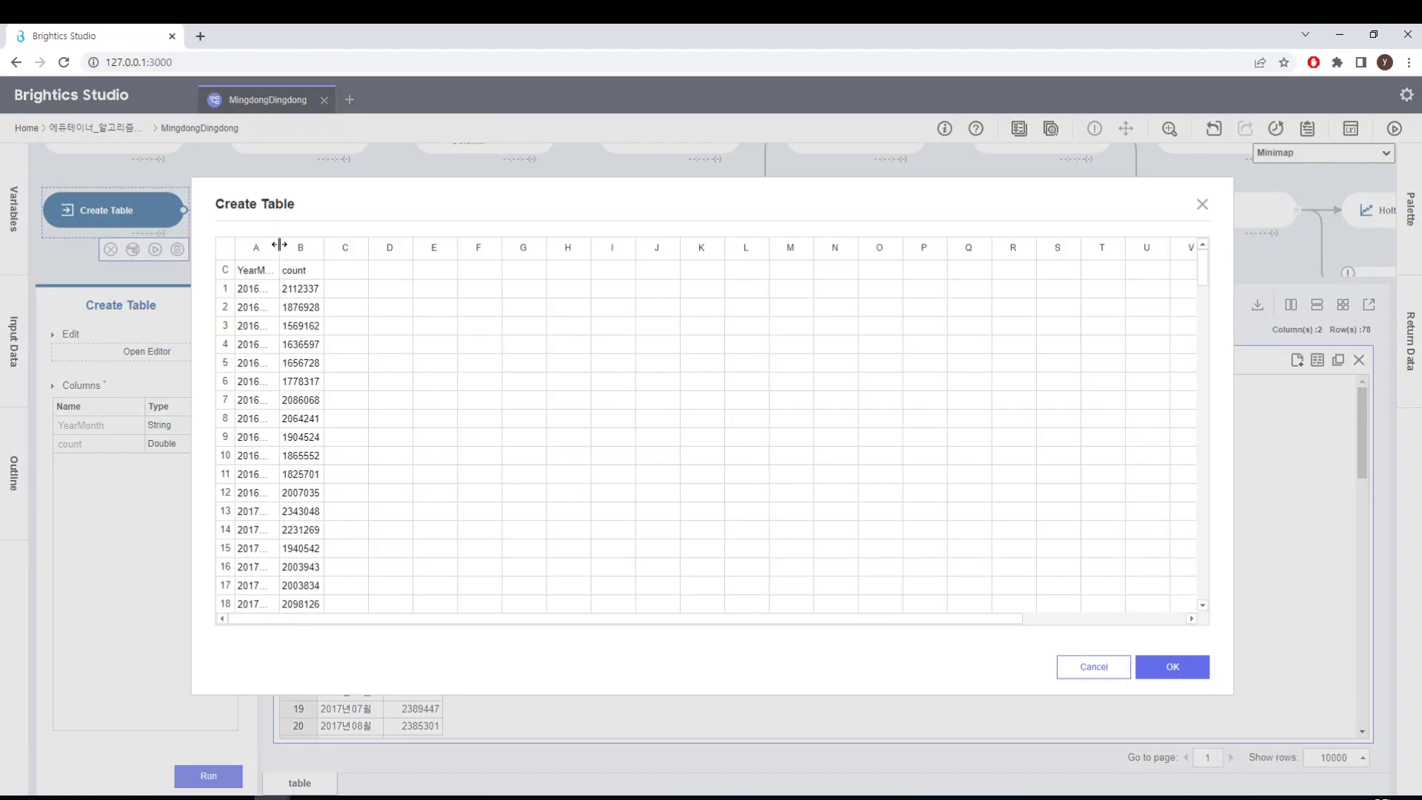
{"action": "left_click_drag", "start_coordinate": [279, 244], "coordinate": [380, 248]}
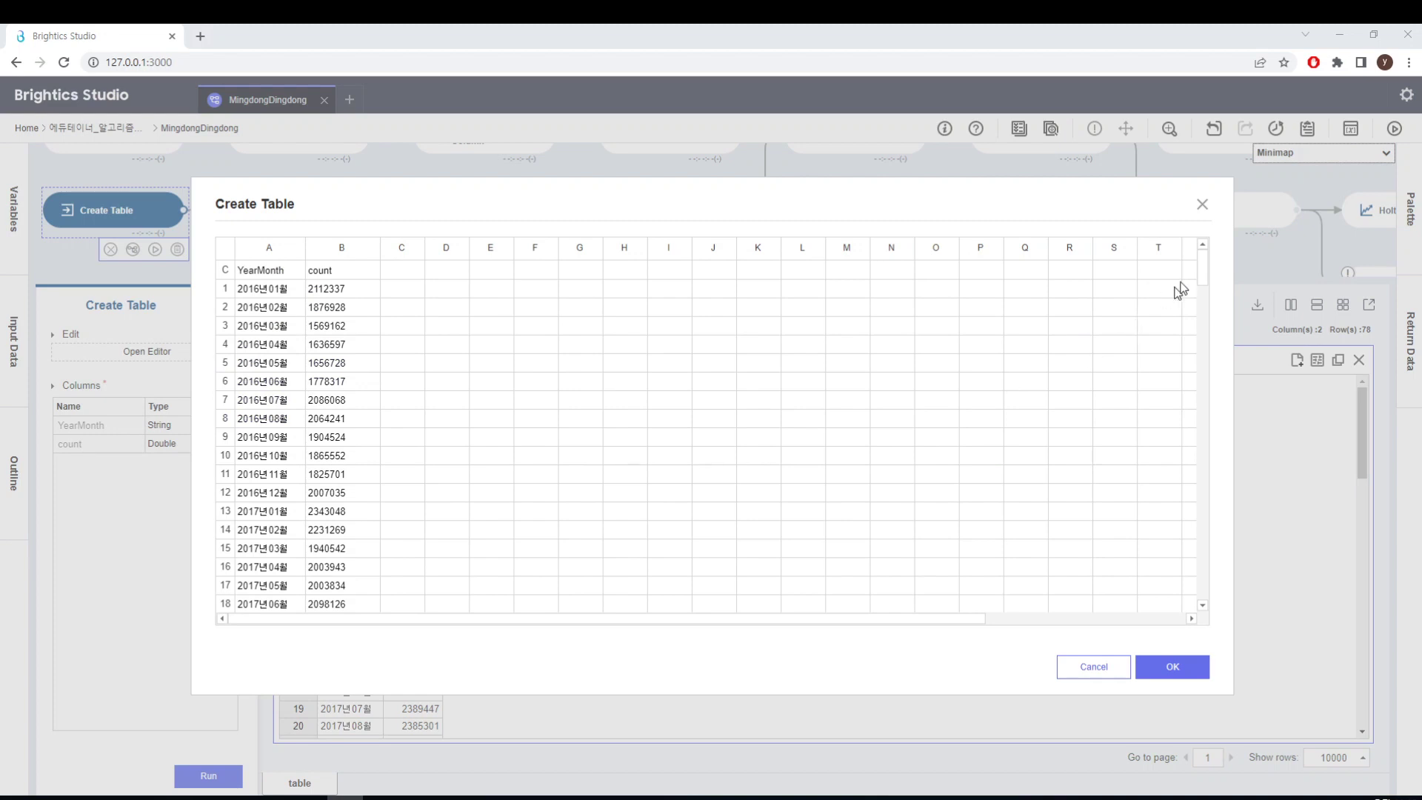
{"action": "left_click_drag", "start_coordinate": [1201, 274], "coordinate": [338, 295]}
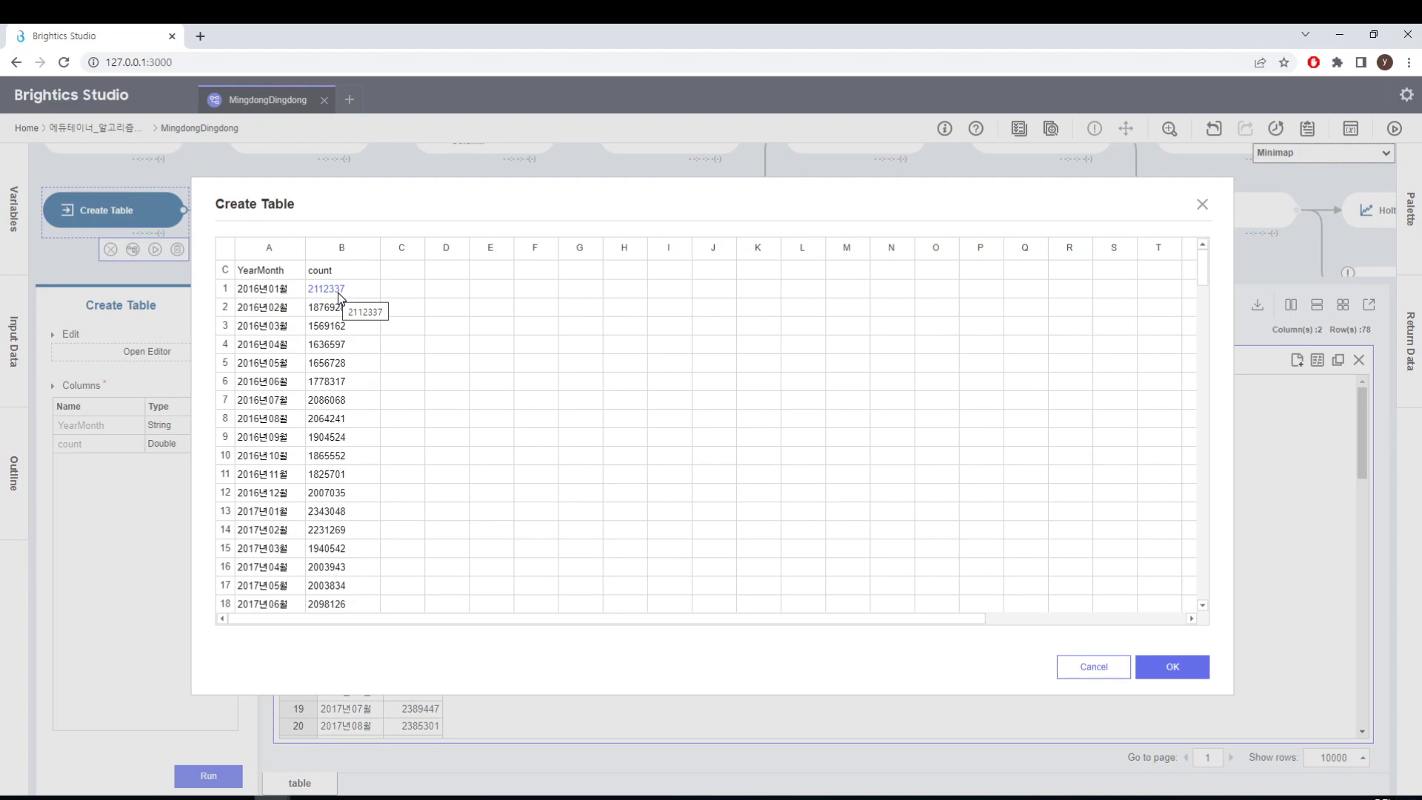
{"action": "mouse_move", "coordinate": [1202, 260]}
{"action": "left_mouse_down"}
{"action": "mouse_move", "coordinate": [1203, 433]}
{"action": "mouse_move", "coordinate": [1184, 499]}
{"action": "mouse_move", "coordinate": [1185, 246]}
{"action": "left_mouse_up"}
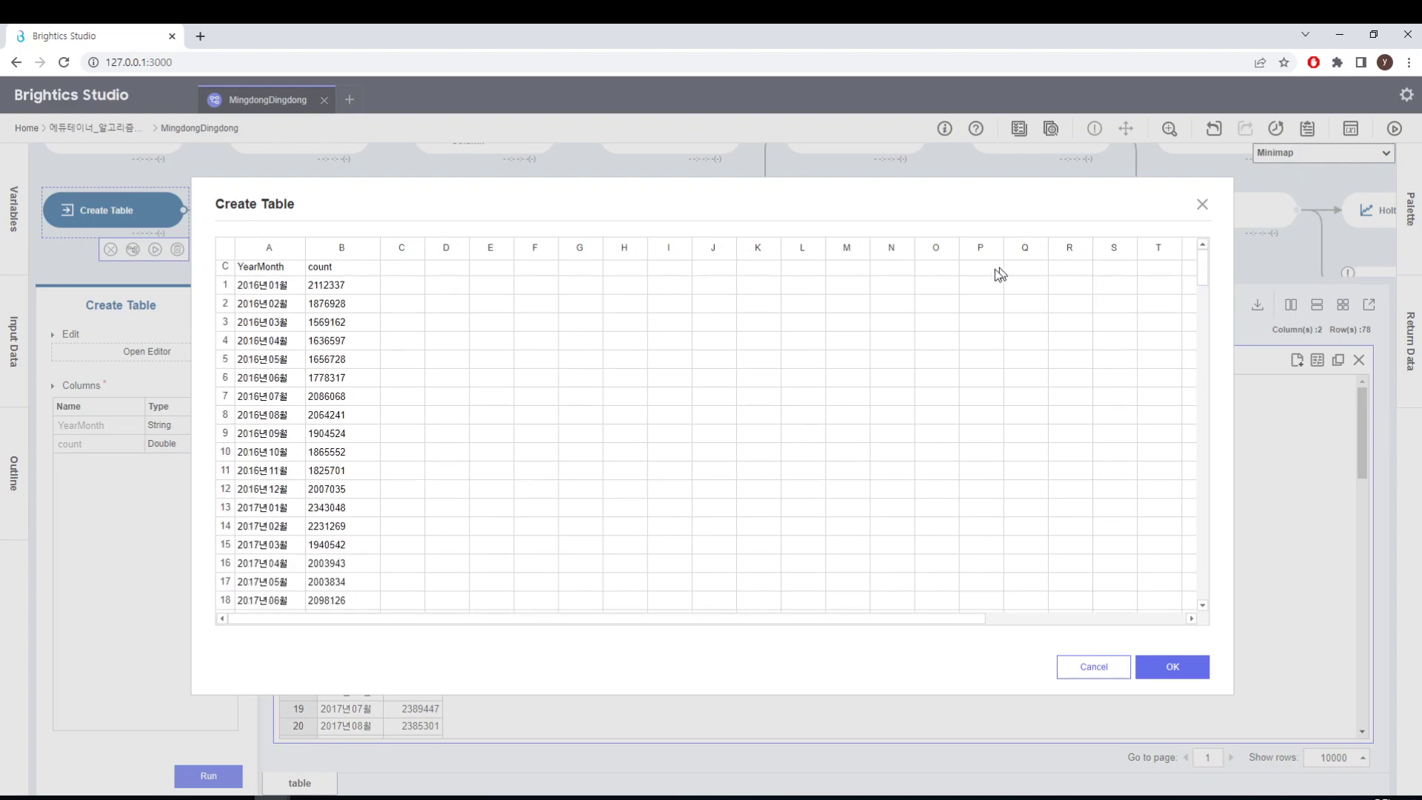
{"action": "left_click", "coordinate": [1203, 208]}
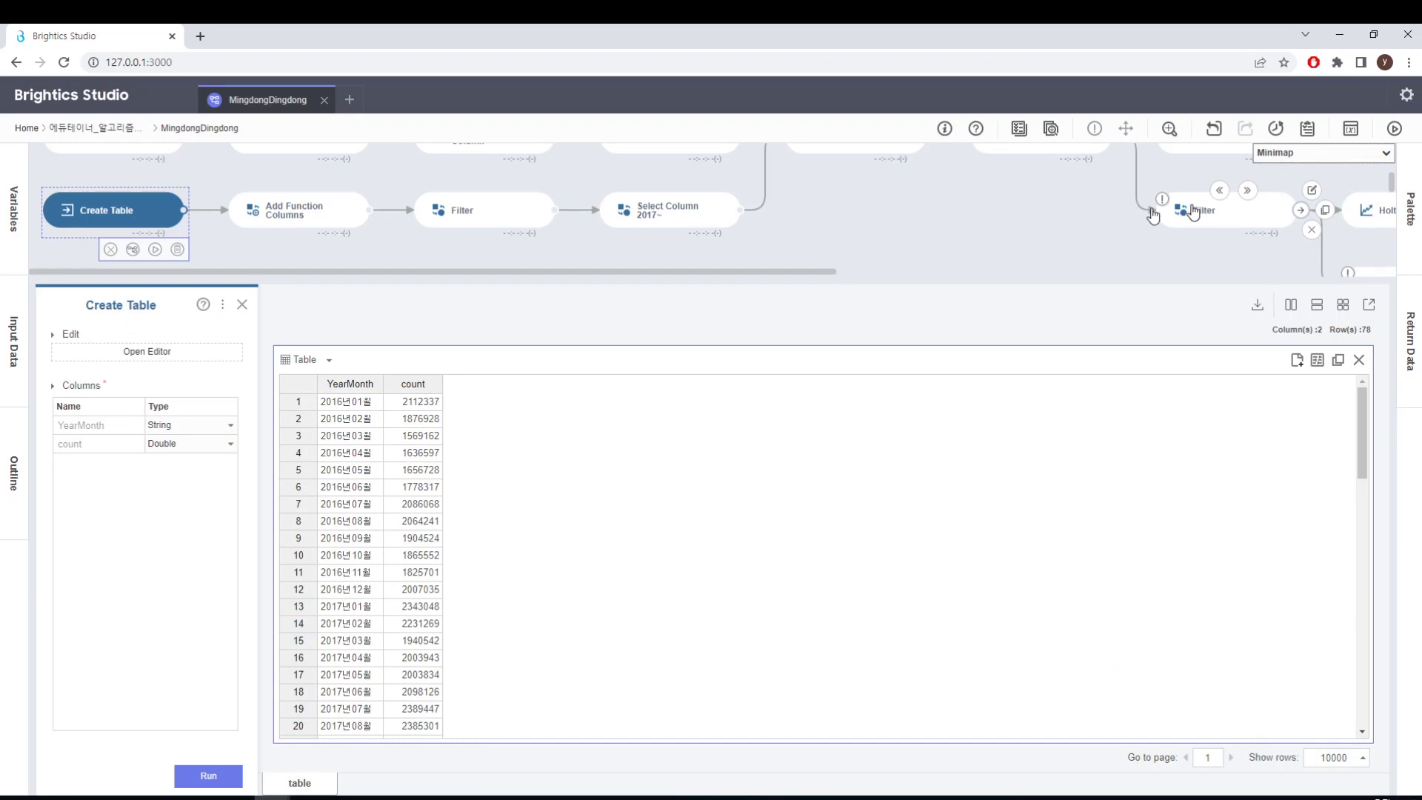
{"action": "left_click", "coordinate": [242, 305]}
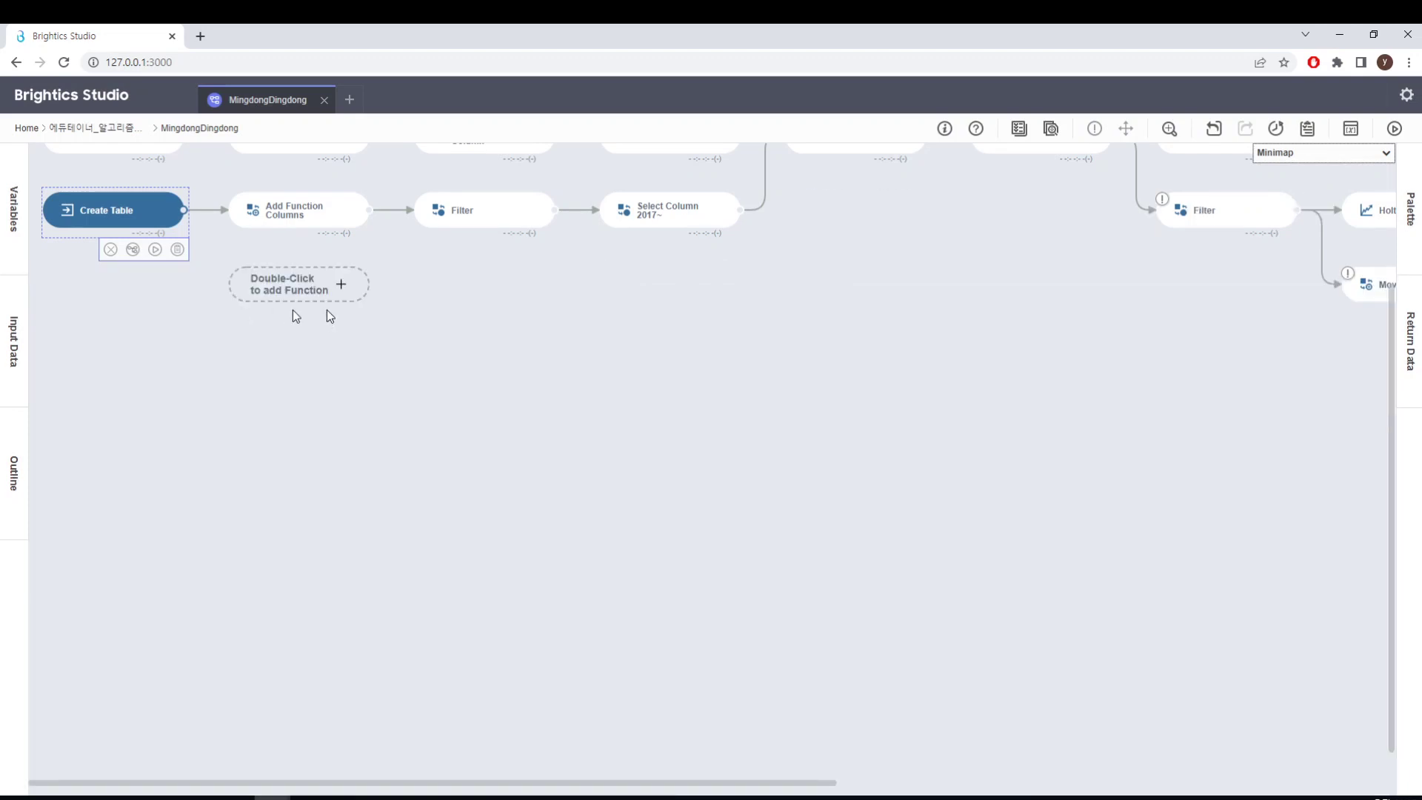
- Review the Unpivot settings and the Select Column output in the Load branch of the workflow
{"action": "scroll", "coordinate": [323, 326], "scroll_direction": "up", "scroll_amount": 3}
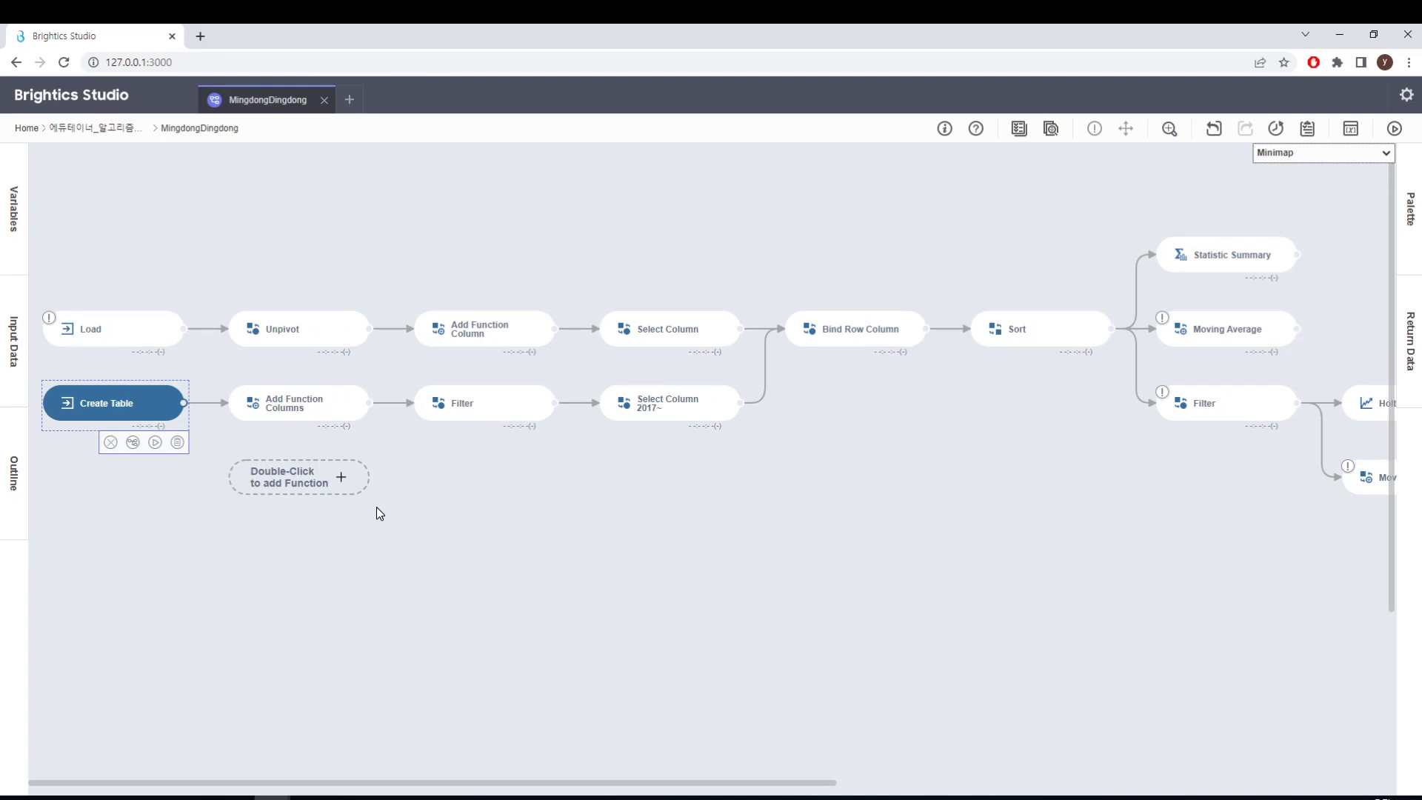
{"action": "left_click", "coordinate": [323, 345]}
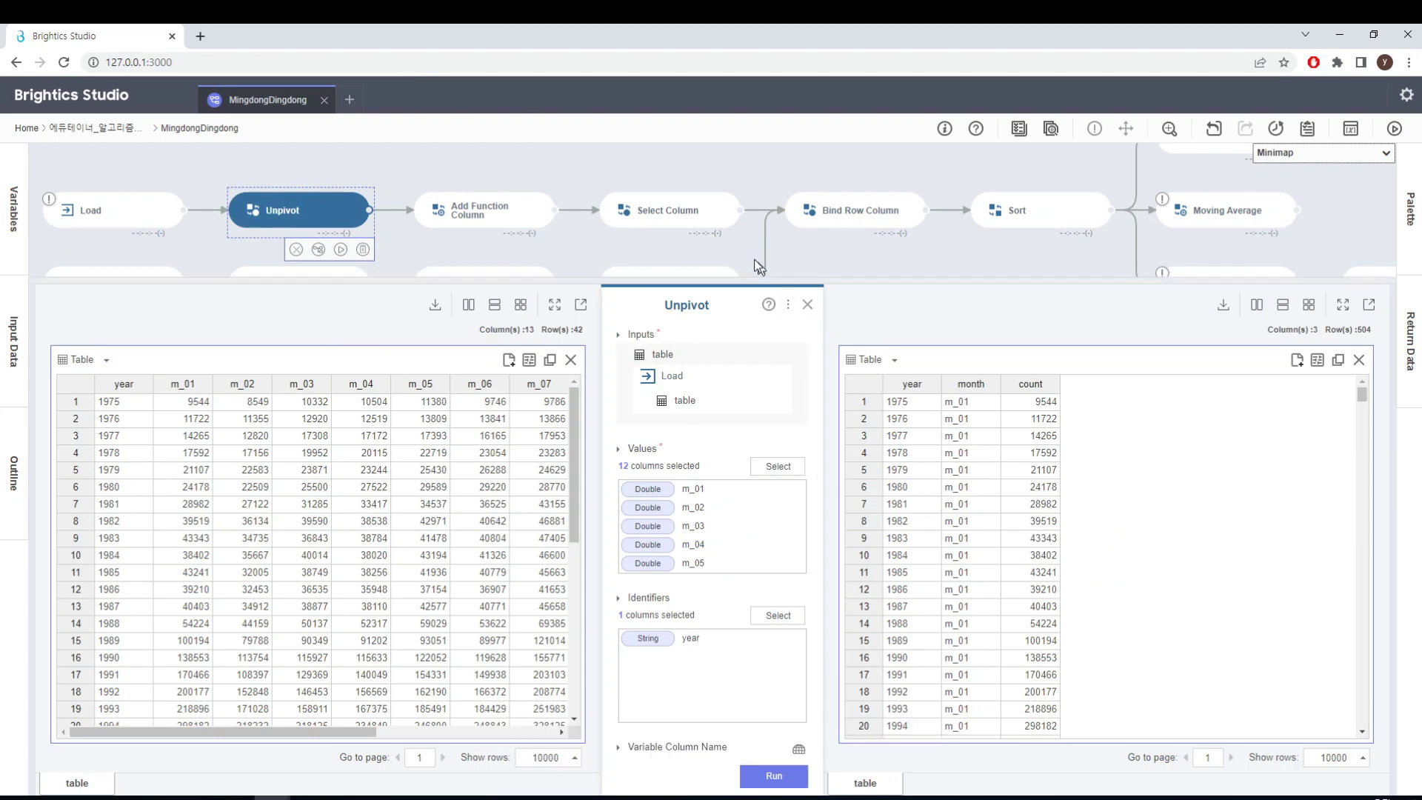
{"action": "left_click", "coordinate": [677, 214]}
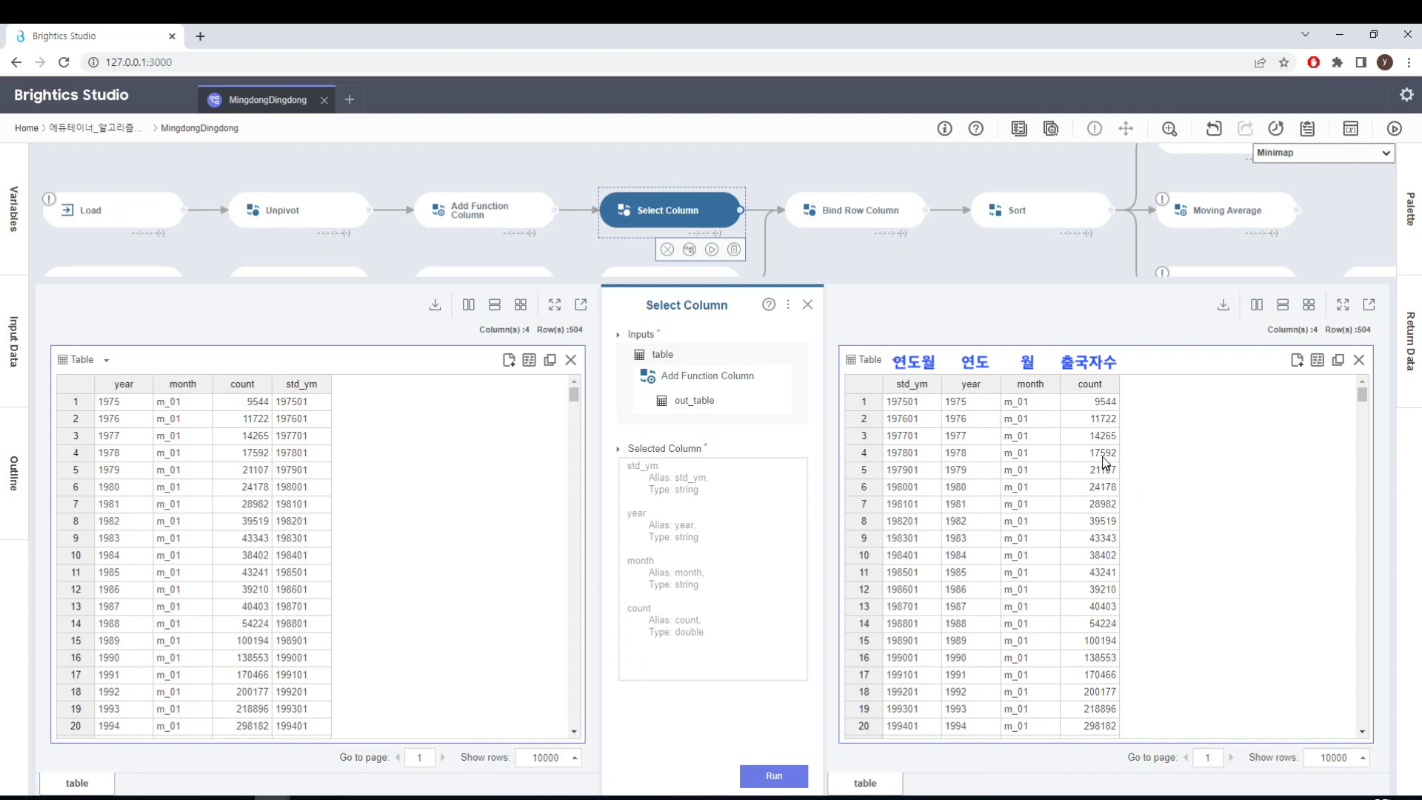
{"action": "left_click", "coordinate": [807, 305]}
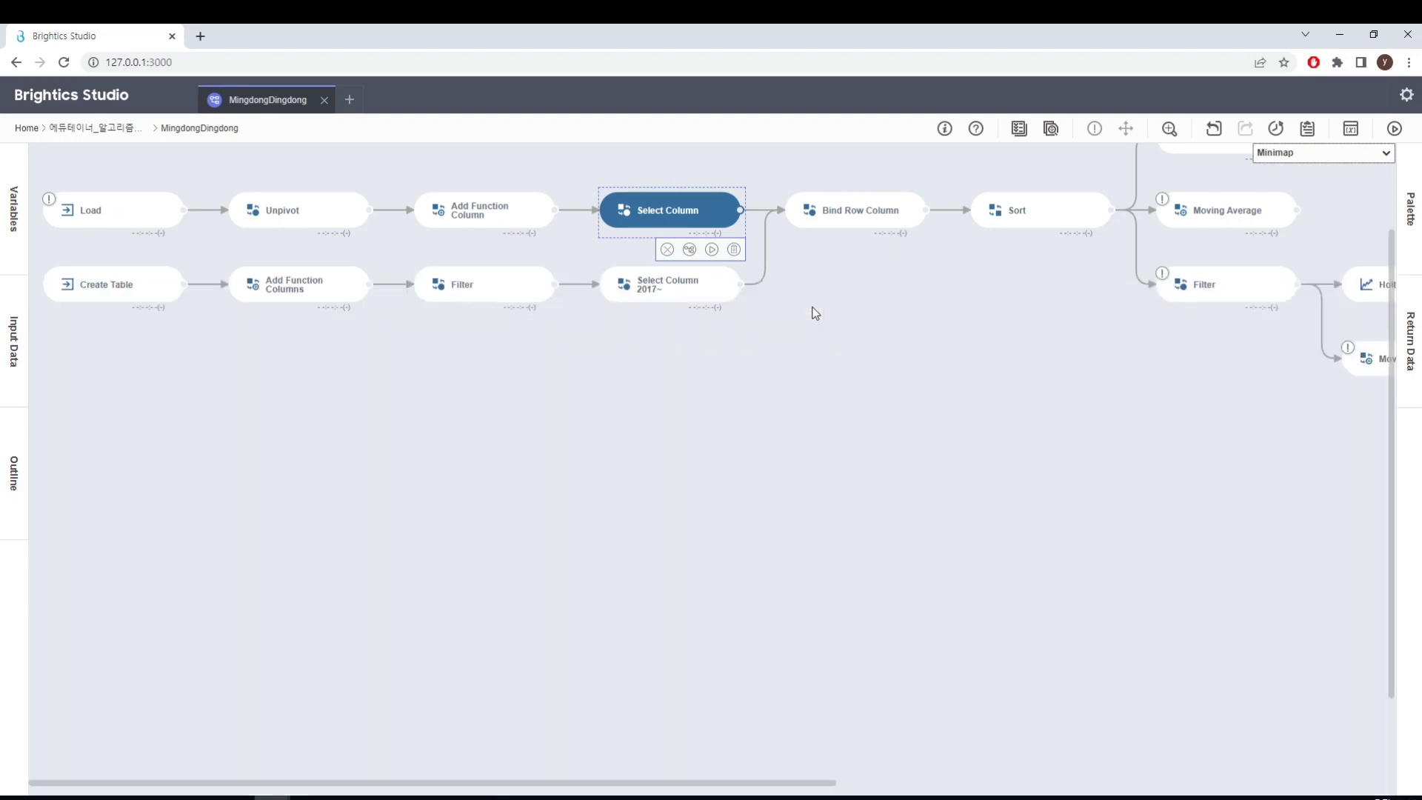
- Examine the expressions for the year, month and std_ym columns in the Add Function Columns node of the Create Table branch
{"action": "mouse_move", "coordinate": [333, 227]}
{"action": "left_click", "coordinate": [306, 296]}
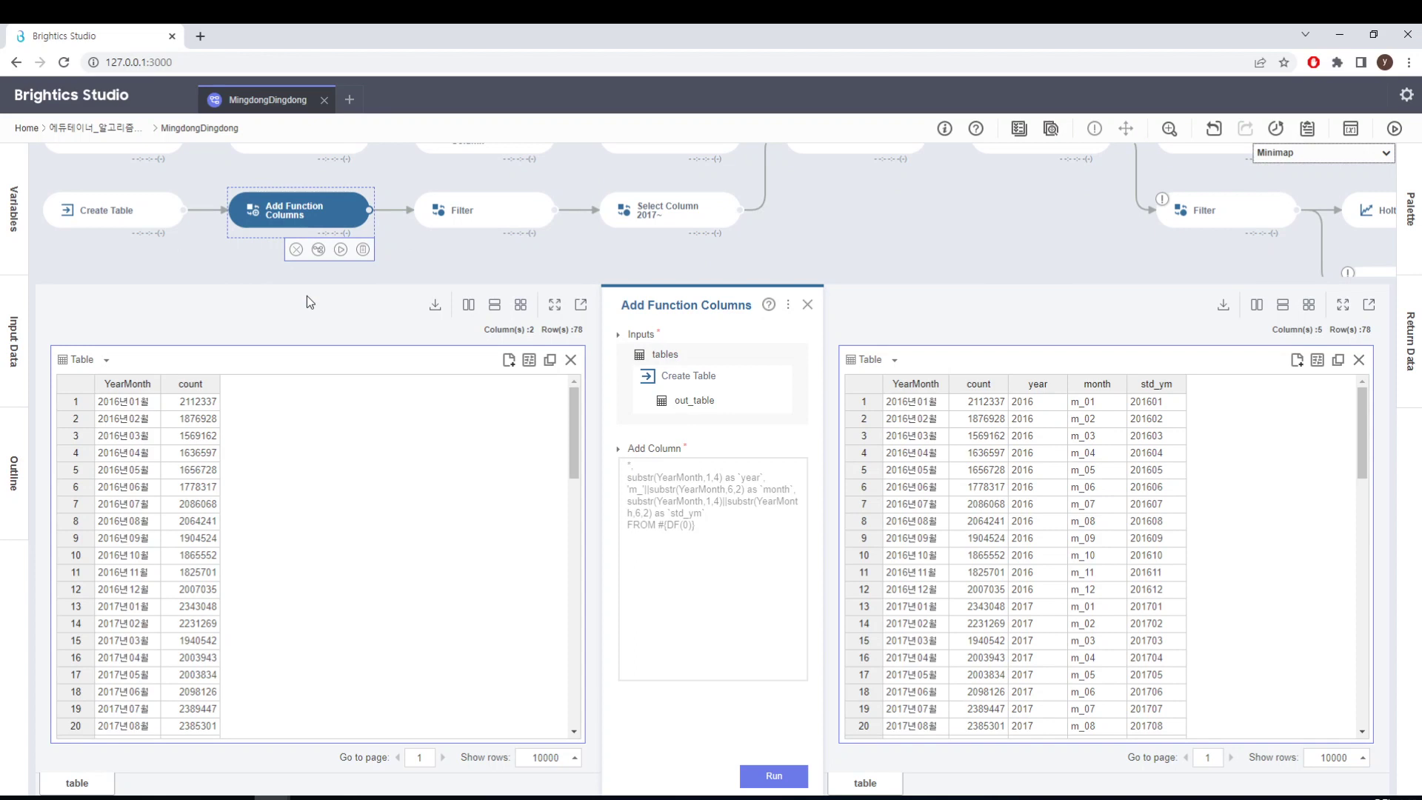
{"action": "left_click", "coordinate": [686, 520]}
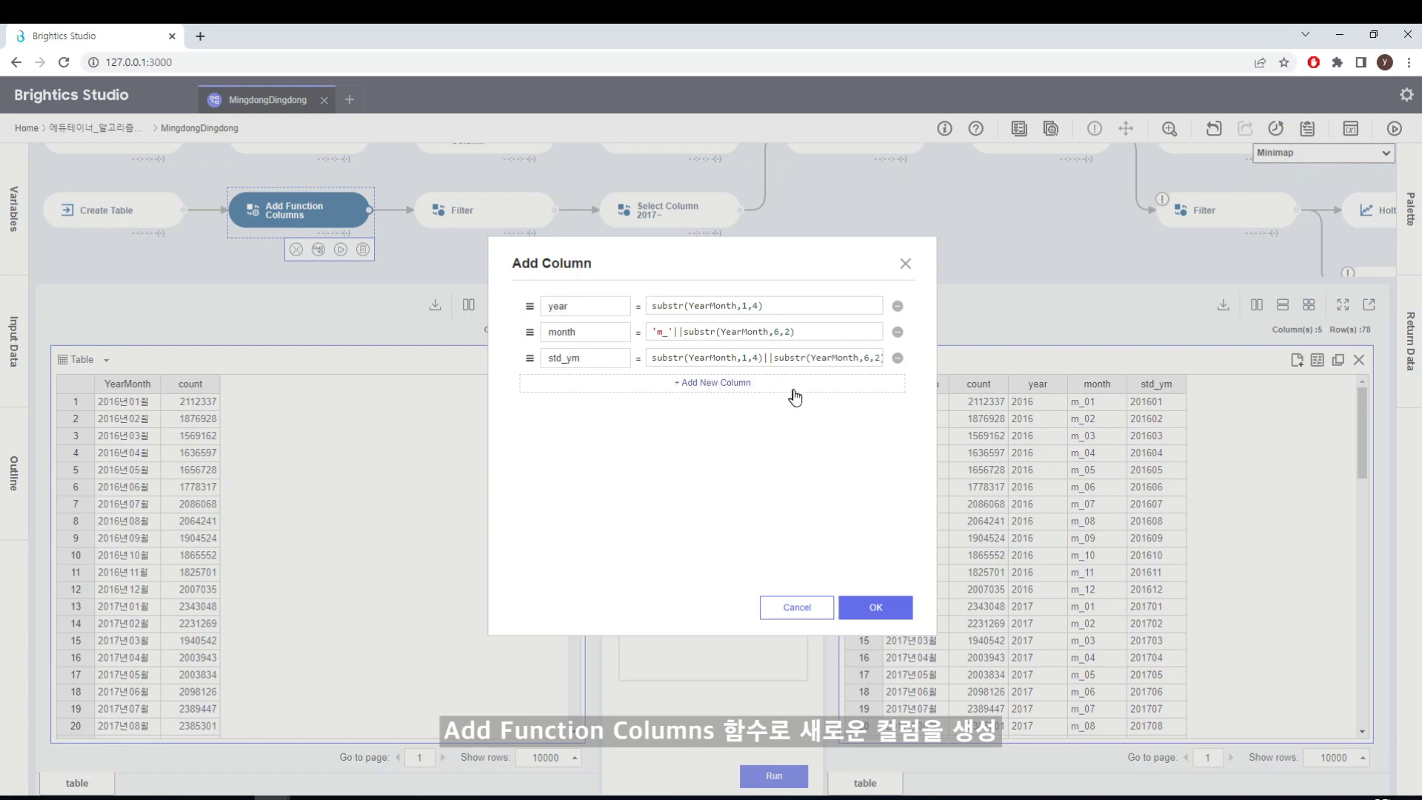
{"action": "left_click", "coordinate": [905, 265]}
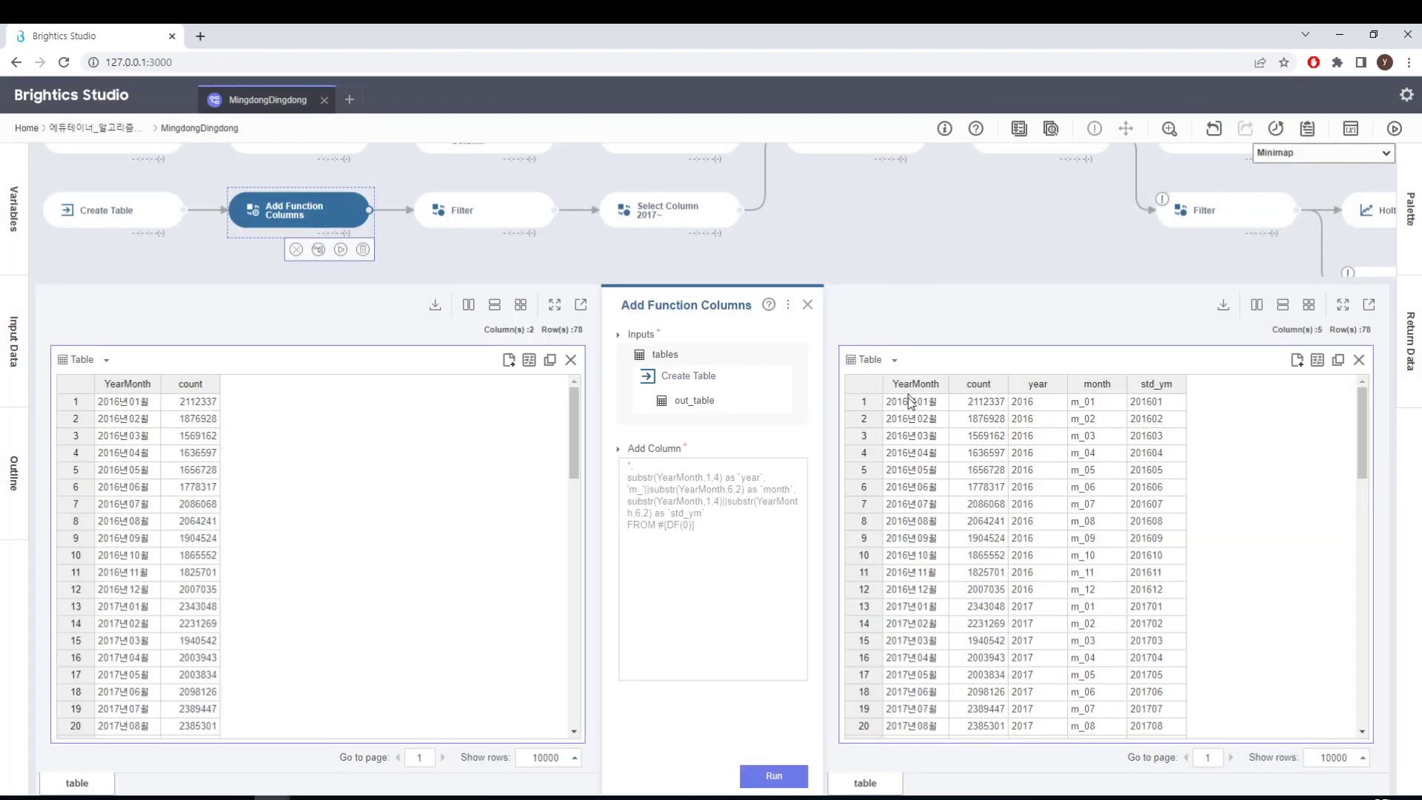
{"action": "left_click", "coordinate": [807, 305]}
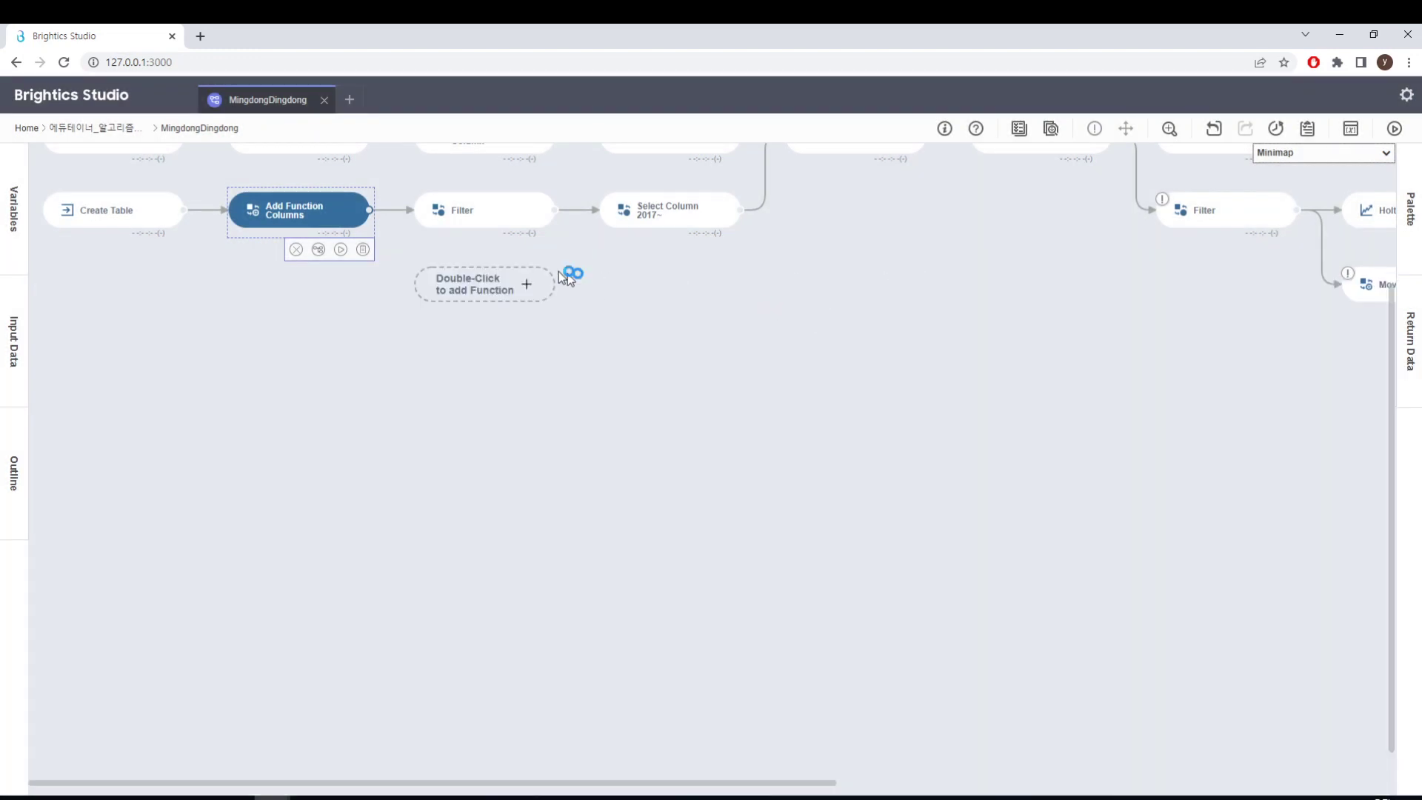
- Examine the std_ym condition of the Filter node in the Create Table branch, and close its settings
{"action": "left_click", "coordinate": [492, 234]}
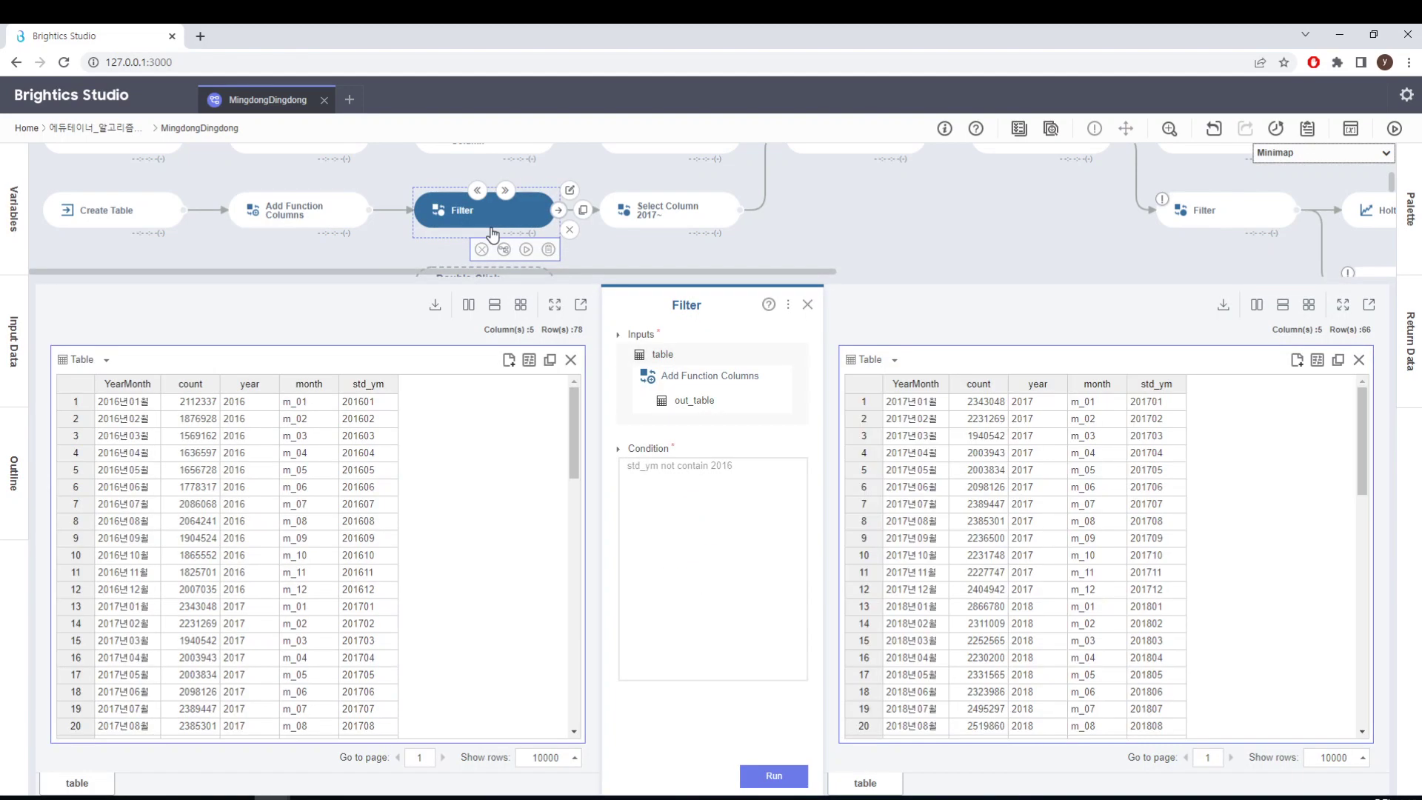
{"action": "left_click", "coordinate": [753, 526]}
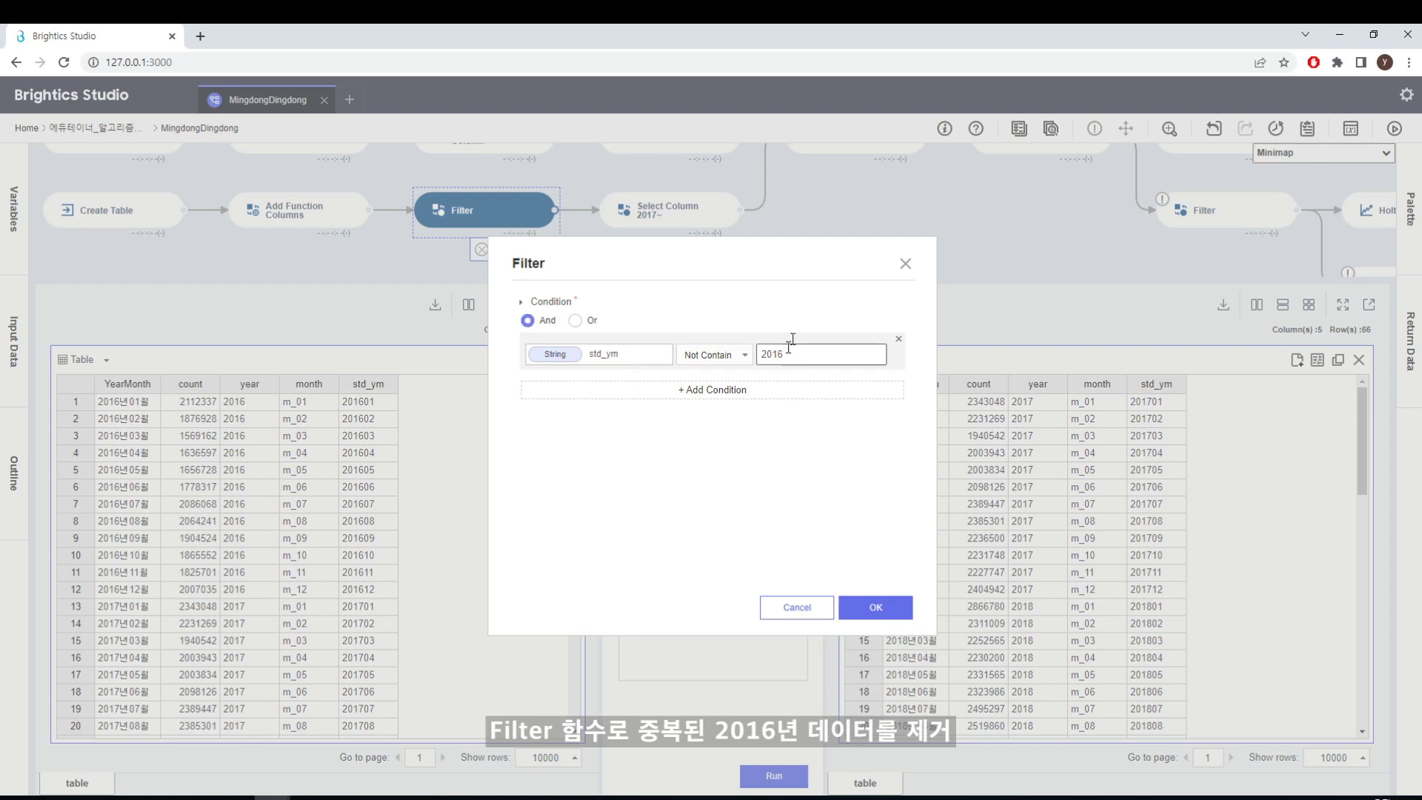
{"action": "left_click", "coordinate": [906, 266]}
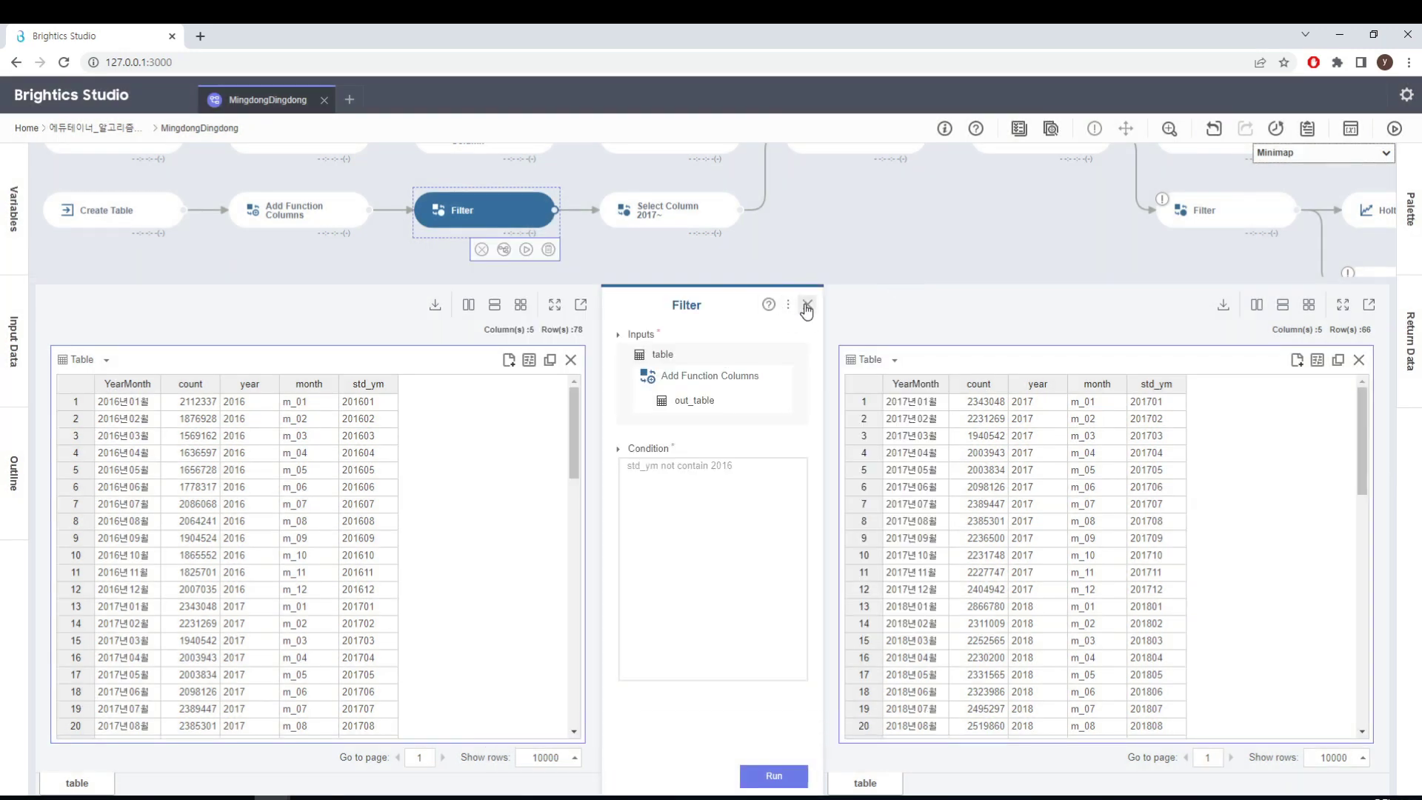
{"action": "left_click", "coordinate": [807, 305]}
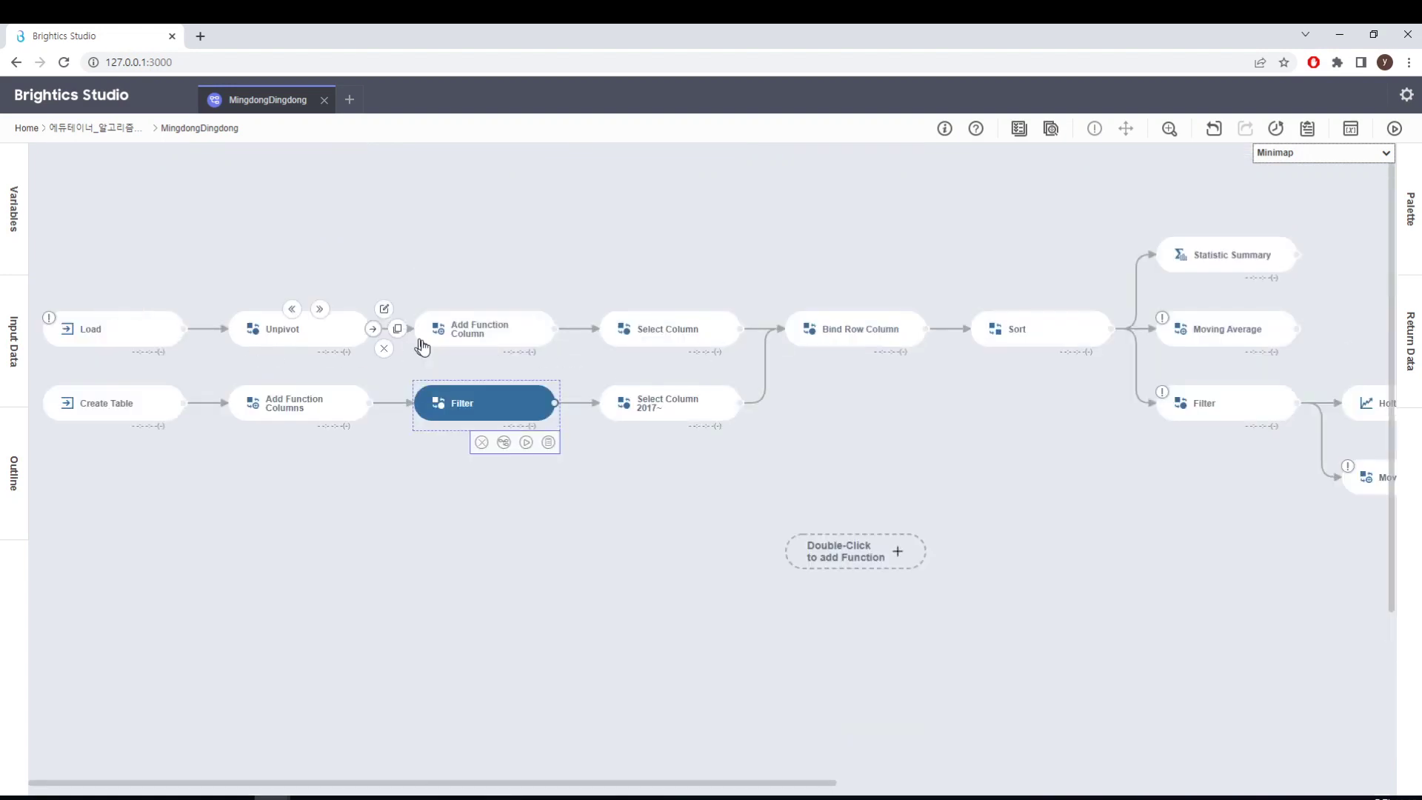
- Check the Load branch's Select Column output and the latest years in the Load table
{"action": "left_click", "coordinate": [687, 334]}
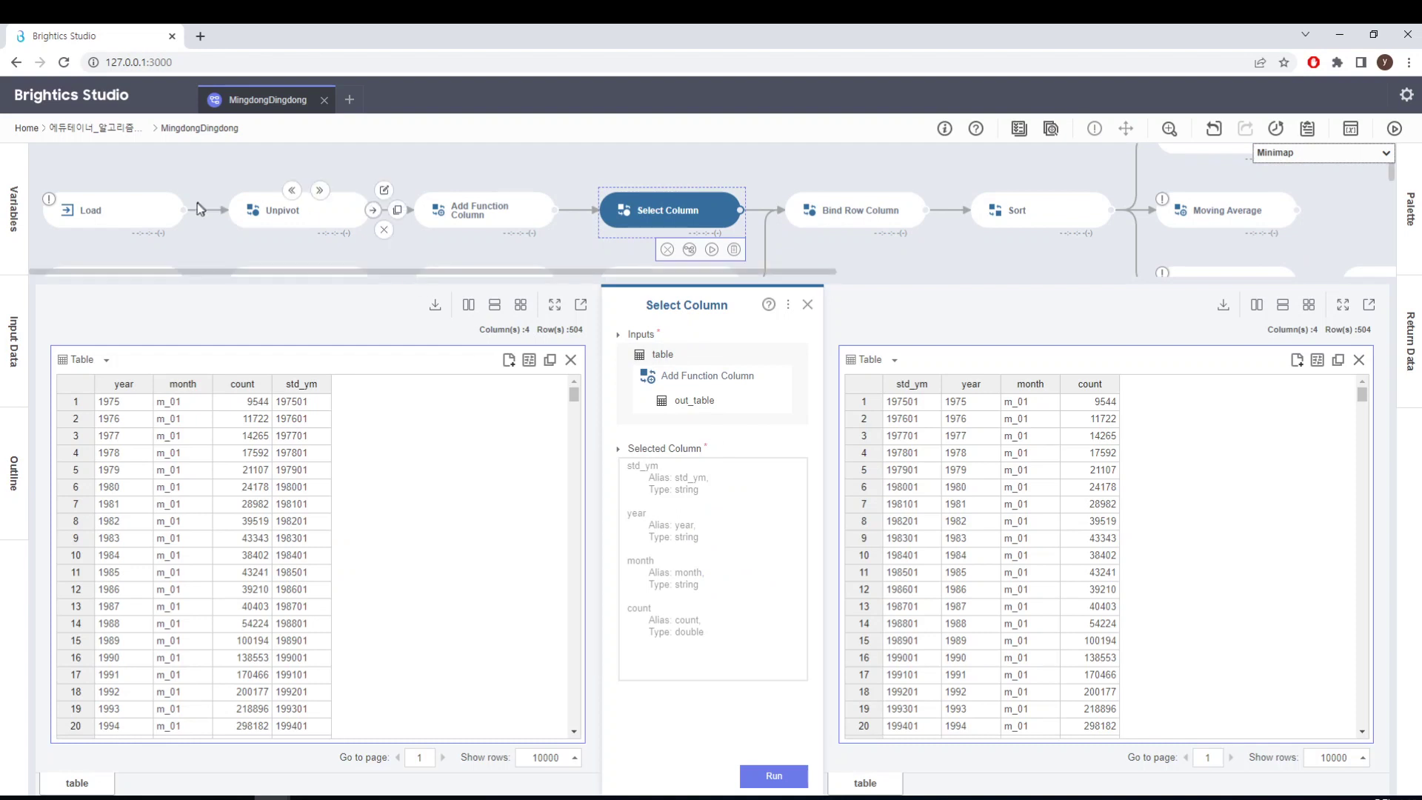
{"action": "left_click", "coordinate": [154, 213]}
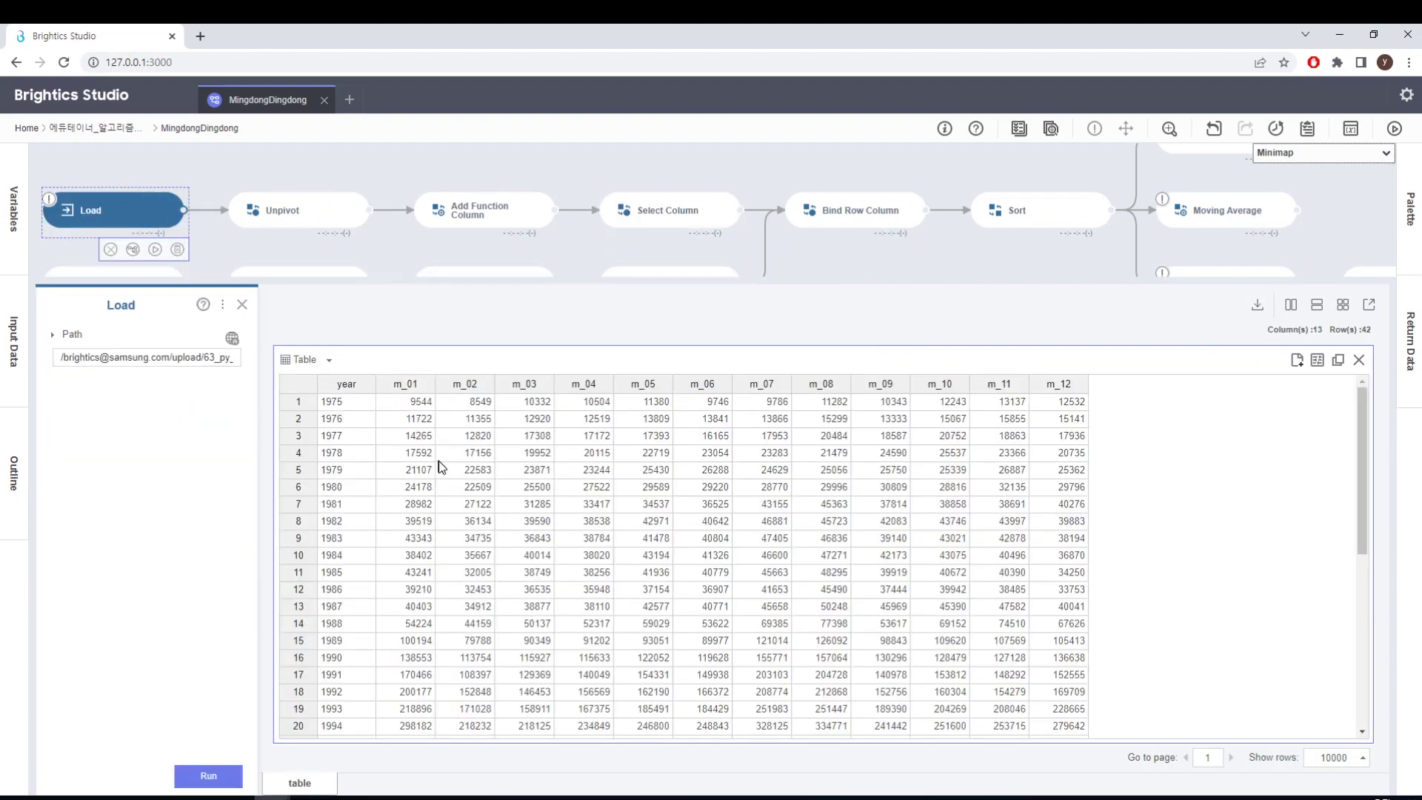
{"action": "scroll", "coordinate": [796, 422], "scroll_direction": "down", "scroll_amount": 2}
{"action": "scroll", "coordinate": [796, 422], "scroll_direction": "down", "scroll_amount": 5}
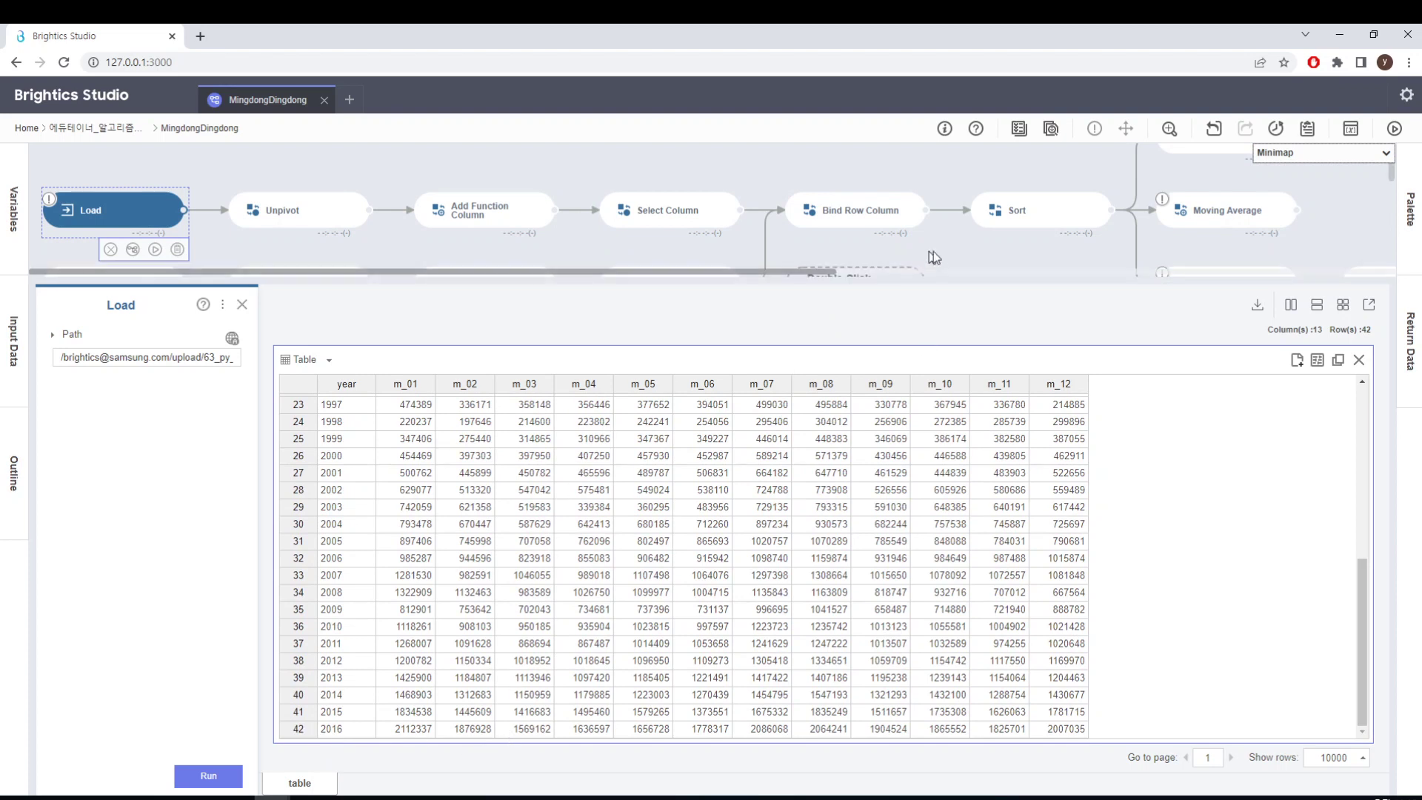
{"action": "left_click", "coordinate": [242, 305]}
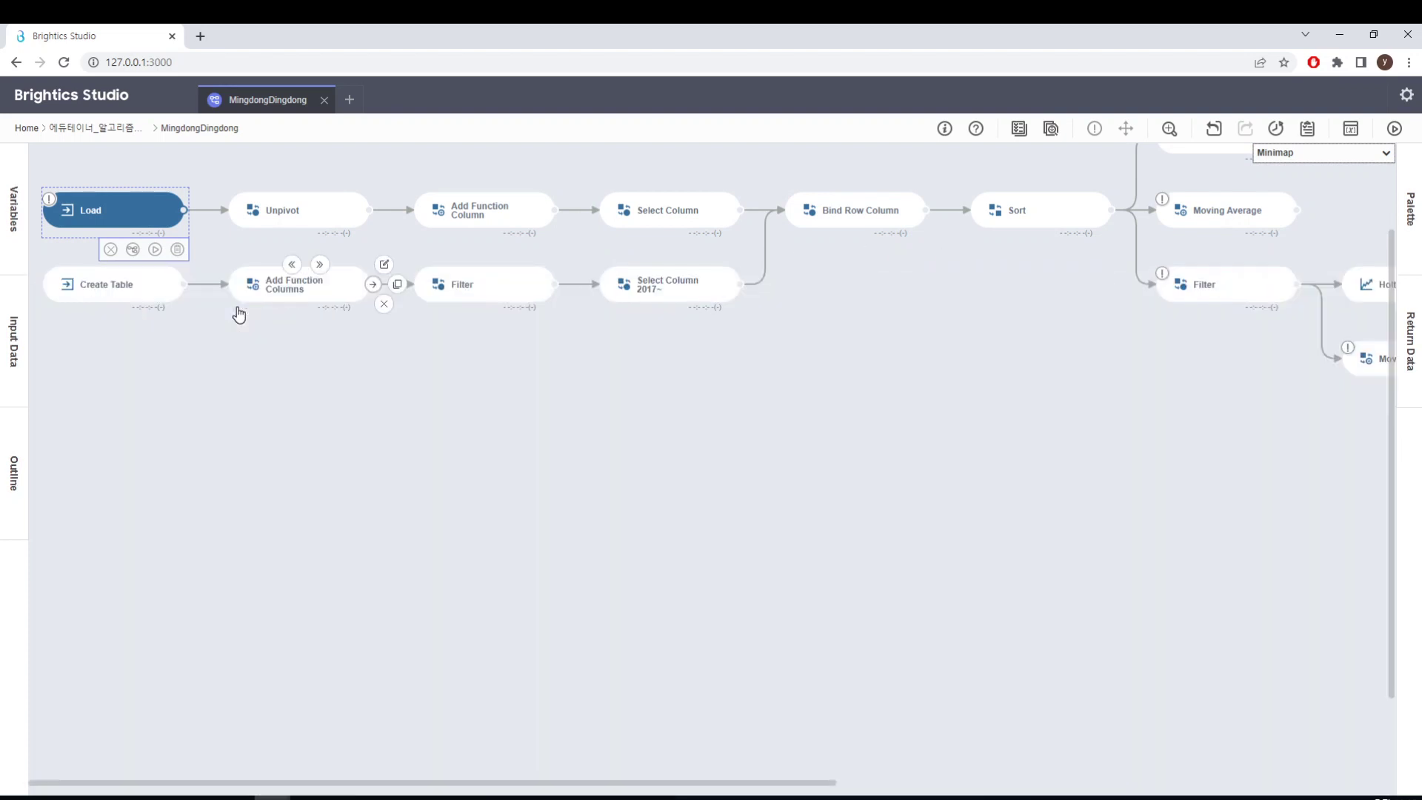
- Check which months the Create Table branch's Filter node keeps in its output table
{"action": "left_click", "coordinate": [529, 293]}
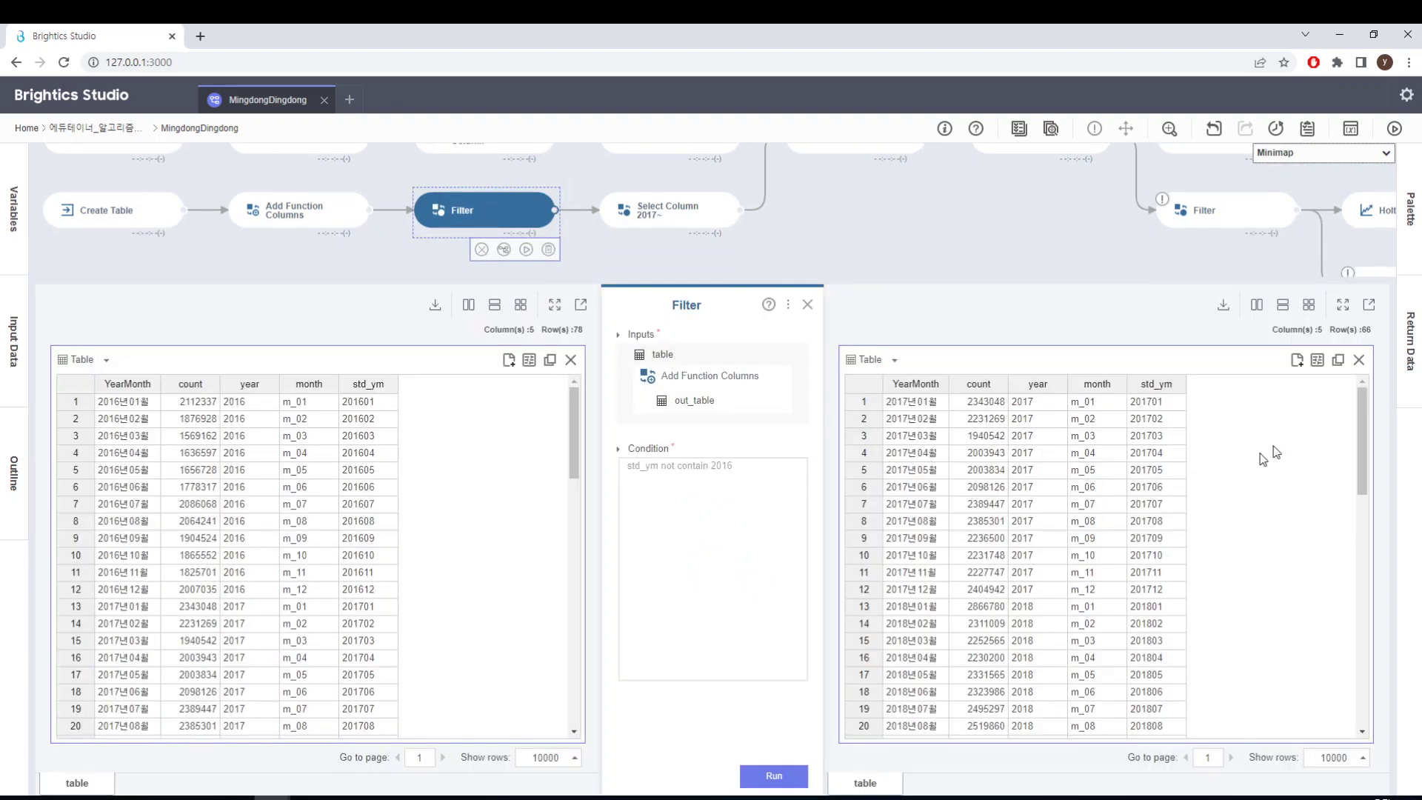
{"action": "left_click_drag", "start_coordinate": [1358, 428], "coordinate": [1118, 365]}
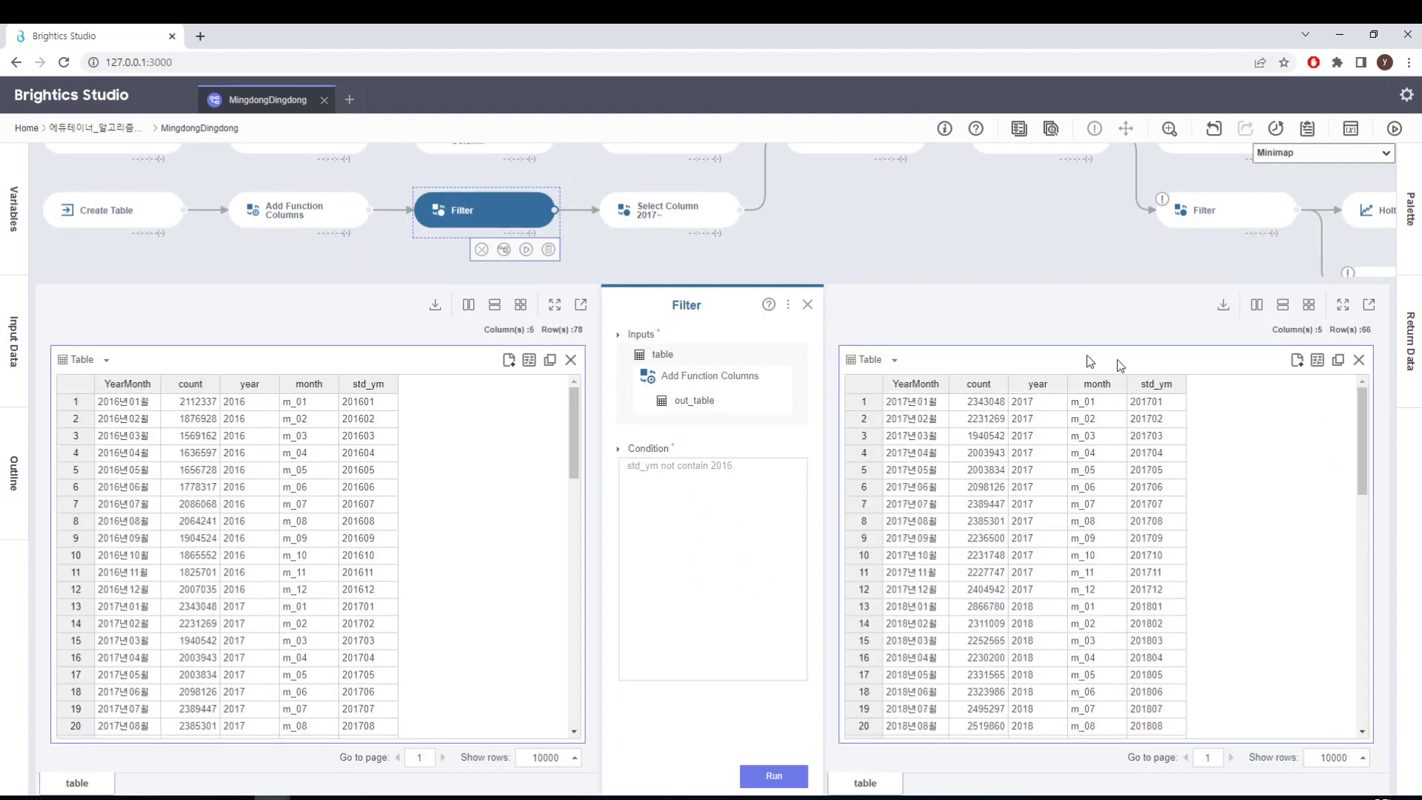
{"action": "left_click", "coordinate": [809, 305]}
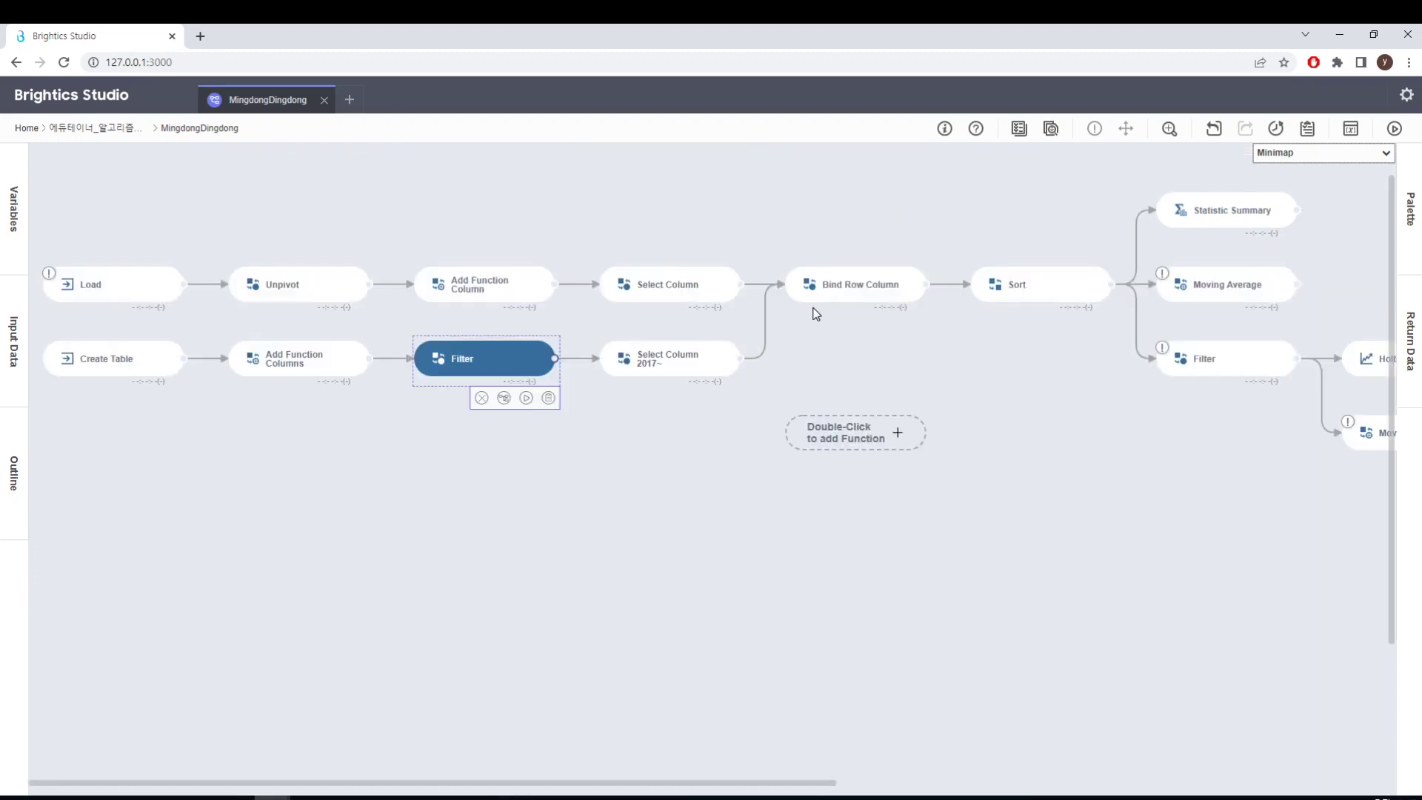
- Inspect the selected columns and their order in the Select Column 2017~ node, leaving its settings unedited
{"action": "double_click", "coordinate": [696, 359]}
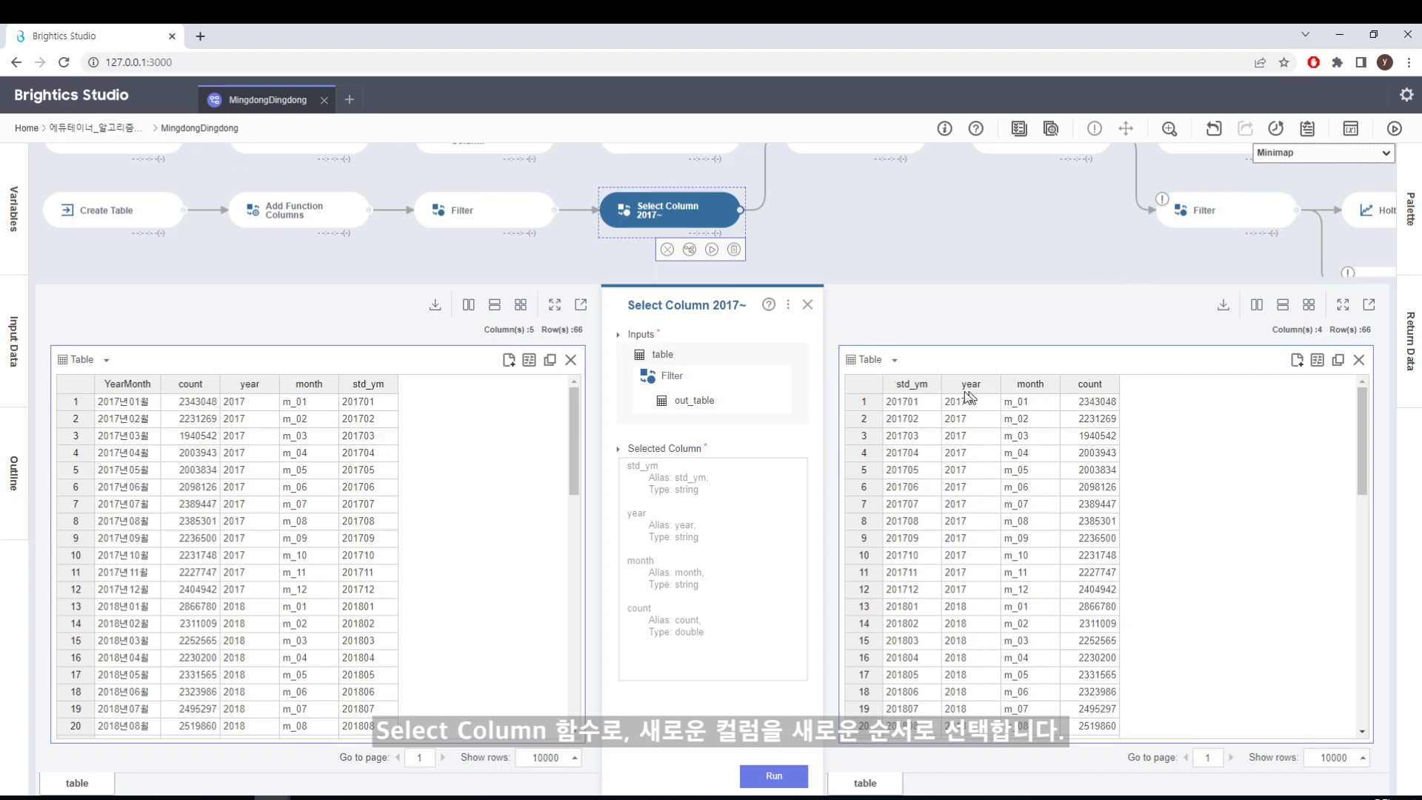
{"action": "left_click", "coordinate": [790, 495]}
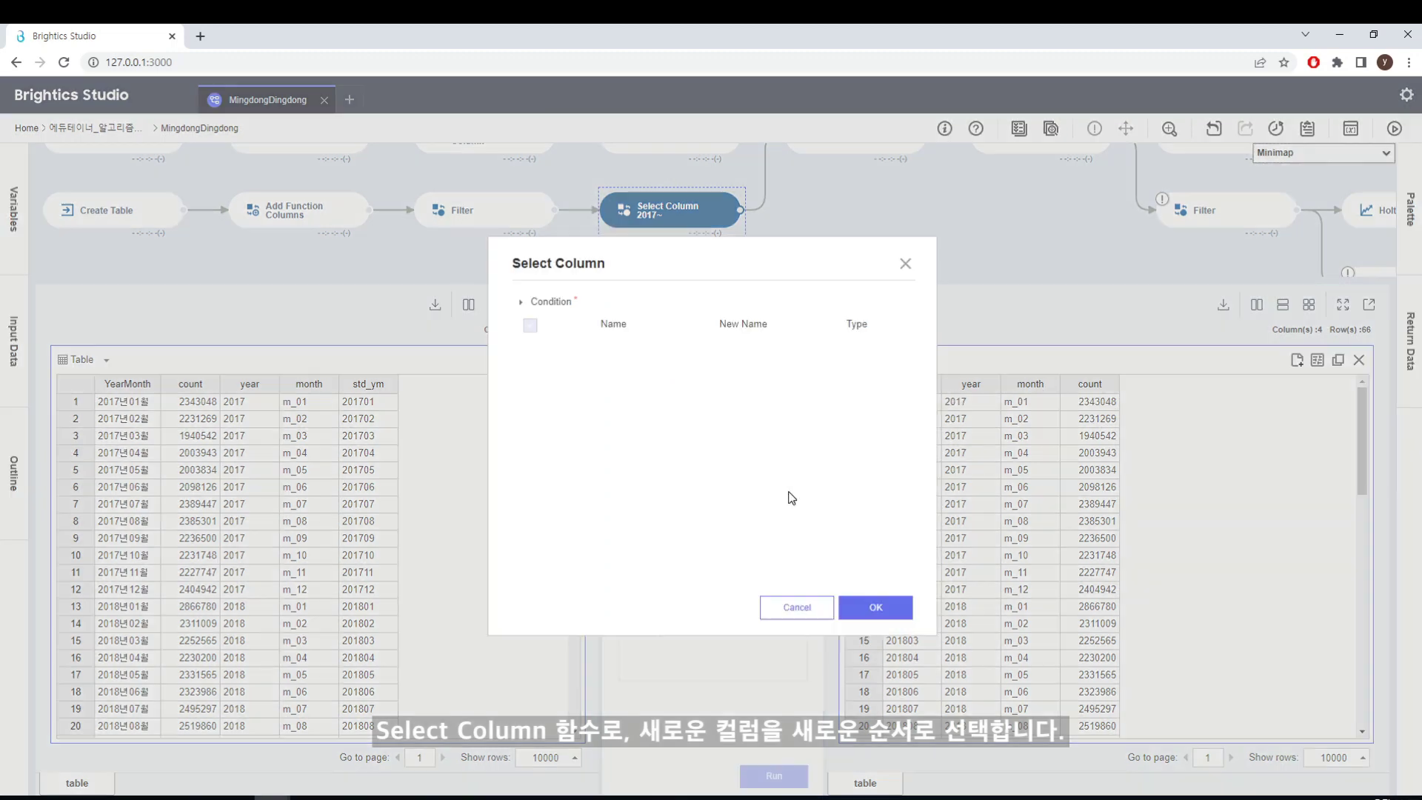
{"action": "left_click", "coordinate": [905, 264]}
{"action": "left_click", "coordinate": [807, 305]}
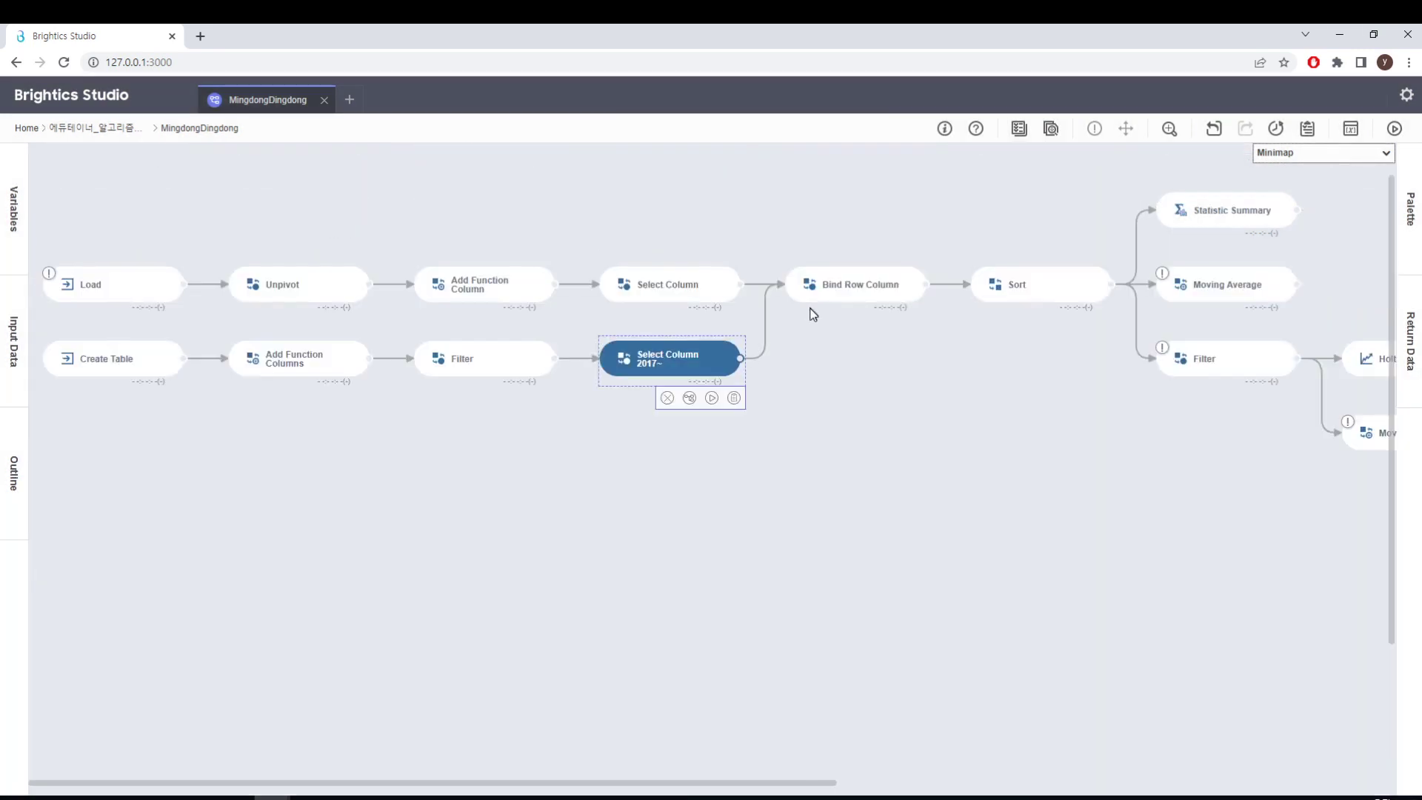
- Compare the column names and formats in the outputs of Select Column and Select Column 2017~
{"action": "left_click", "coordinate": [686, 295]}
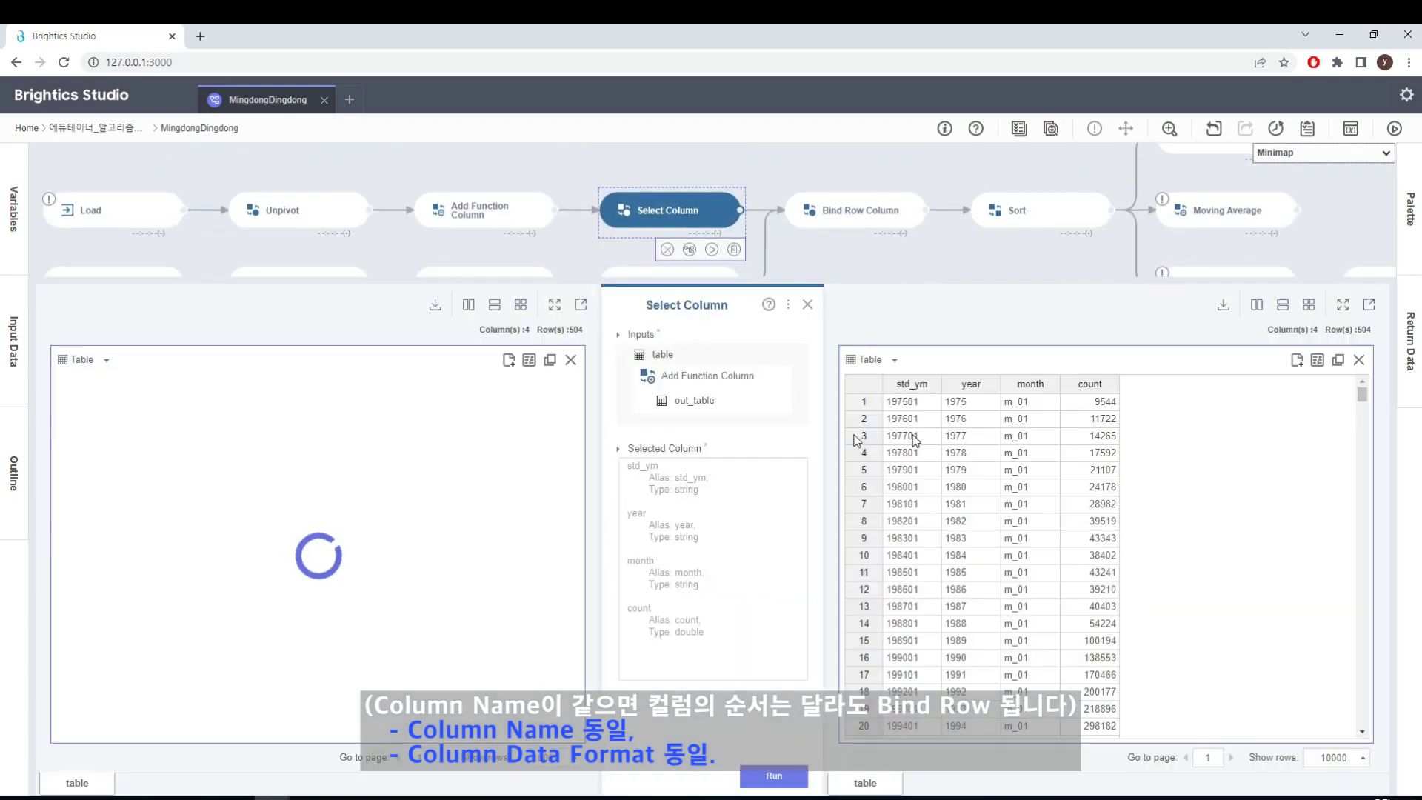
{"action": "left_click", "coordinate": [807, 305]}
{"action": "left_click", "coordinate": [696, 296]}
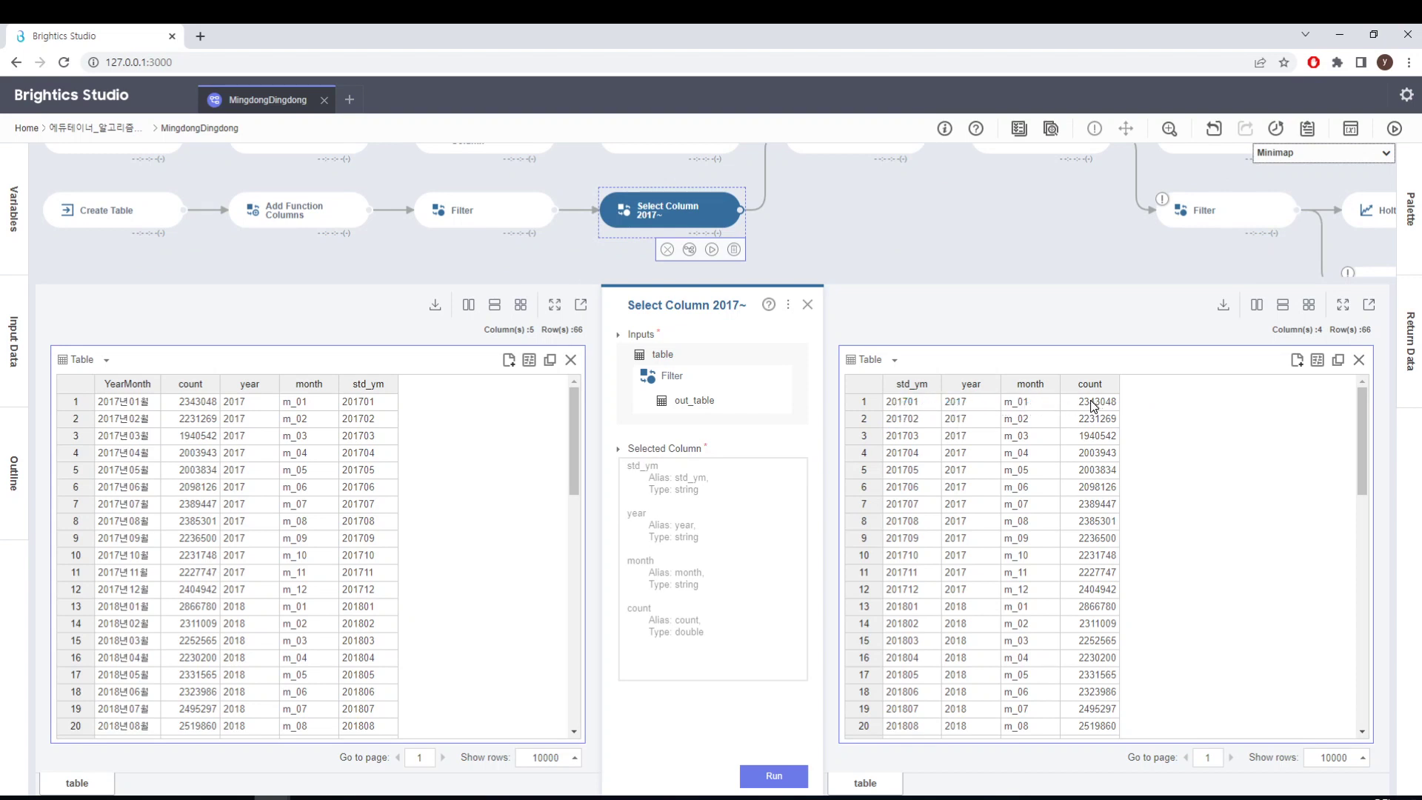
{"action": "left_click", "coordinate": [807, 304]}
- Check which tables feed the Bind Row Column node as first_table and second_table, leaving its inputs unedited
{"action": "left_click", "coordinate": [834, 339]}
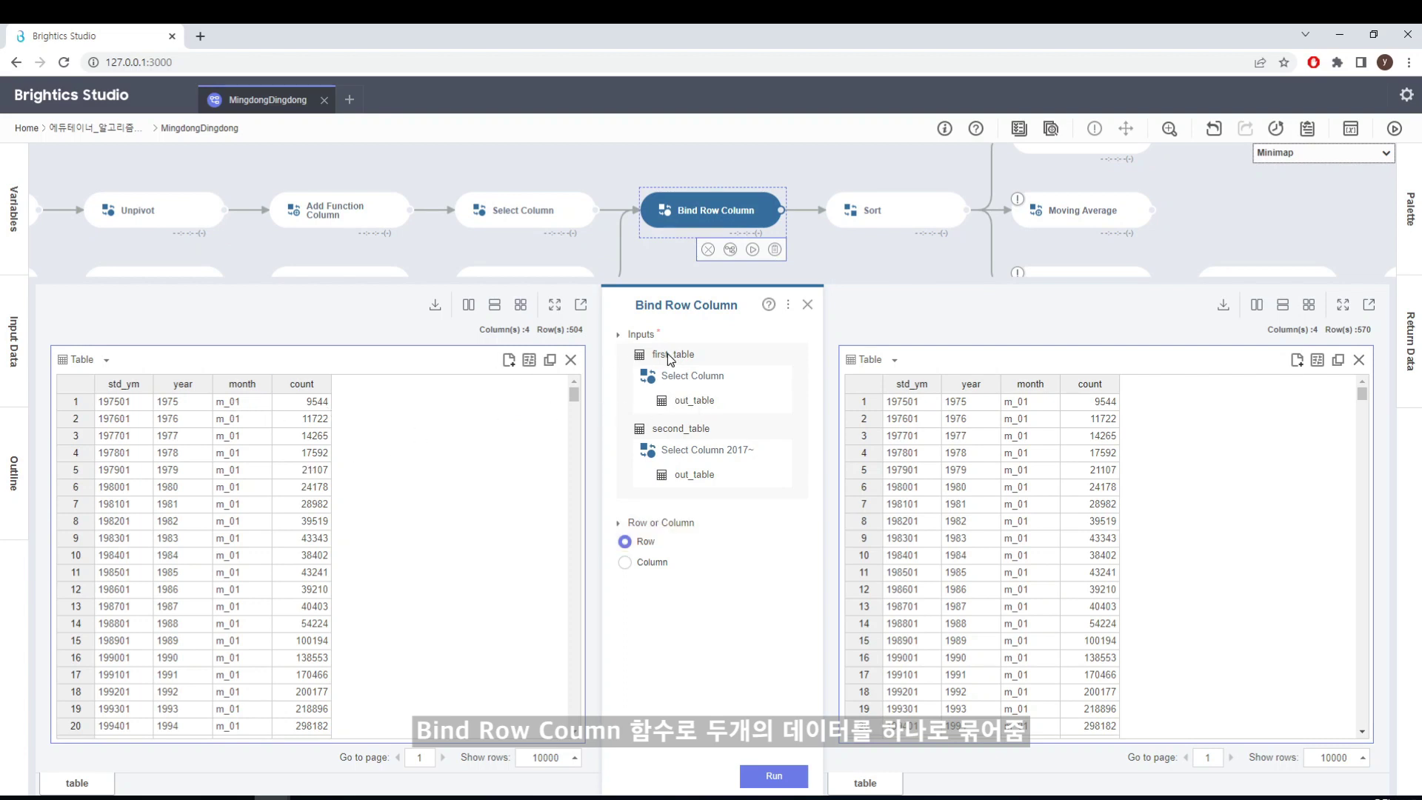
{"action": "left_click", "coordinate": [687, 453]}
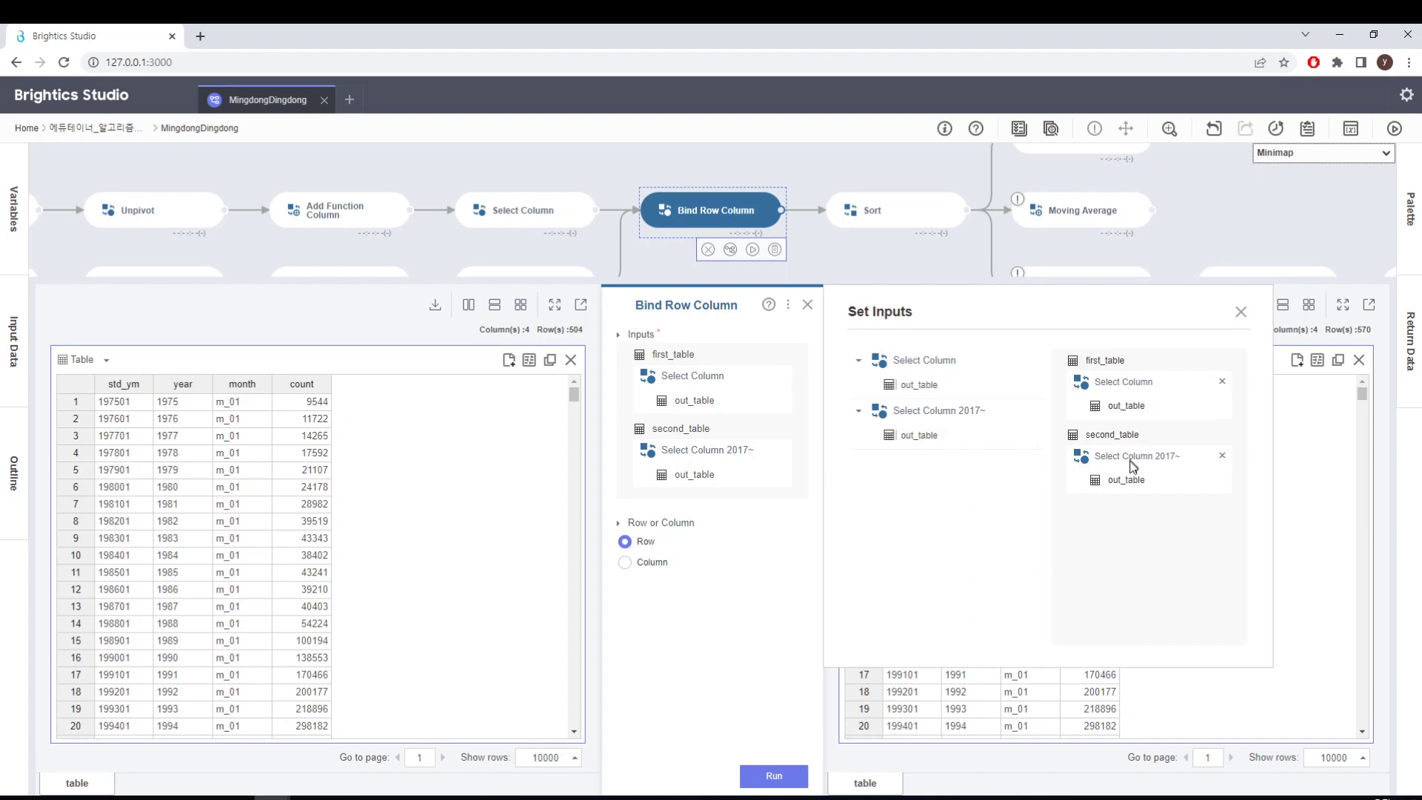
{"action": "left_click", "coordinate": [1239, 317]}
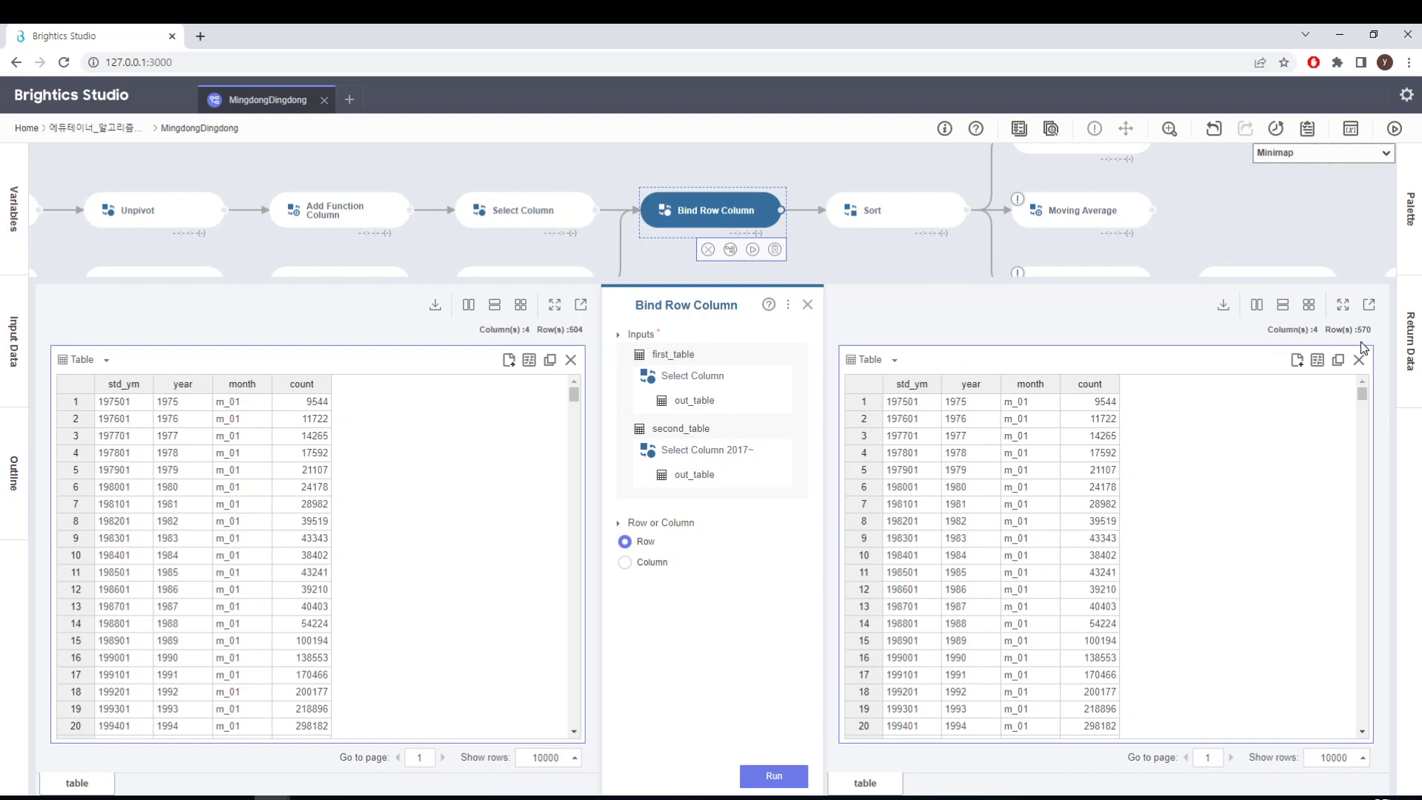
- Order the Bind Row Column output by std_ym descending to check its latest months, and close the node
{"action": "left_click_drag", "start_coordinate": [1363, 397], "coordinate": [1300, 385]}
{"action": "left_click", "coordinate": [909, 383]}
{"action": "left_click", "coordinate": [910, 384]}
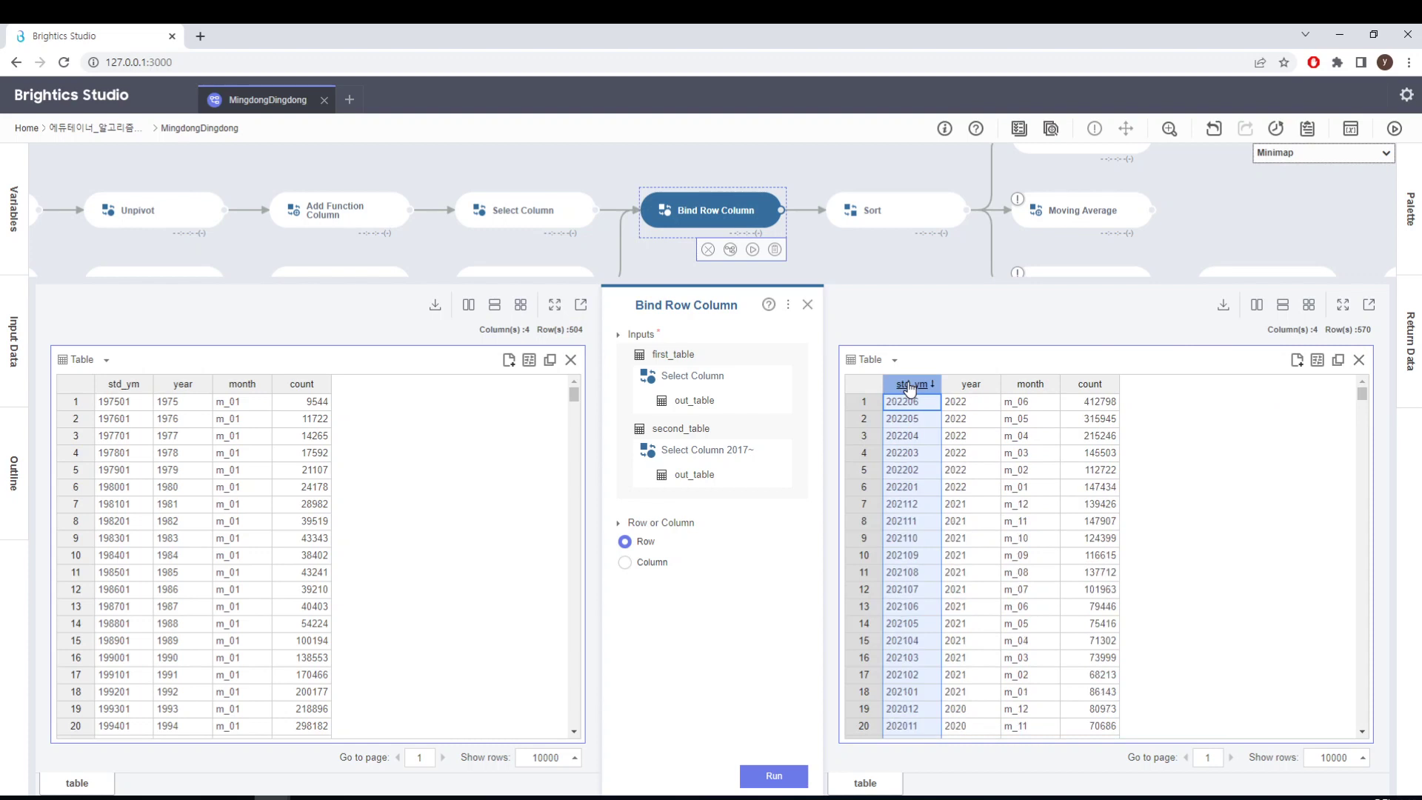
{"action": "left_click", "coordinate": [808, 305]}
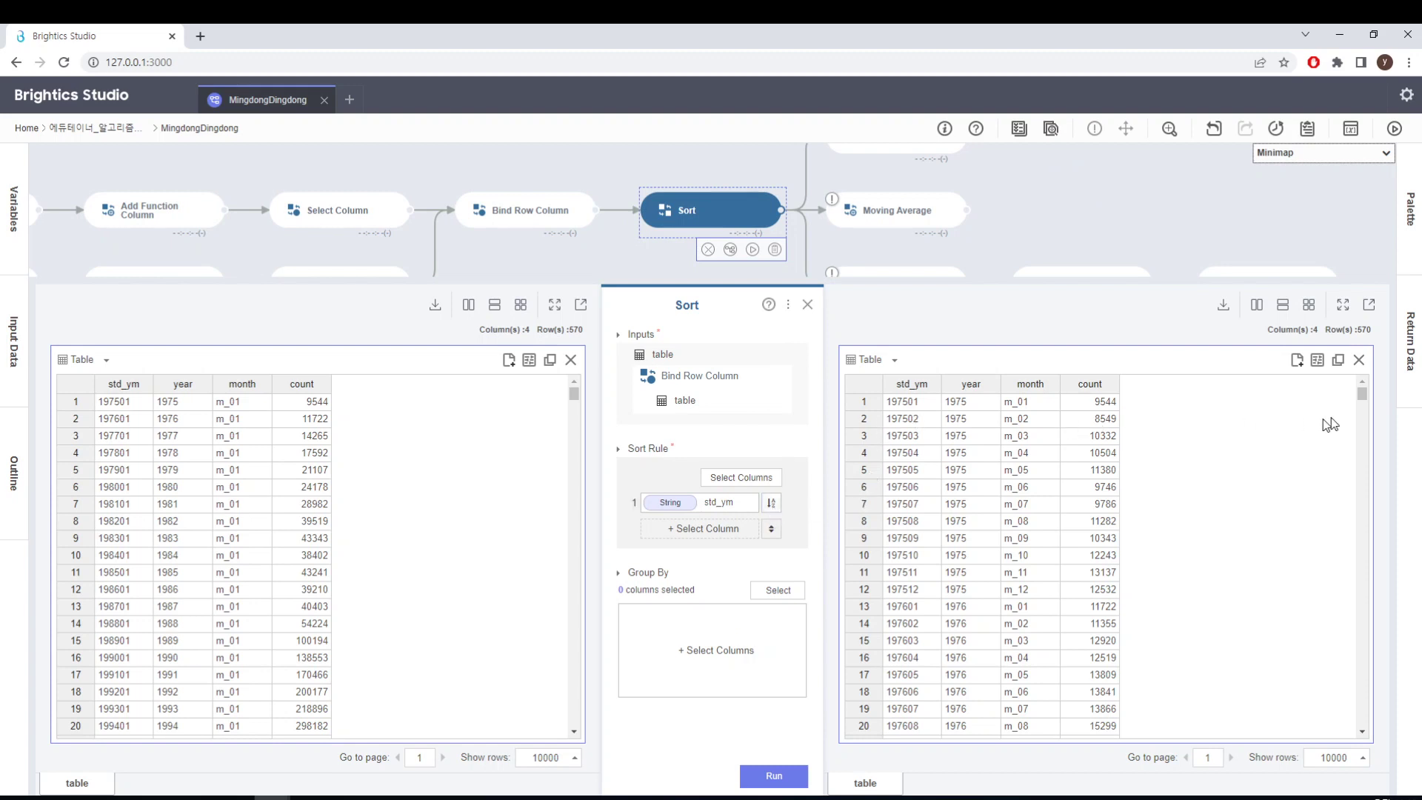
- Check the row order in the Sort node's output table
{"action": "mouse_move", "coordinate": [1363, 393]}
{"action": "left_mouse_down"}
{"action": "mouse_move", "coordinate": [1343, 703]}
{"action": "mouse_move", "coordinate": [1341, 382]}
{"action": "left_mouse_up"}
{"action": "left_click", "coordinate": [807, 306]}
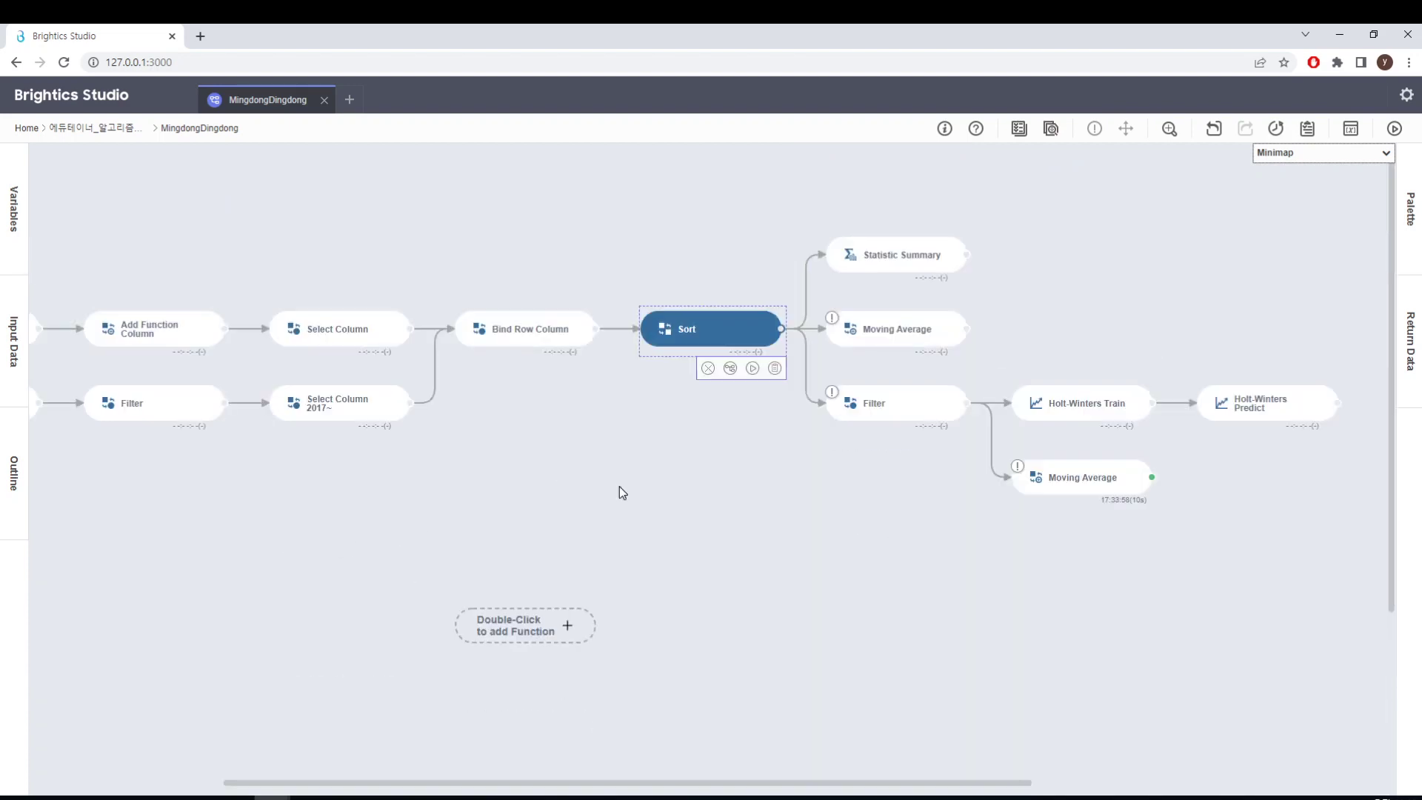
- Review the Statistic Summary settings and narrow its input chart's std_ym range to about 2006 through early 2020
{"action": "left_click", "coordinate": [891, 261]}
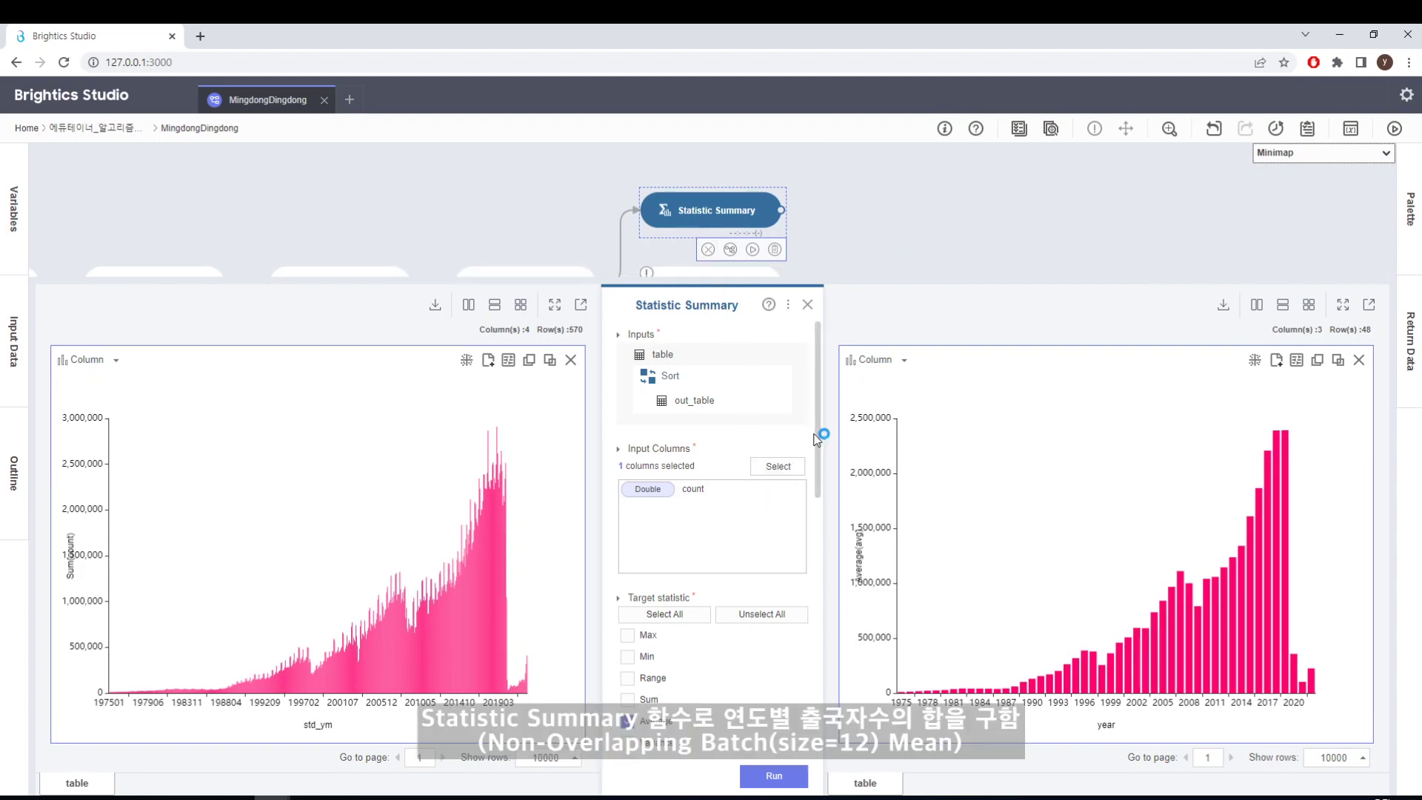
{"action": "left_click_drag", "start_coordinate": [817, 485], "coordinate": [813, 733]}
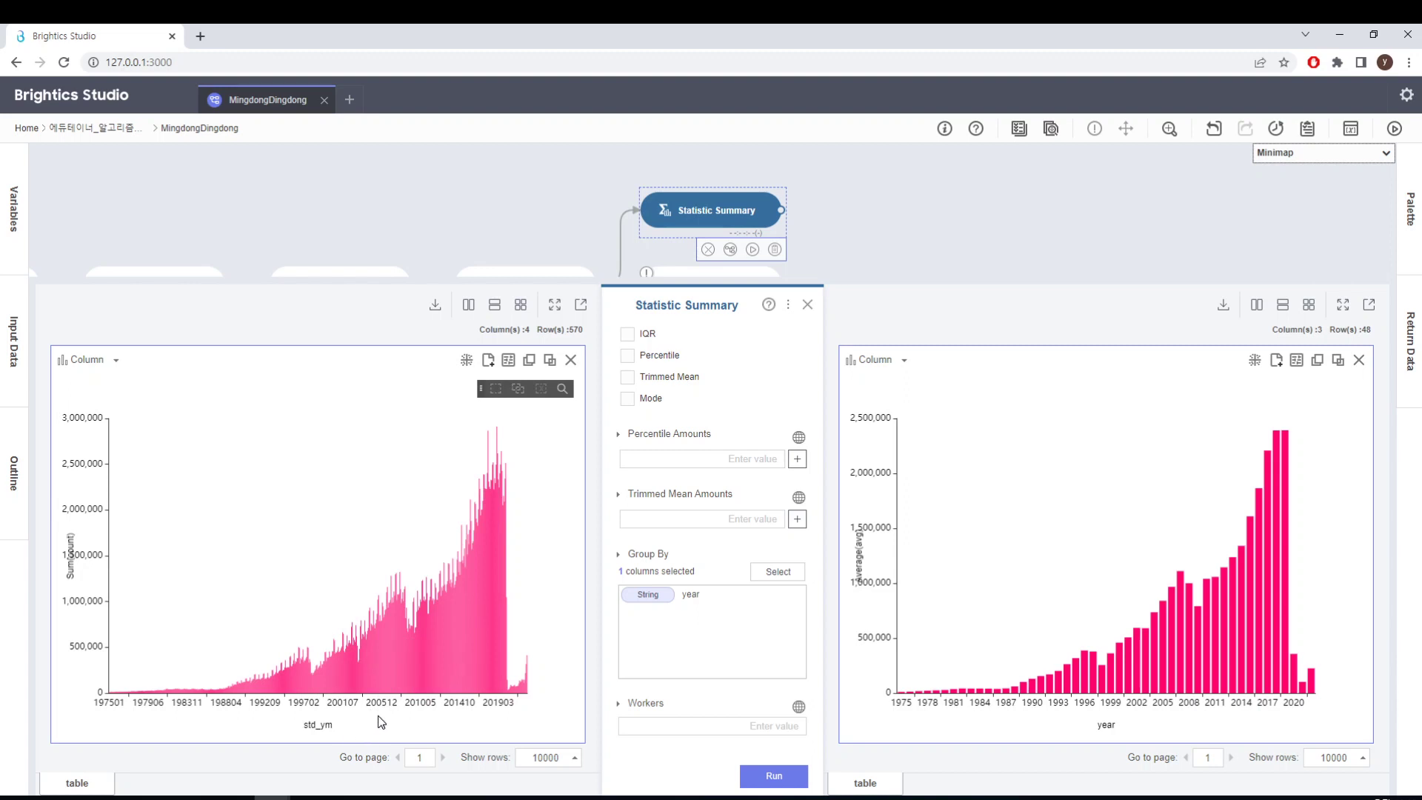
{"action": "left_click", "coordinate": [562, 388]}
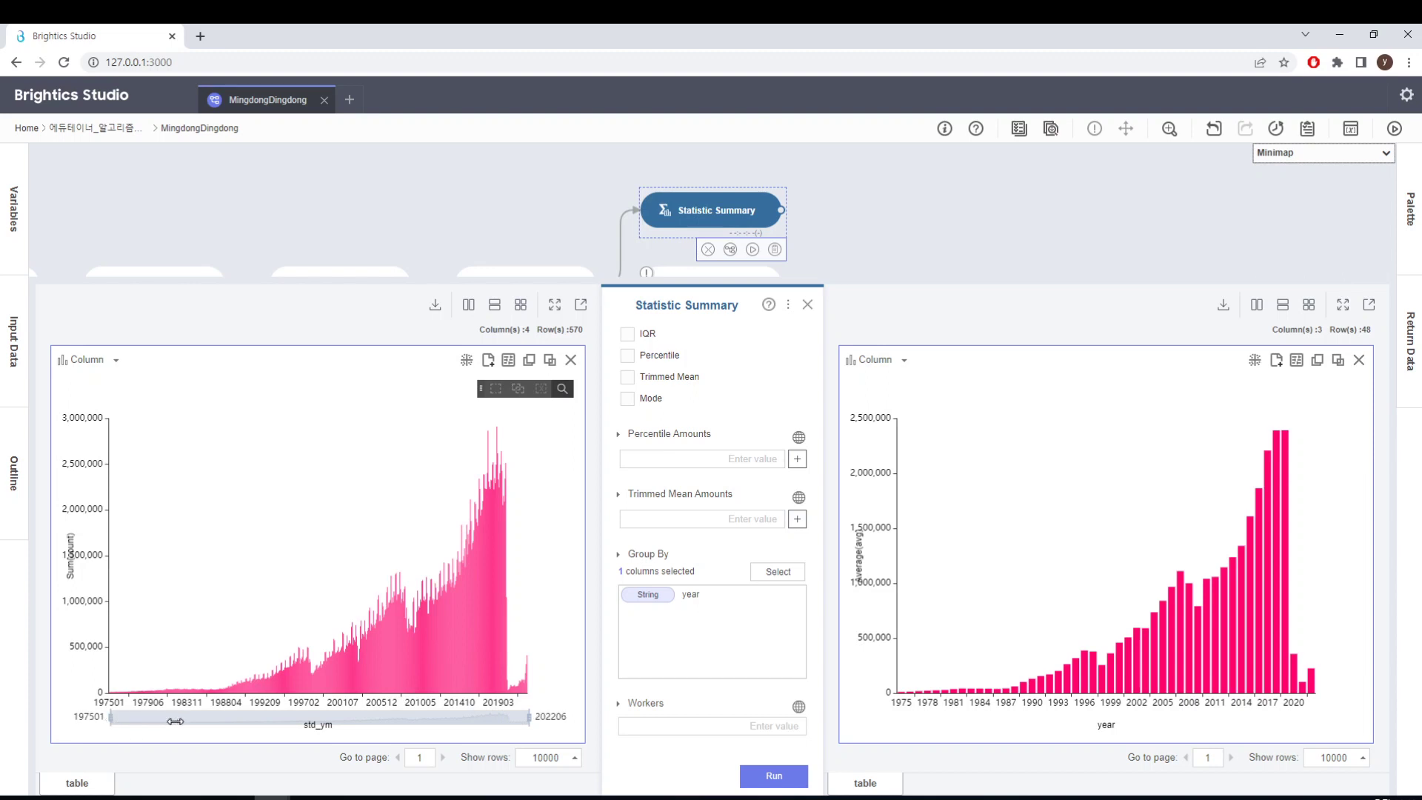
{"action": "left_click_drag", "start_coordinate": [109, 718], "coordinate": [402, 729]}
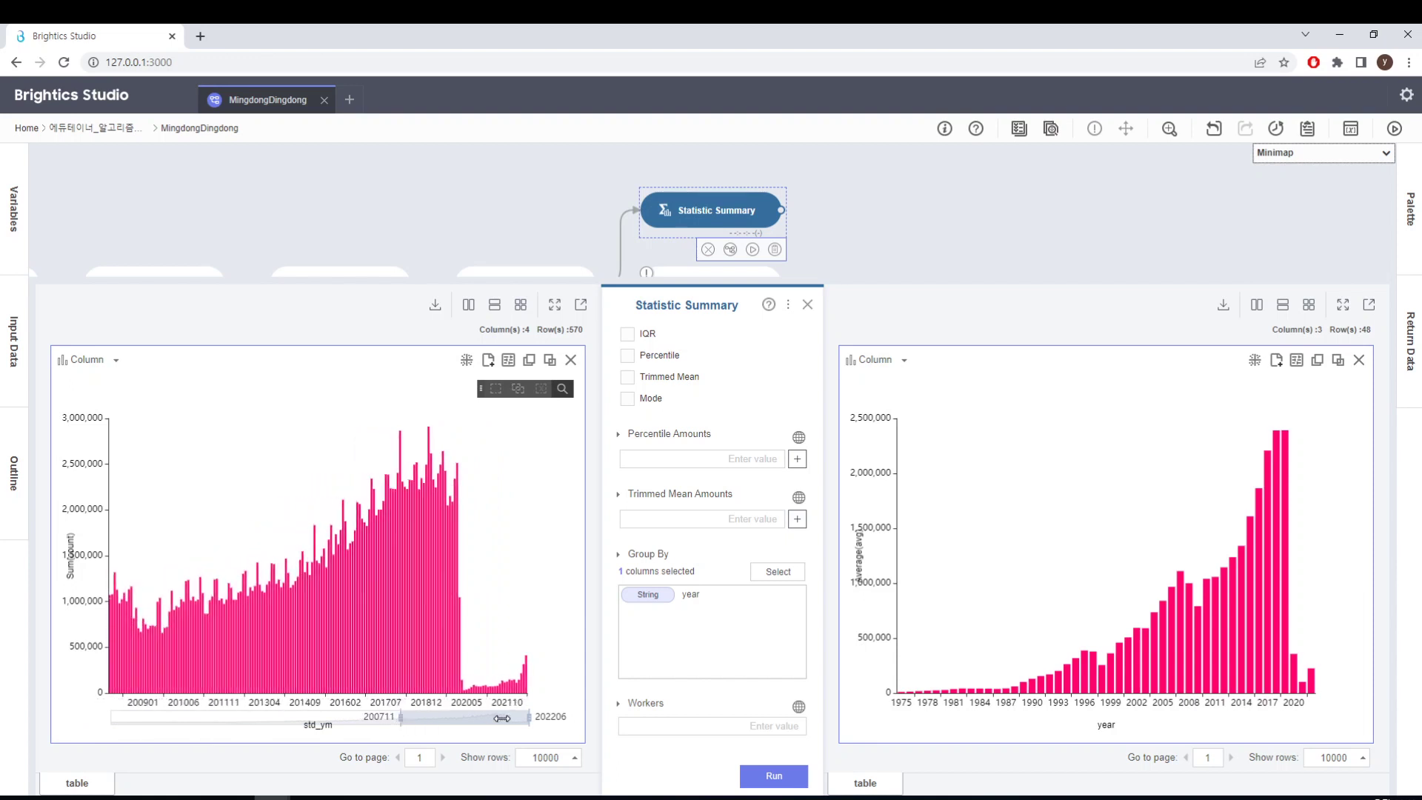
{"action": "left_click_drag", "start_coordinate": [524, 719], "coordinate": [508, 719]}
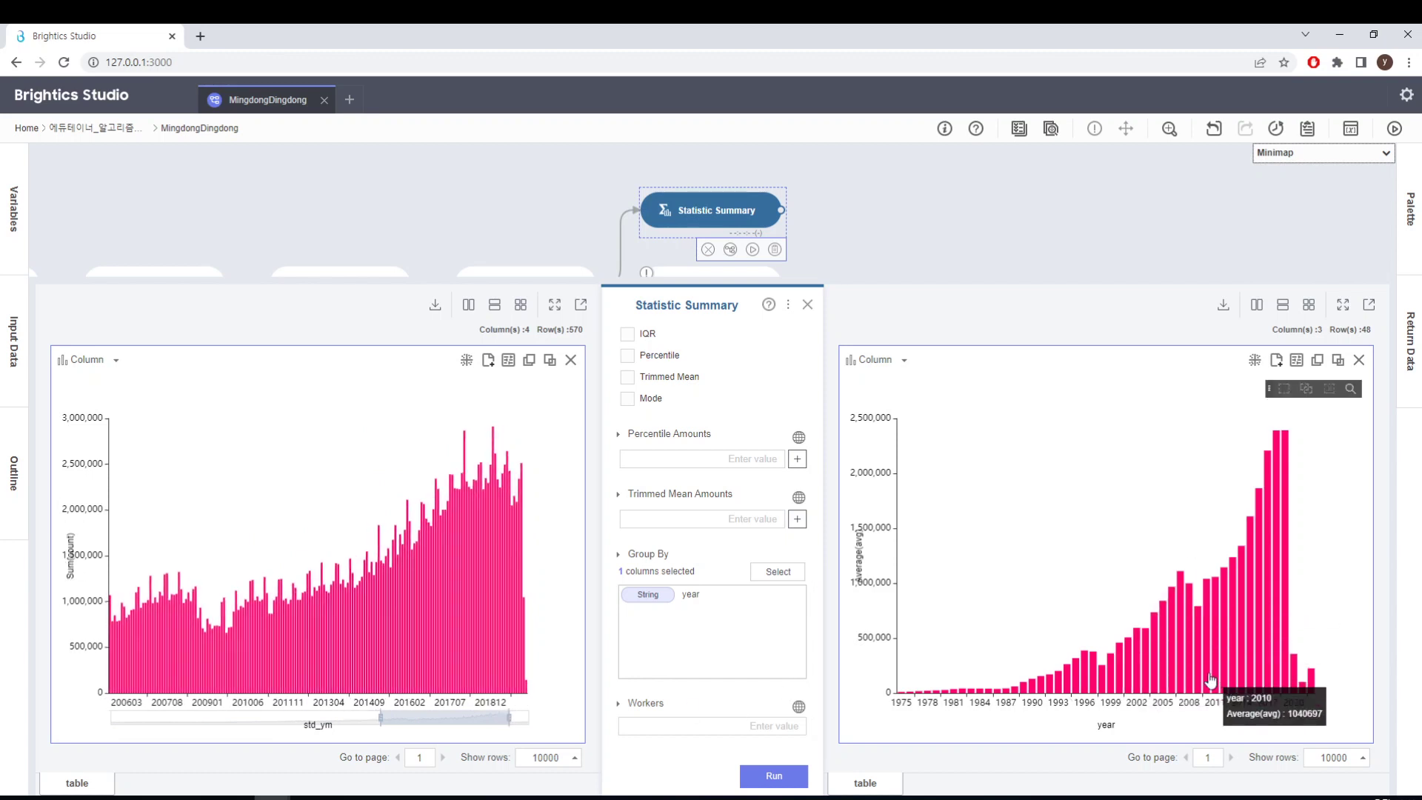
{"action": "left_click", "coordinate": [807, 306]}
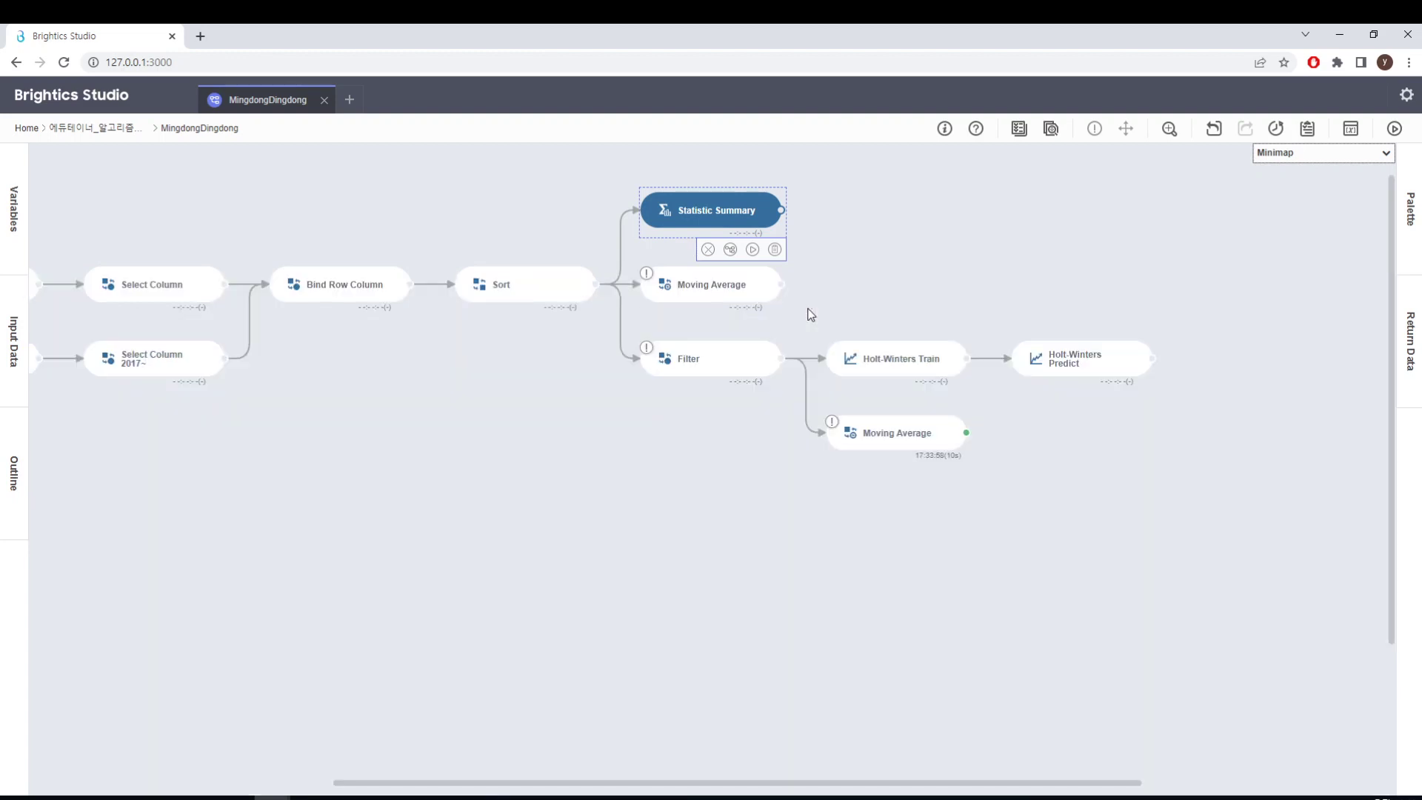
- Review the settings of the Moving Average after Sort, narrowing its input line chart to the months from about 2010 onward
{"action": "mouse_move", "coordinate": [708, 298]}
{"action": "left_click", "coordinate": [705, 292]}
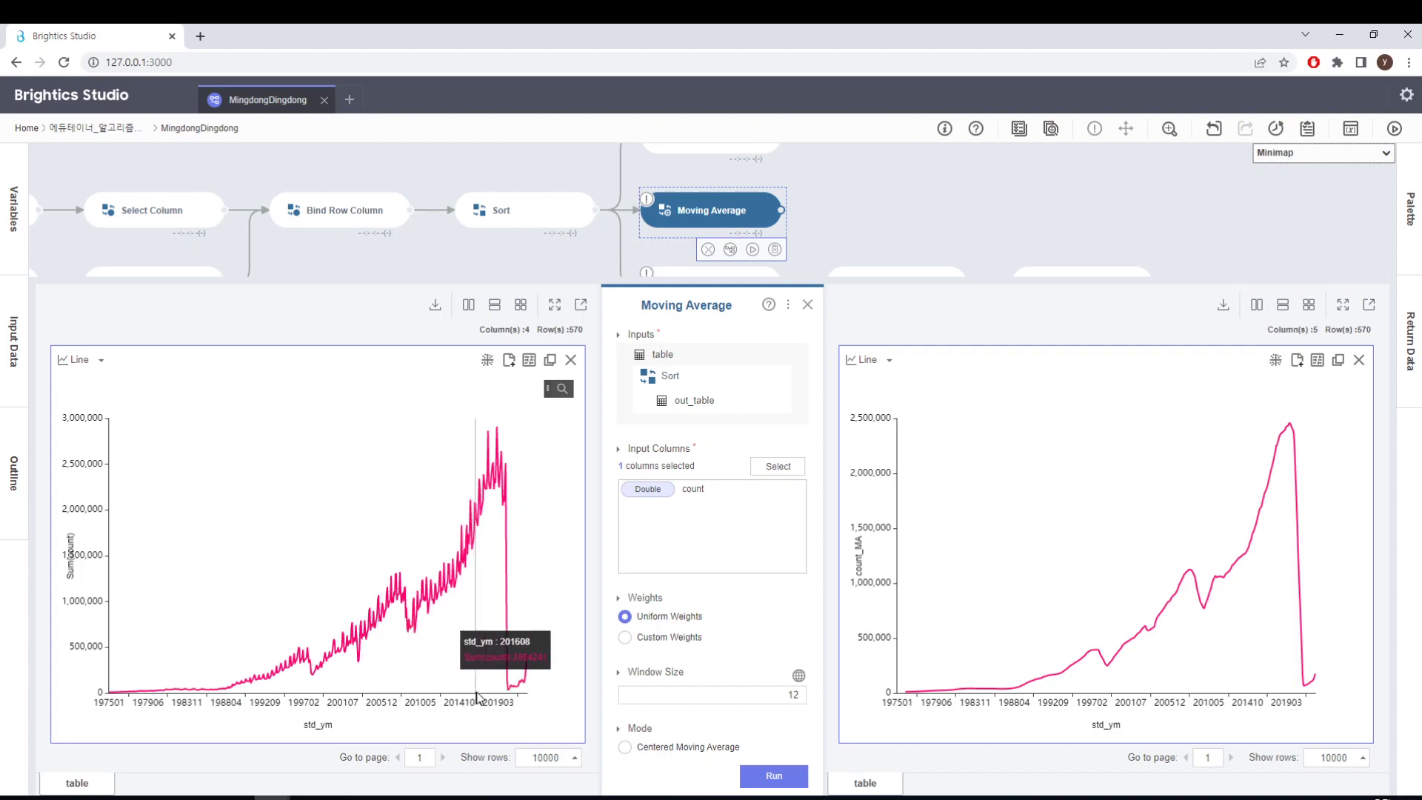
{"action": "left_click", "coordinate": [561, 390]}
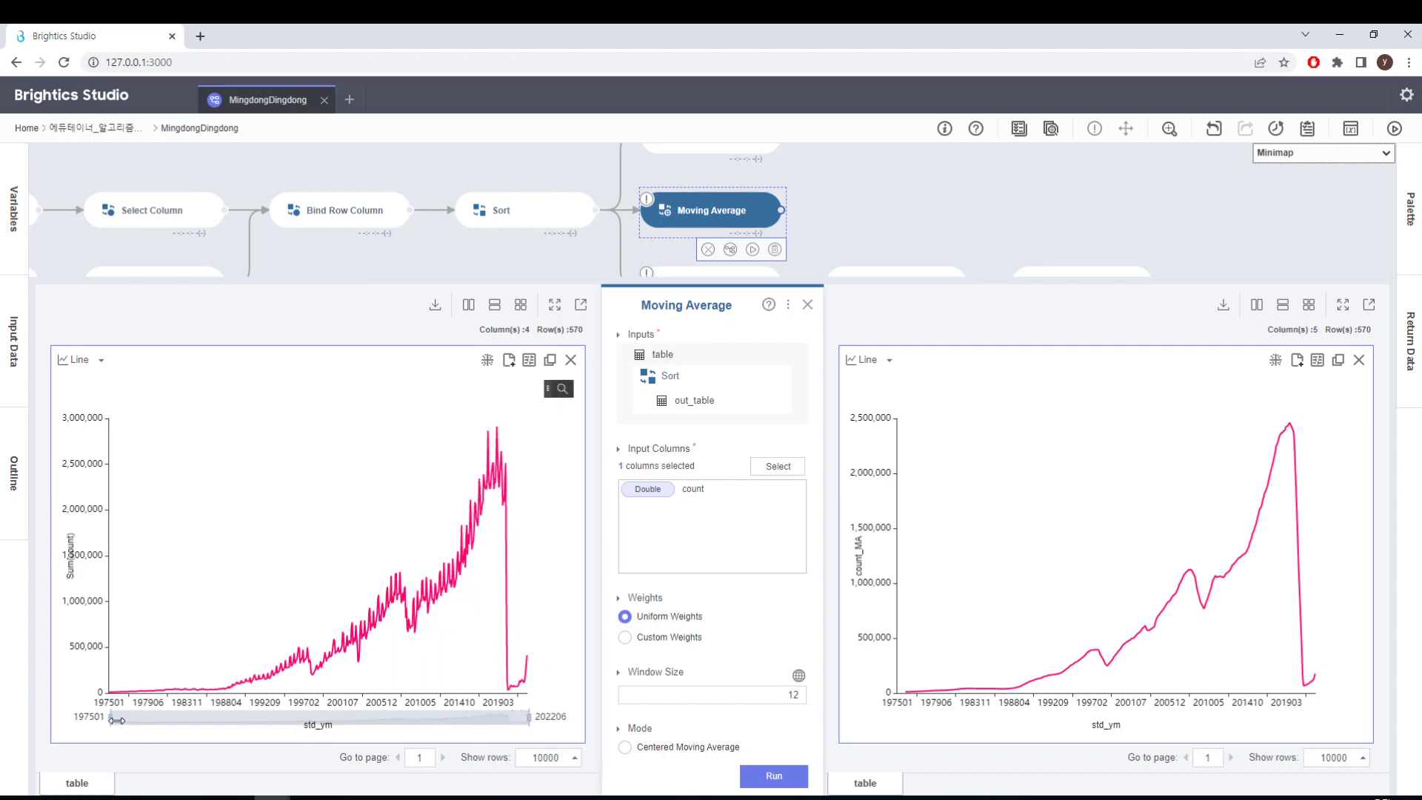
{"action": "left_click_drag", "start_coordinate": [109, 720], "coordinate": [414, 722]}
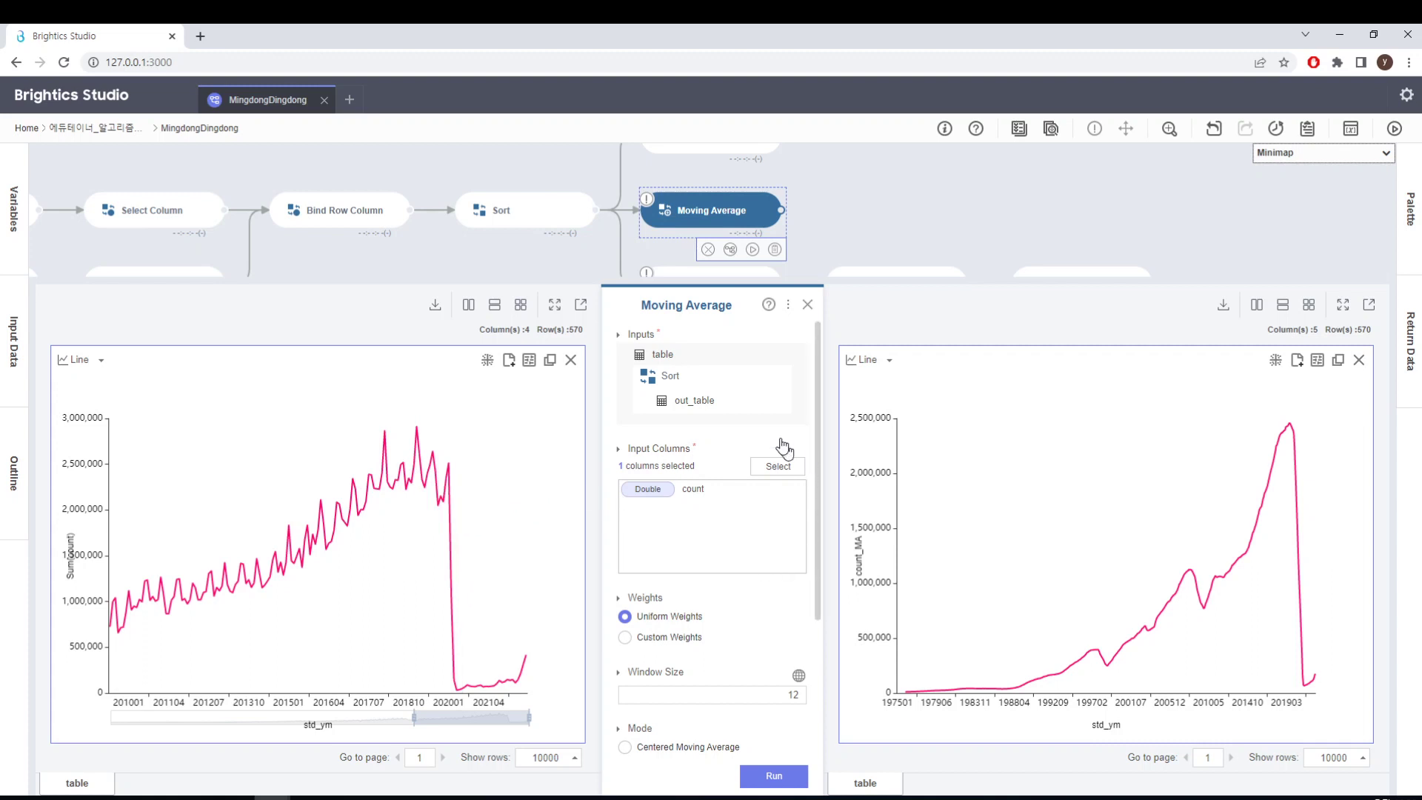
{"action": "left_click_drag", "start_coordinate": [813, 419], "coordinate": [810, 567]}
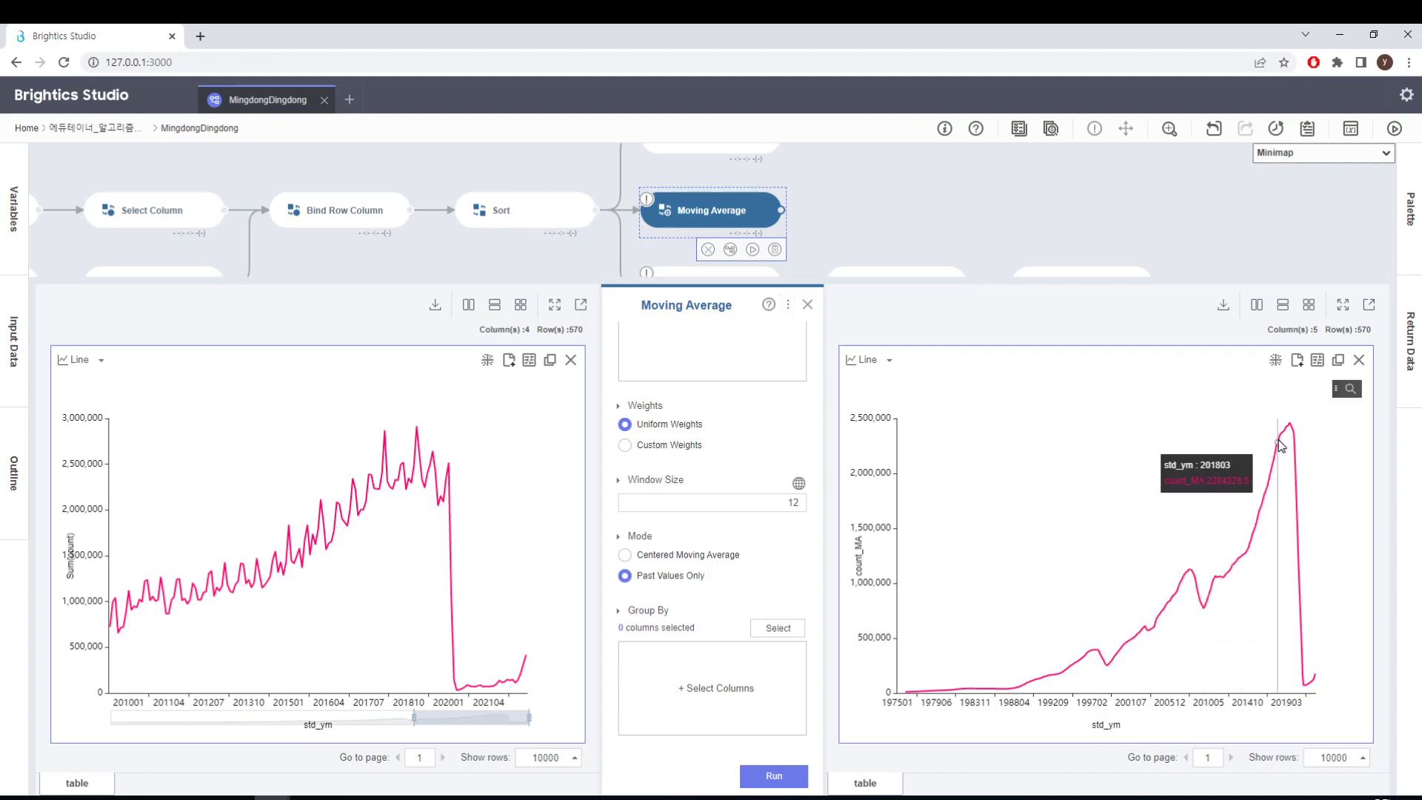
{"action": "left_click", "coordinate": [808, 306]}
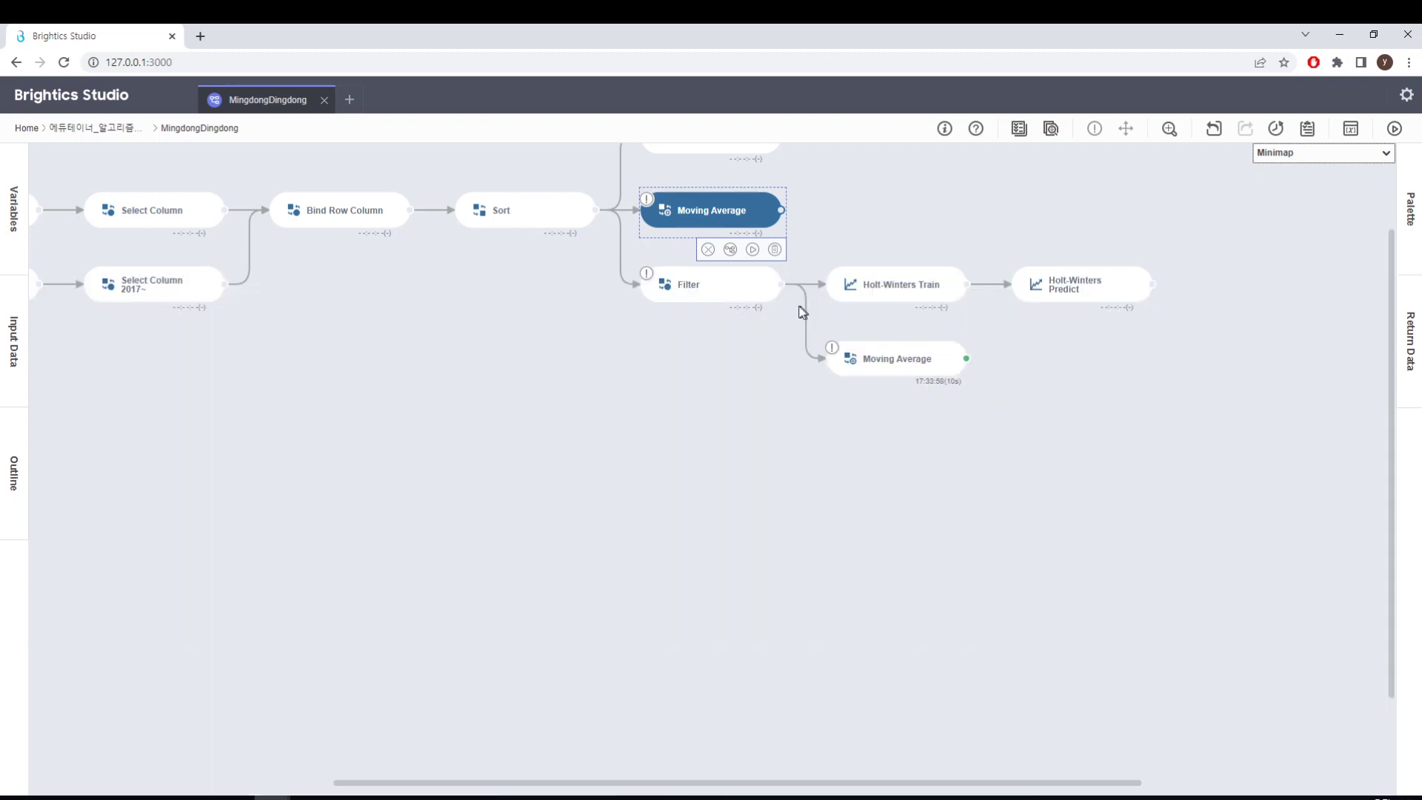
- Open the Filter node after Sort and view its input data as a line chart before restoring the column chart
{"action": "left_click", "coordinate": [718, 298]}
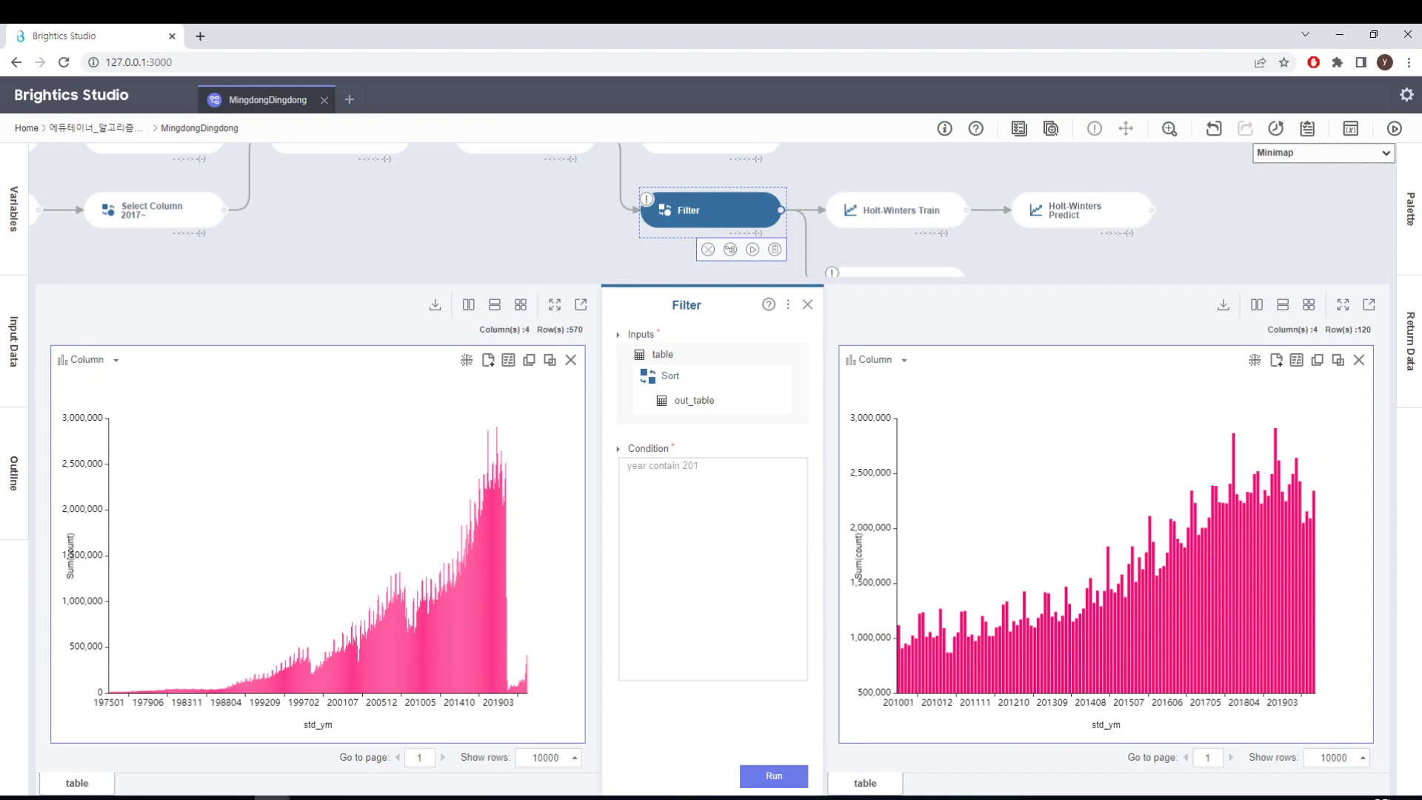
{"action": "left_click", "coordinate": [88, 361]}
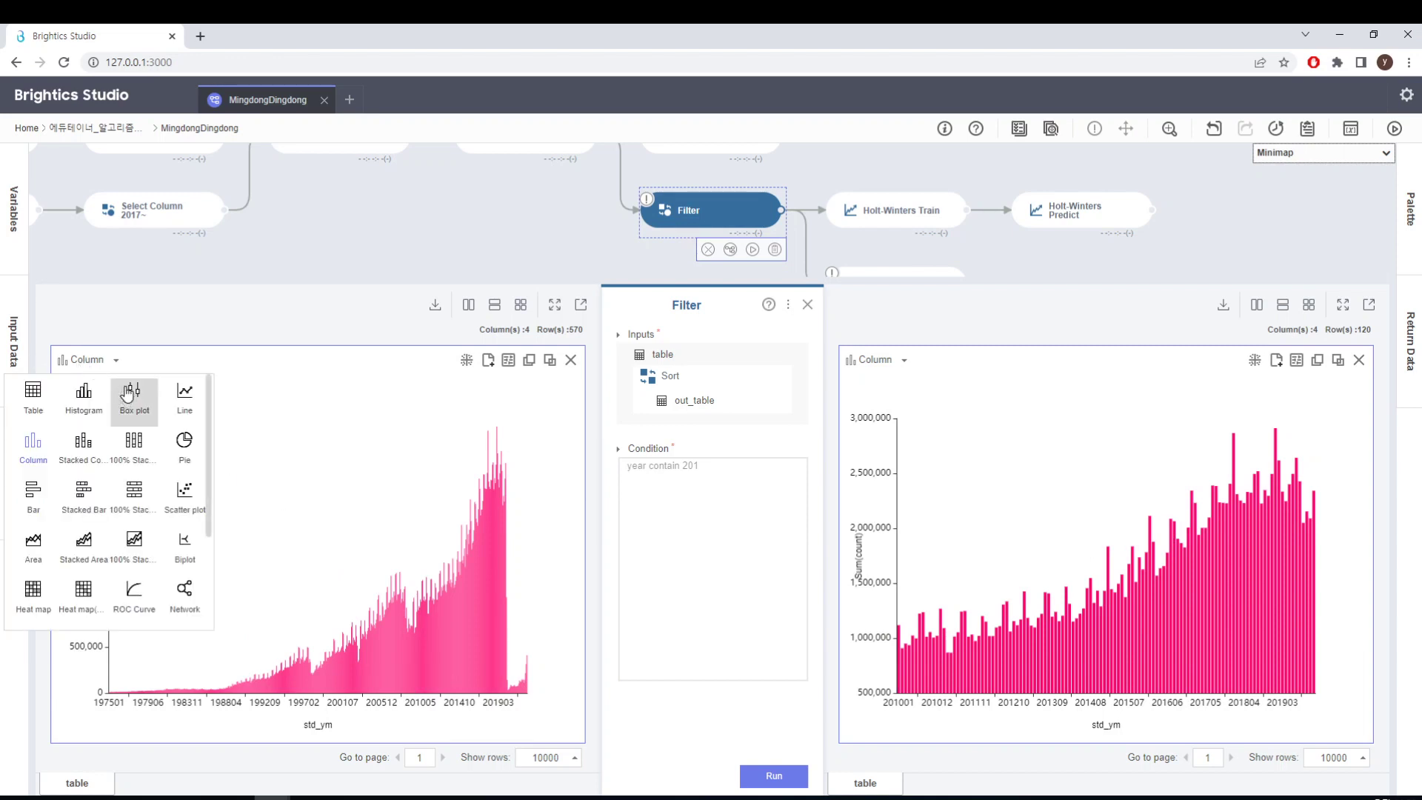
{"action": "left_click", "coordinate": [185, 394]}
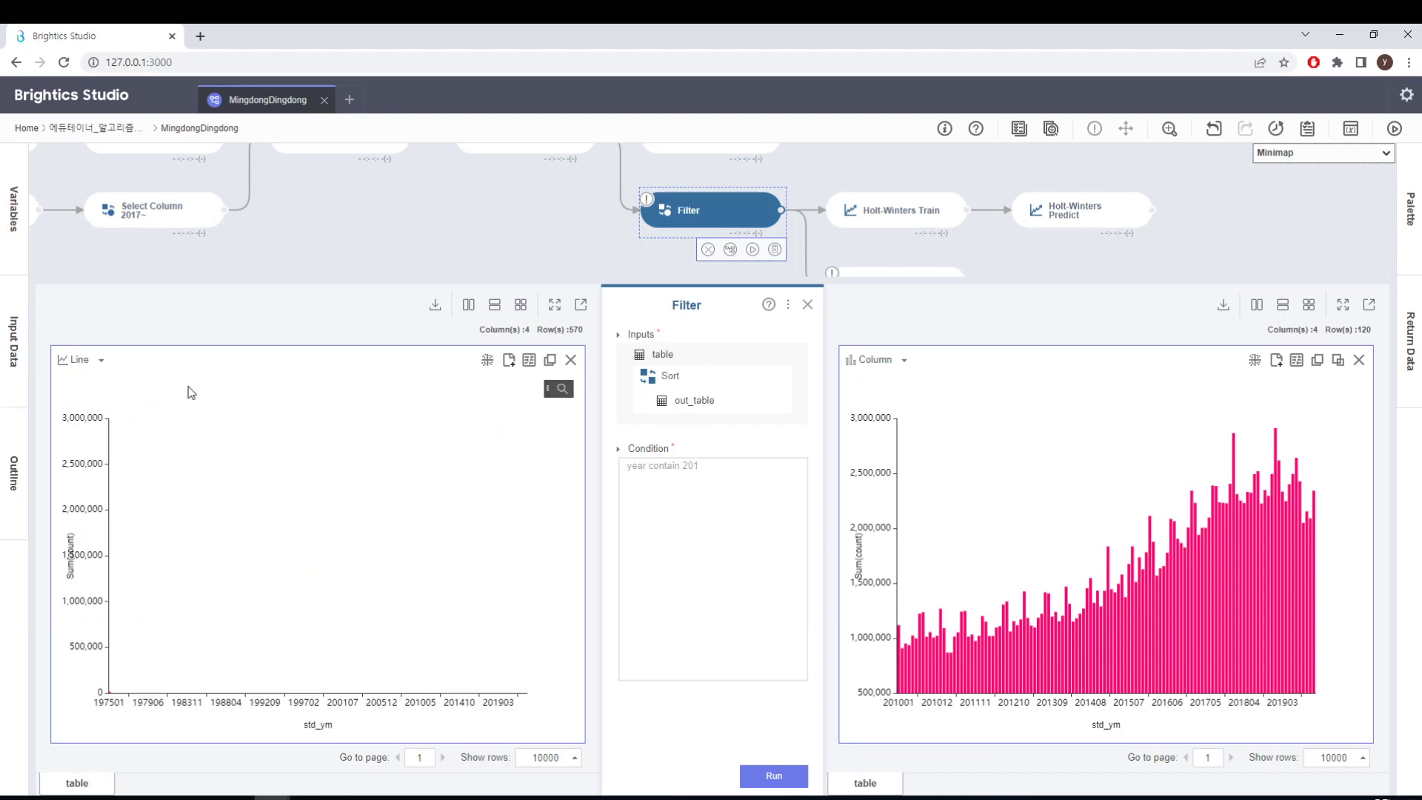
{"action": "left_click", "coordinate": [83, 367]}
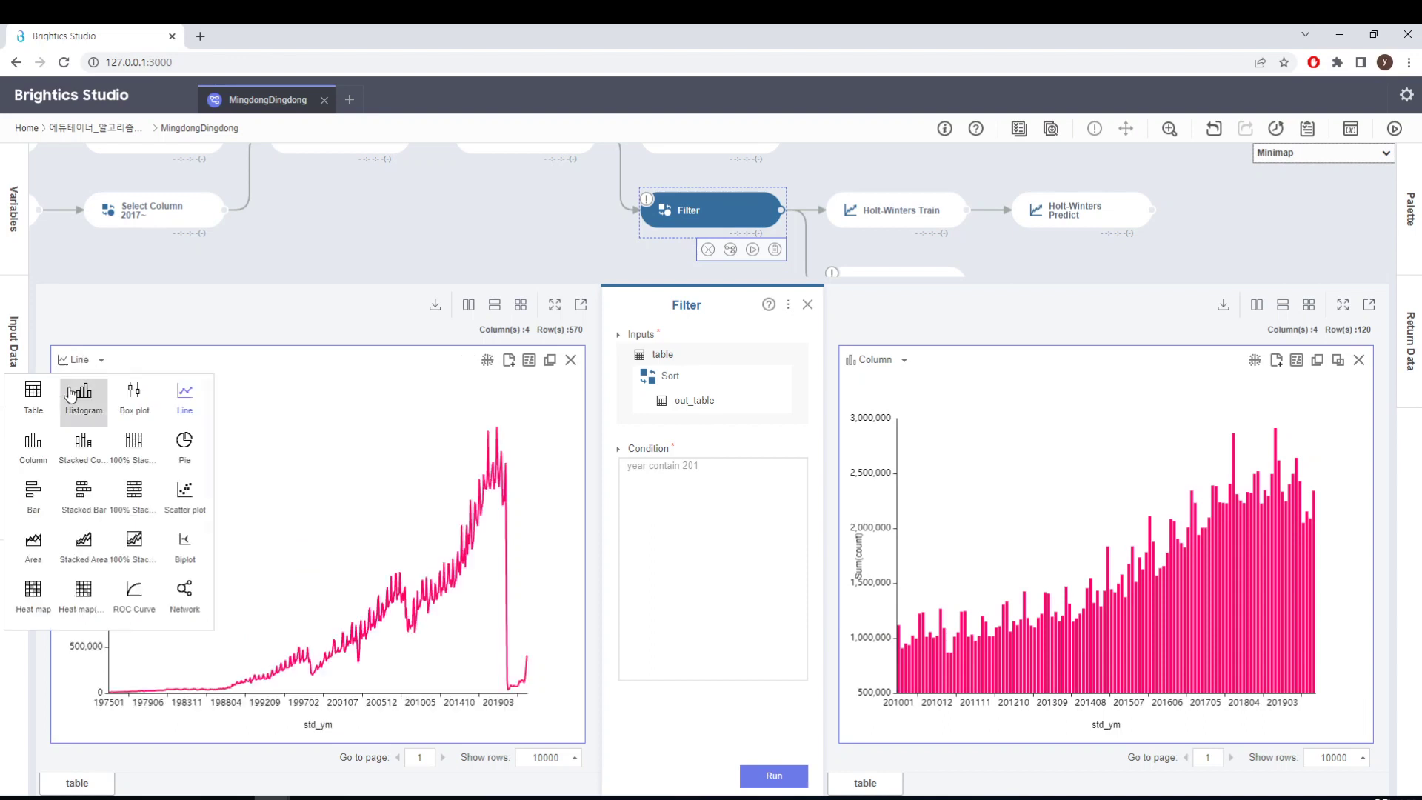
{"action": "left_click", "coordinate": [33, 447]}
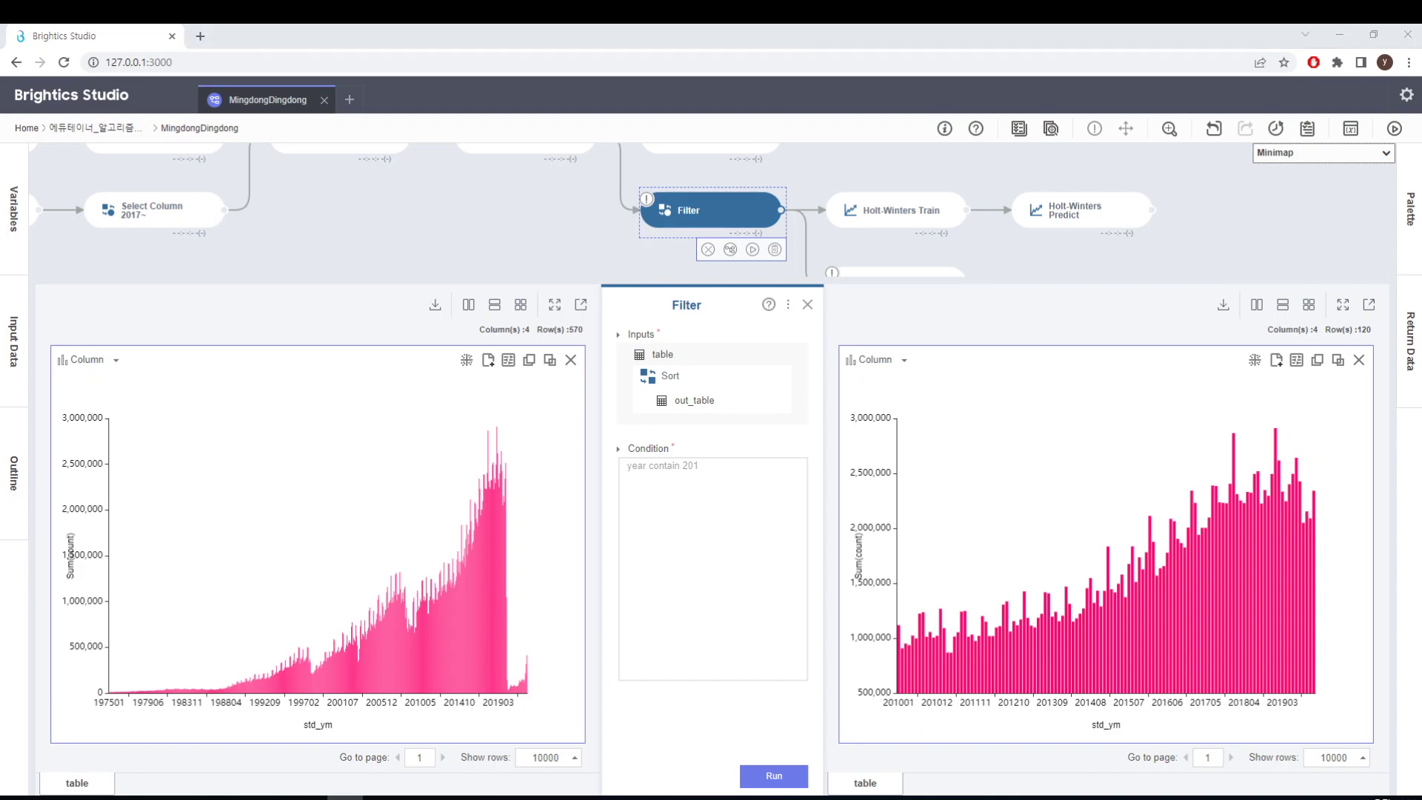
- Bring the PowerPoint presentation into view to read the EDA results slide on overseas travel slumps, and move it away again
{"action": "left_click_drag", "start_coordinate": [0, 66], "coordinate": [634, 46]}
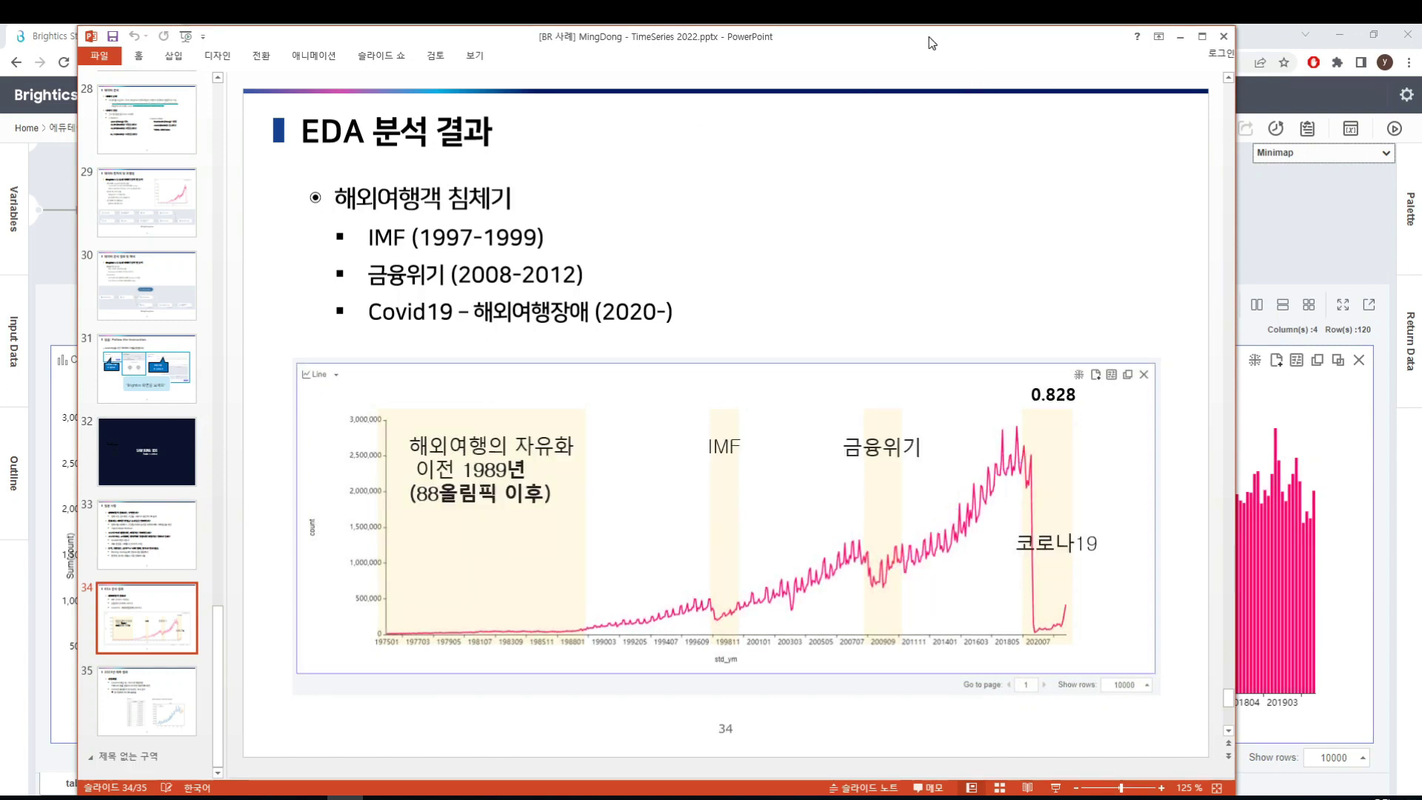
{"action": "left_click_drag", "start_coordinate": [928, 37], "coordinate": [0, 53]}
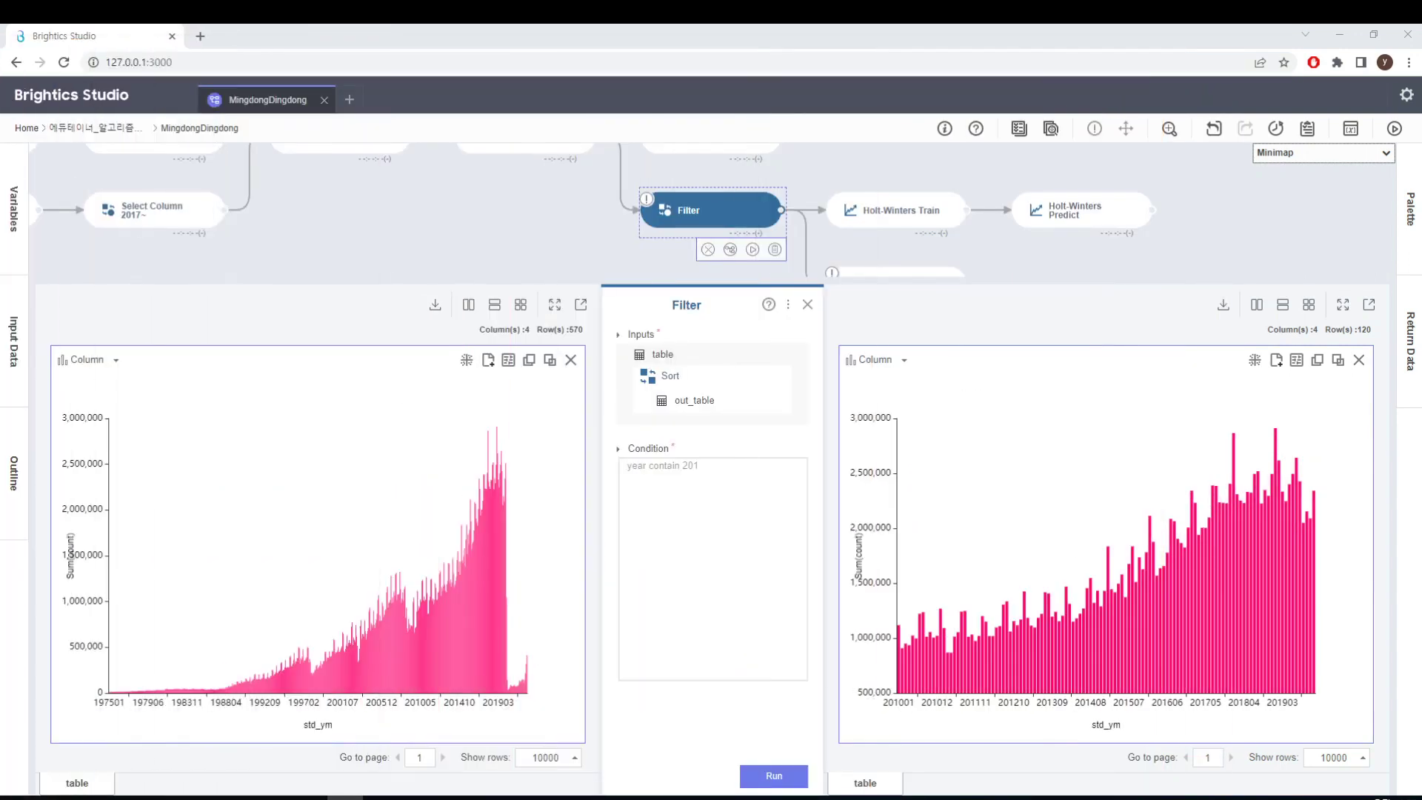
- Check the Filter node's year condition without editing it, and show its output as a table to check which months it covers
{"action": "left_click", "coordinate": [672, 479]}
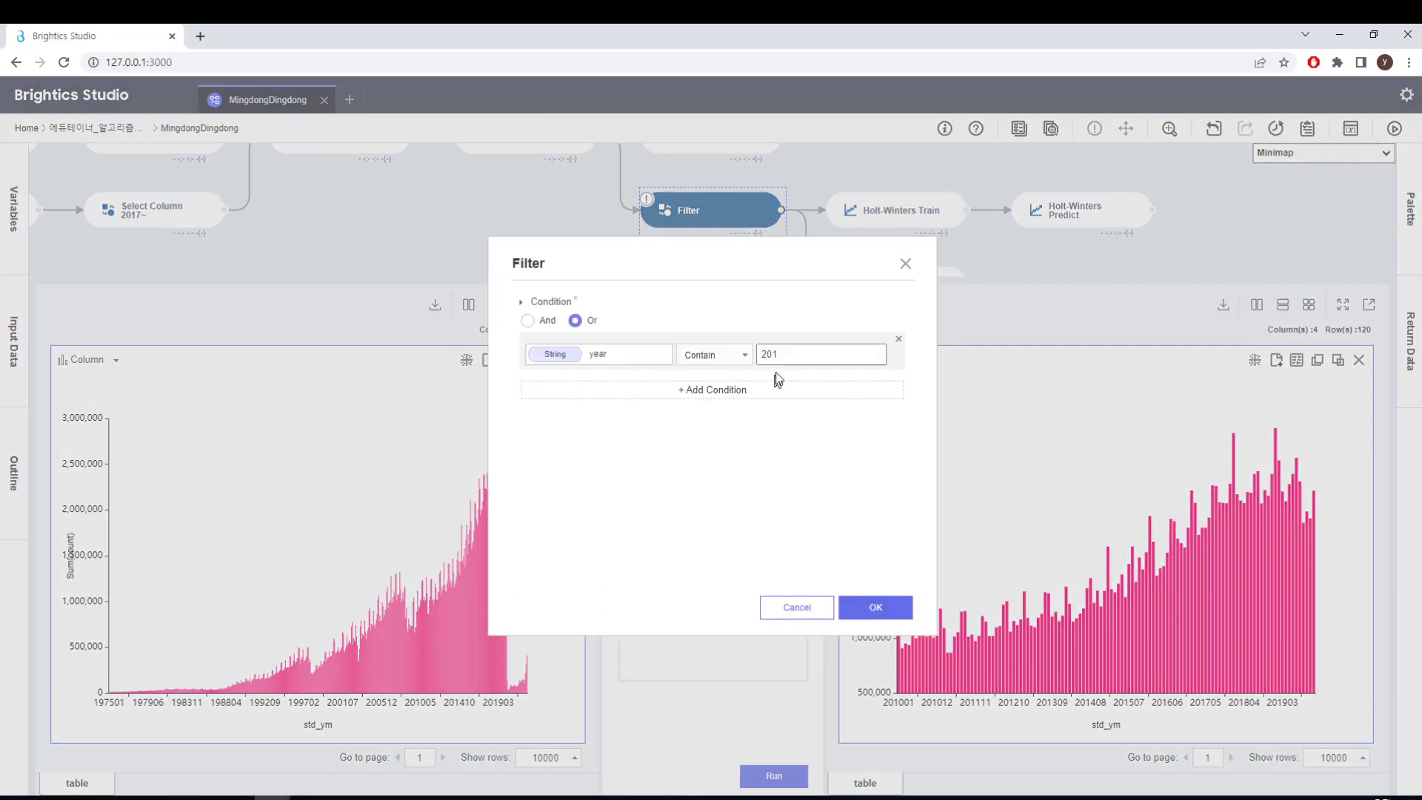
{"action": "left_click", "coordinate": [905, 263]}
{"action": "left_click", "coordinate": [886, 368]}
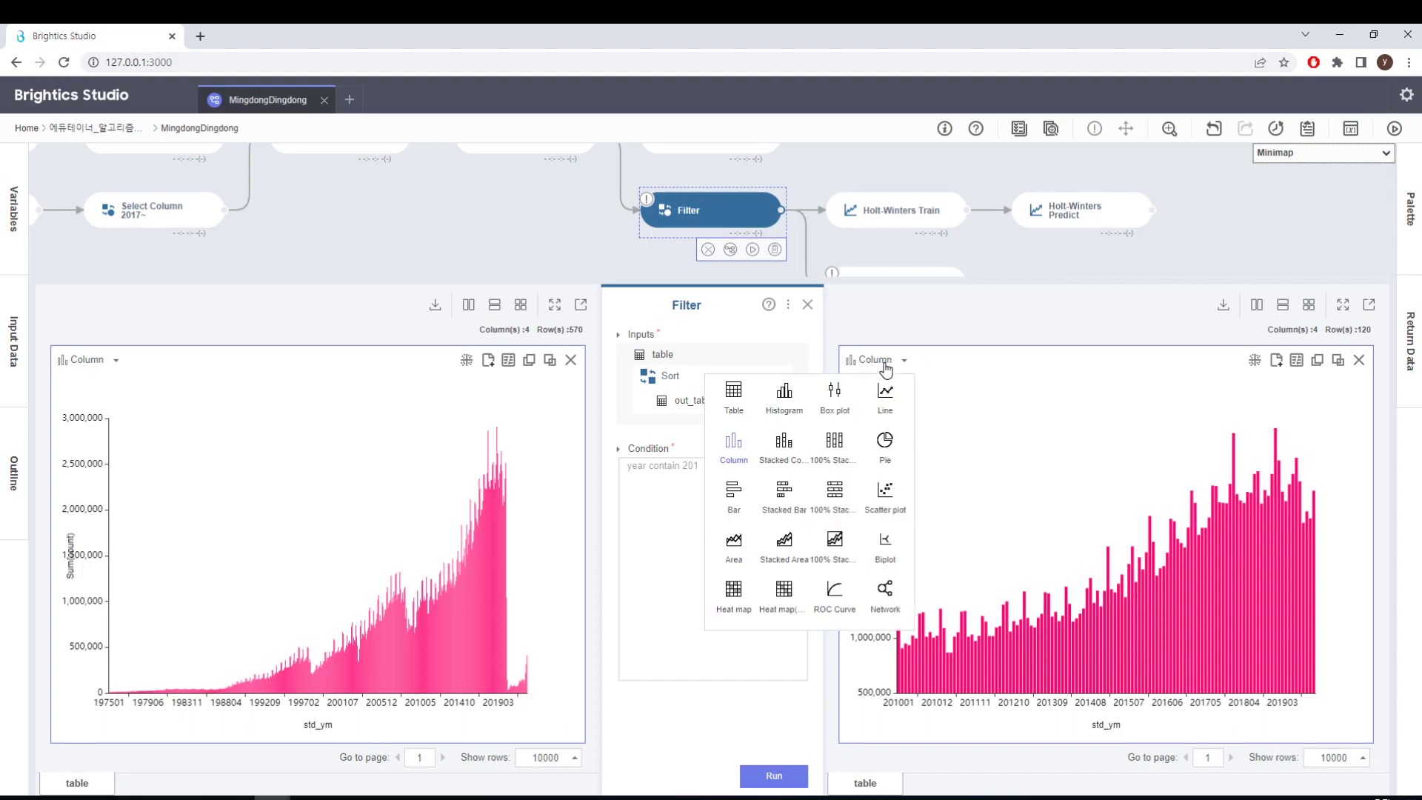
{"action": "left_click", "coordinate": [735, 400]}
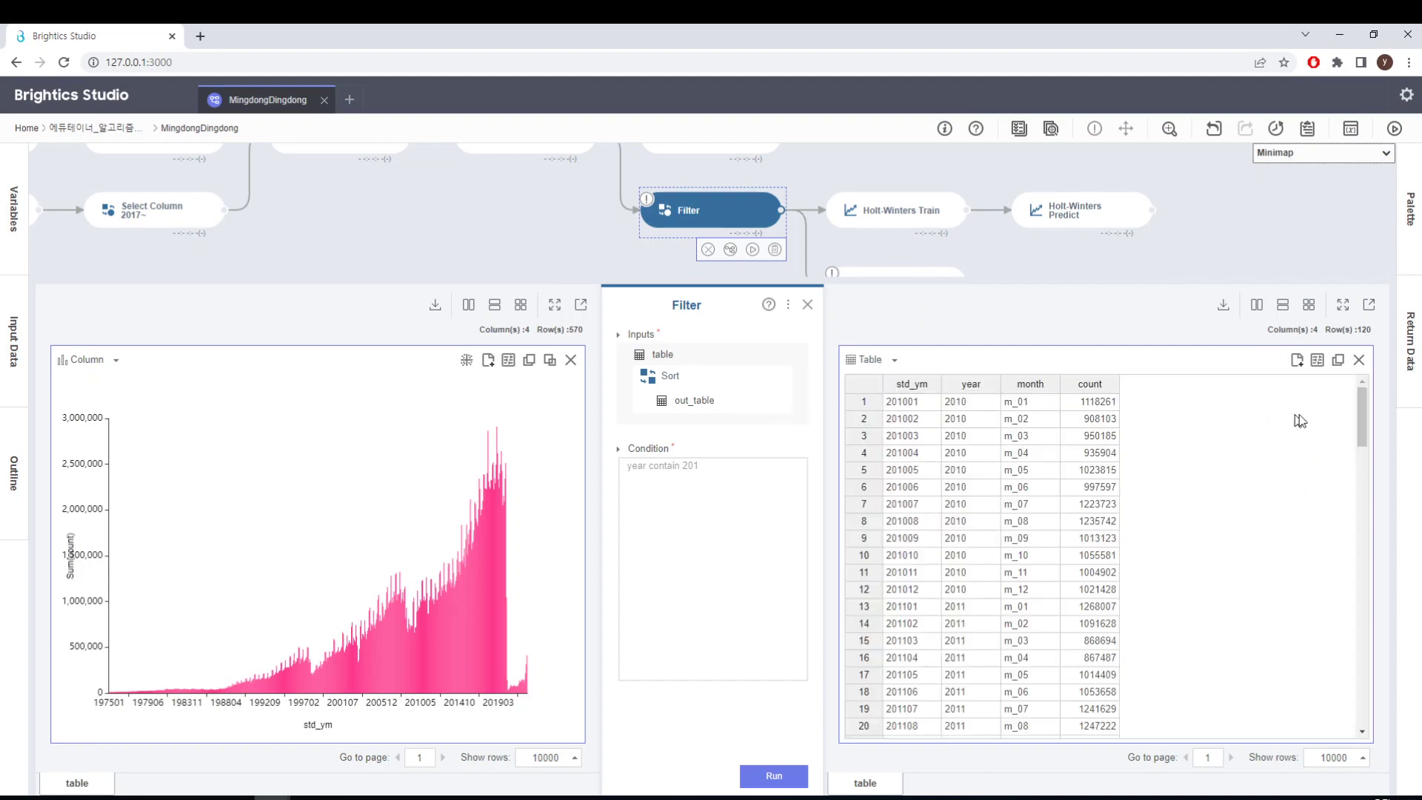
{"action": "left_click_drag", "start_coordinate": [1362, 418], "coordinate": [1315, 749]}
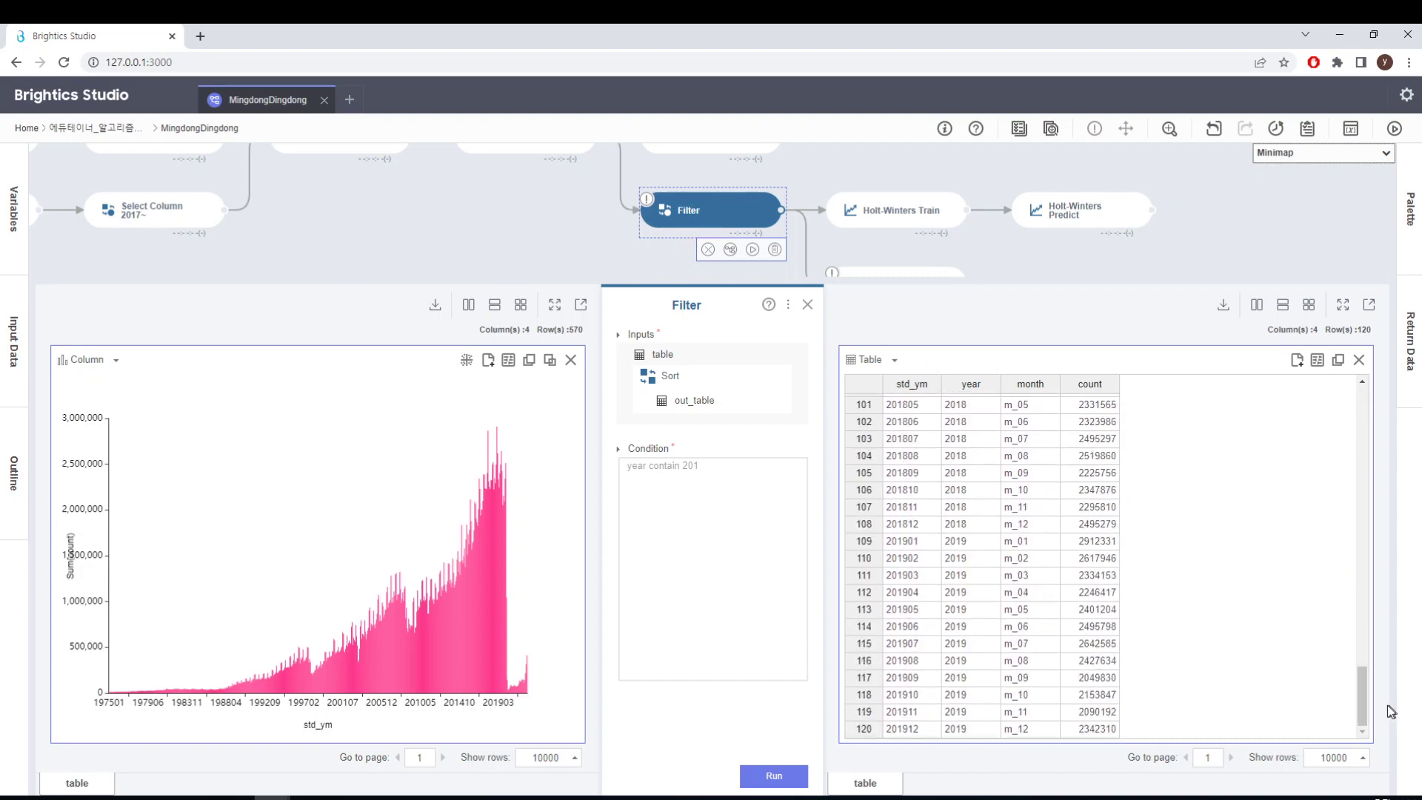
{"action": "left_click_drag", "start_coordinate": [1363, 698], "coordinate": [1393, 410]}
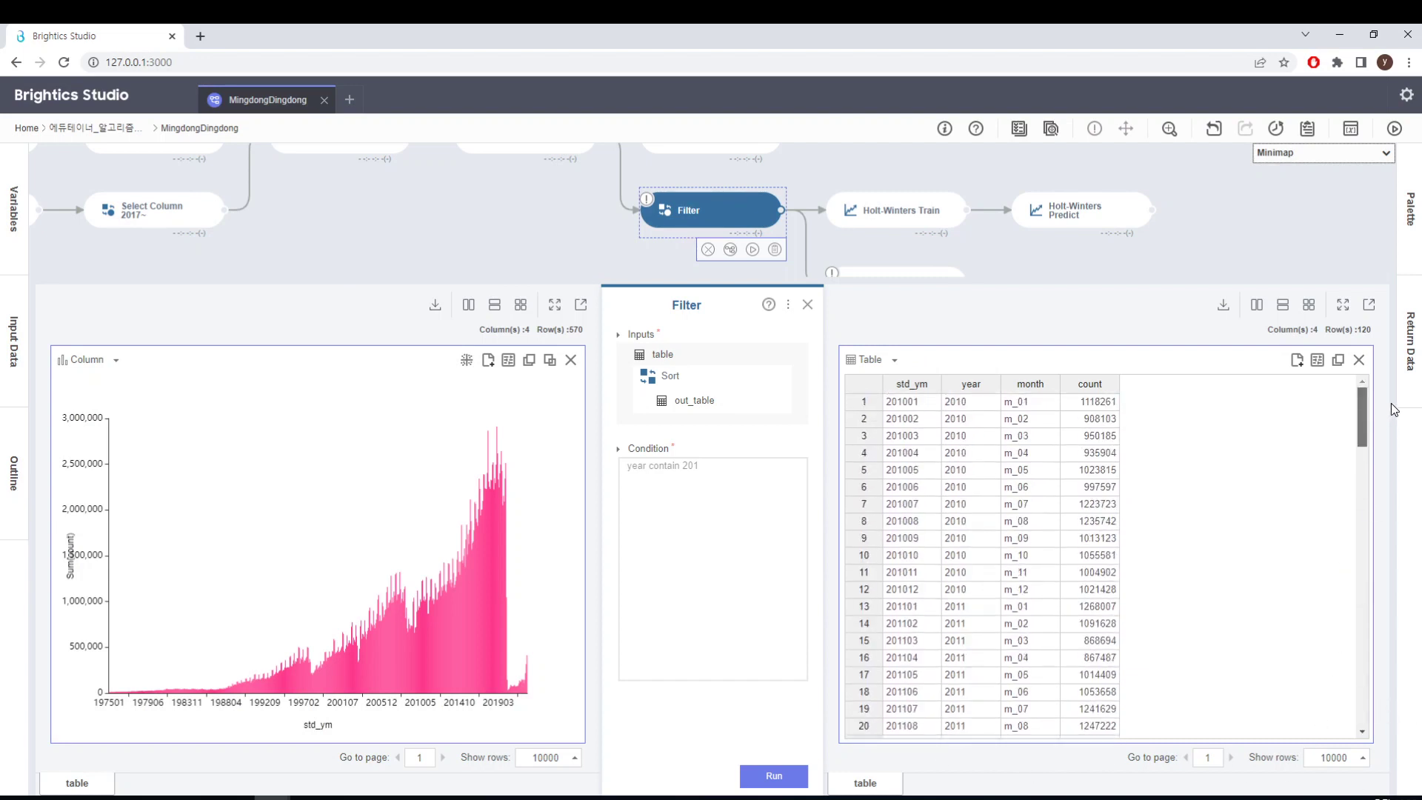
{"action": "left_click", "coordinate": [808, 306]}
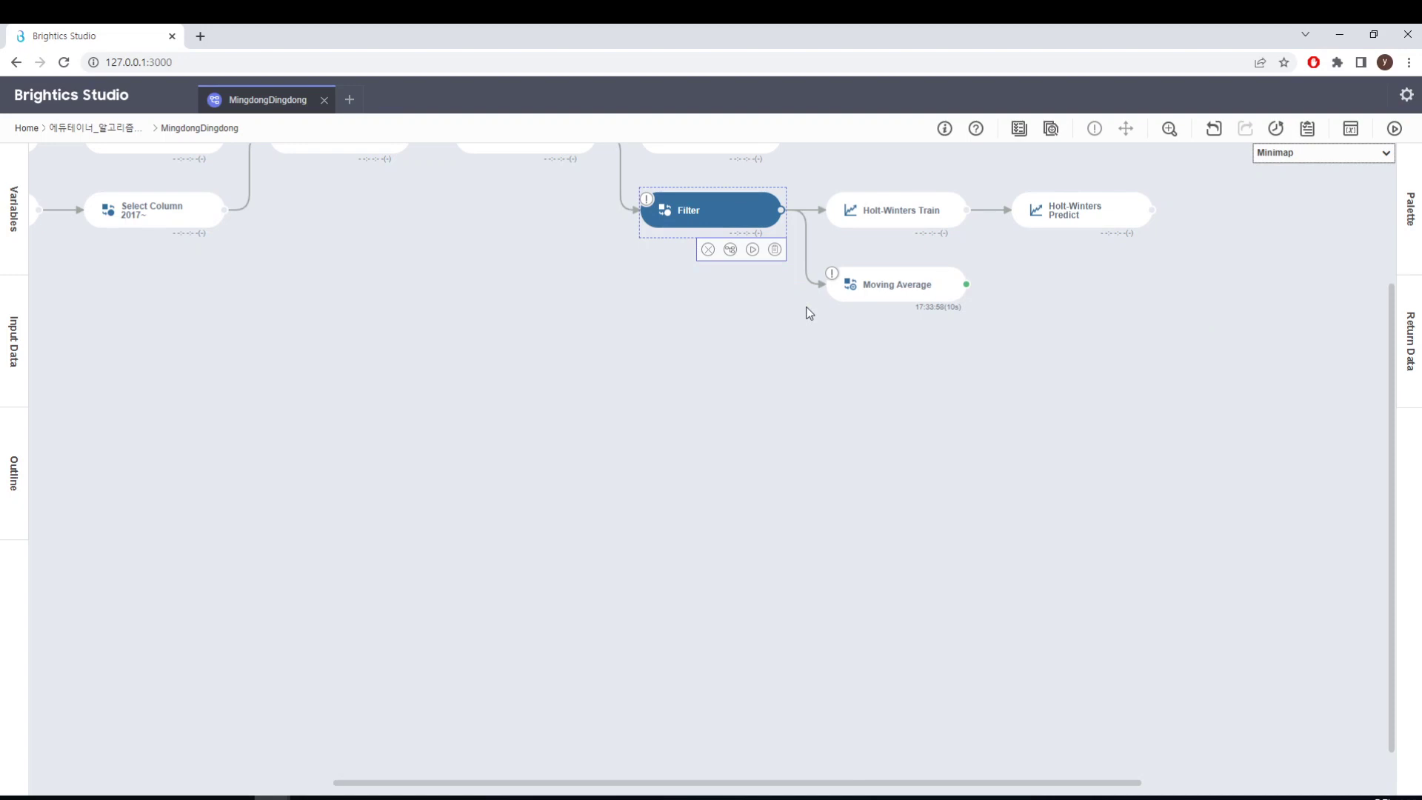
- Inspect the Holt-Winters Train node's input column, model type and period alongside its training result, leaving the settings unedited
{"action": "left_click", "coordinate": [899, 223]}
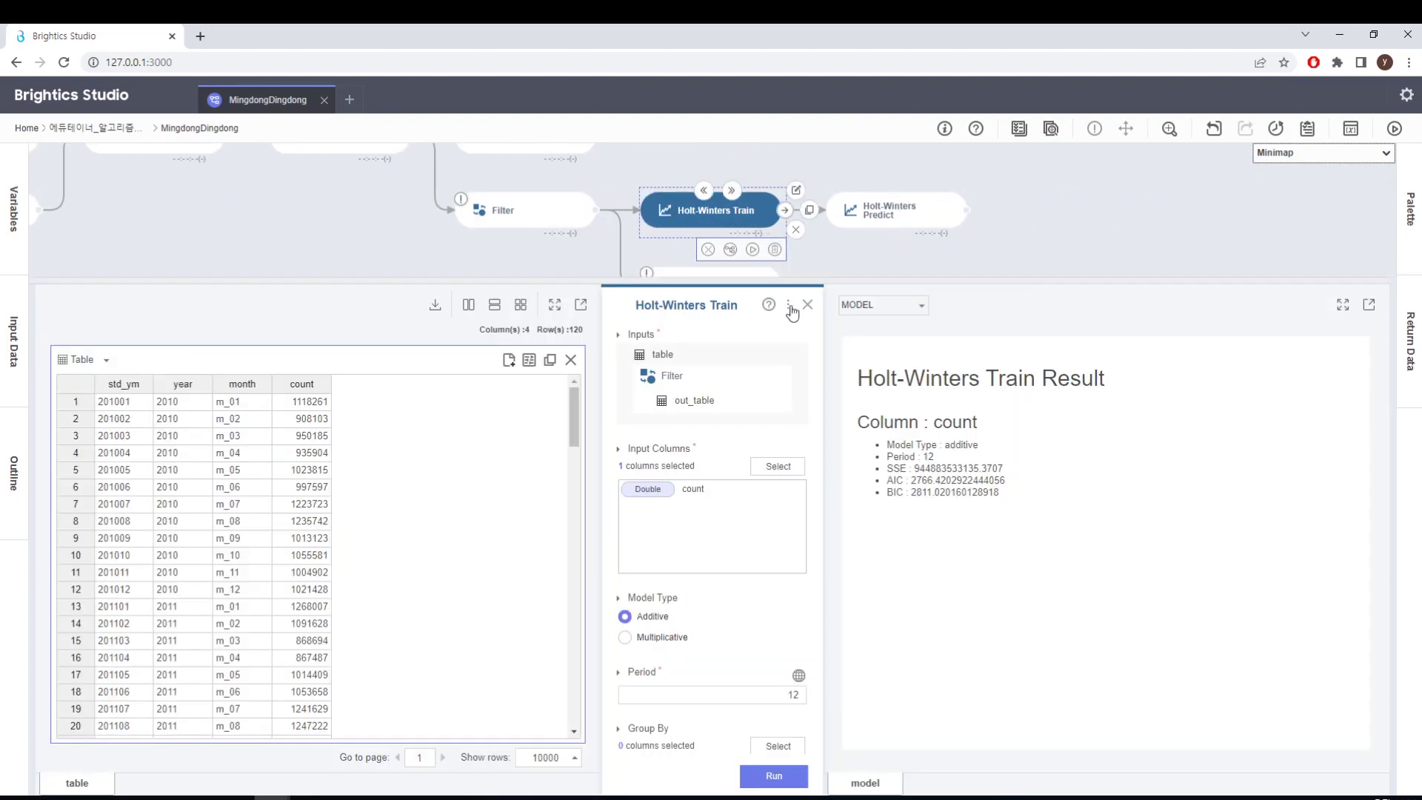
{"action": "scroll", "coordinate": [822, 532], "scroll_direction": "down", "scroll_amount": 2}
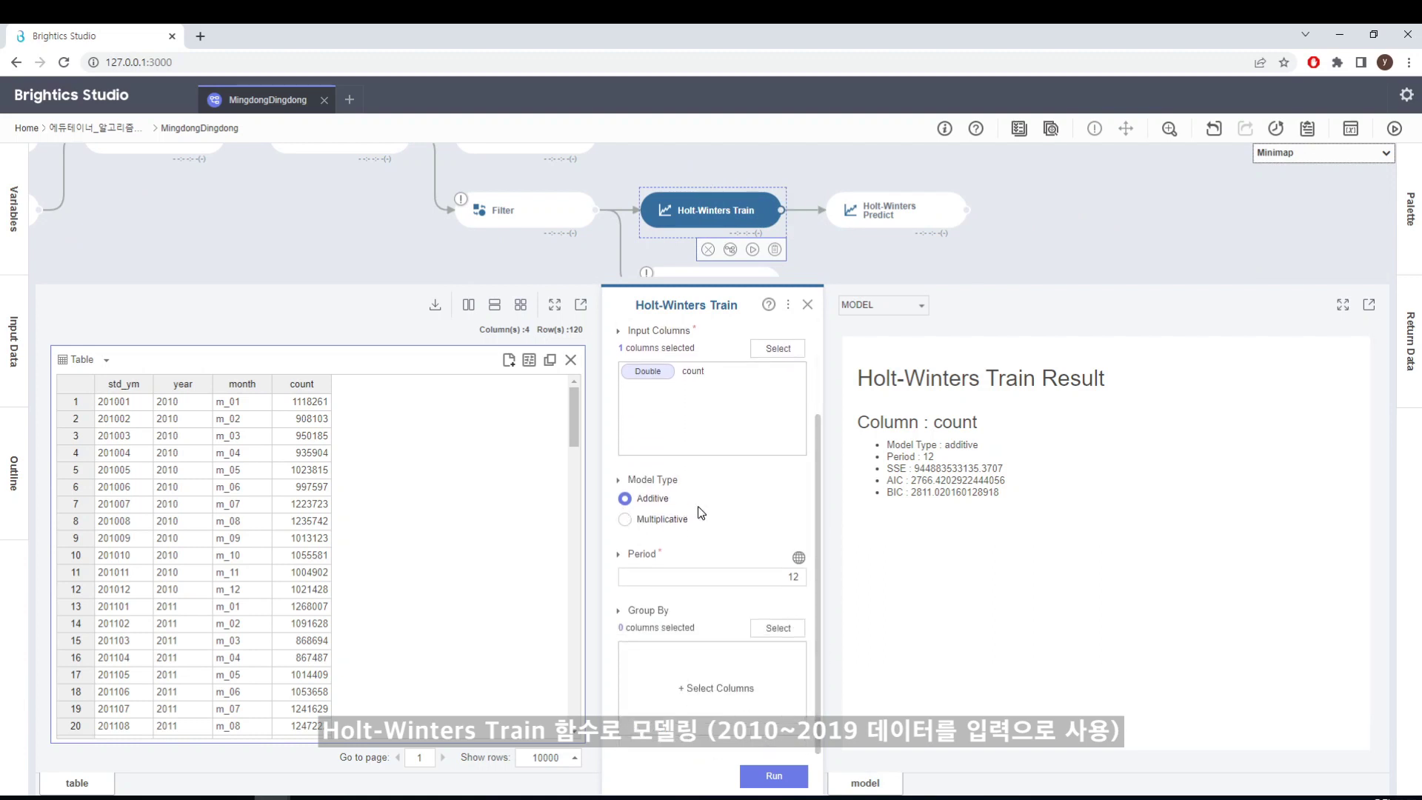
{"action": "double_click", "coordinate": [790, 579]}
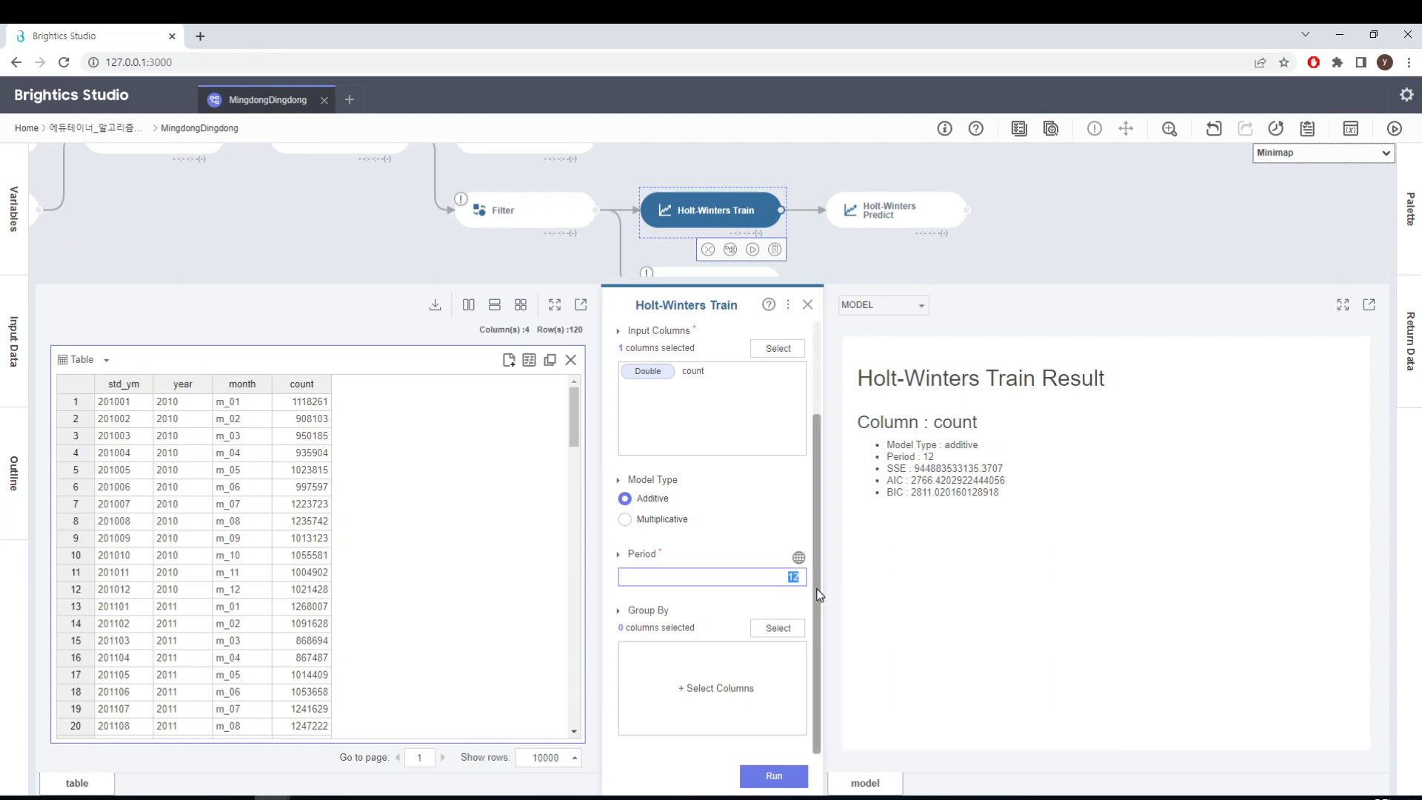
{"action": "left_click_drag", "start_coordinate": [818, 626], "coordinate": [825, 474]}
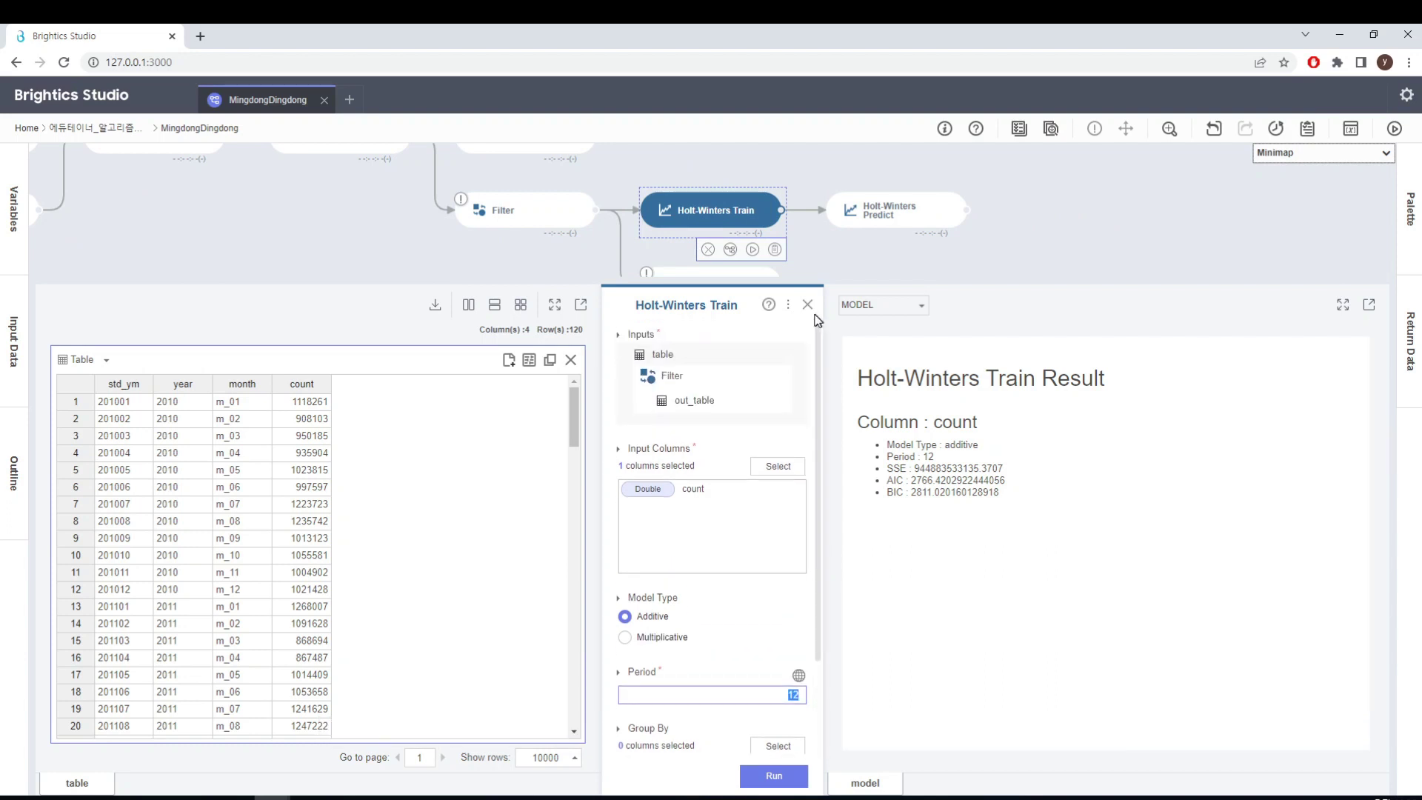
{"action": "left_click", "coordinate": [807, 306]}
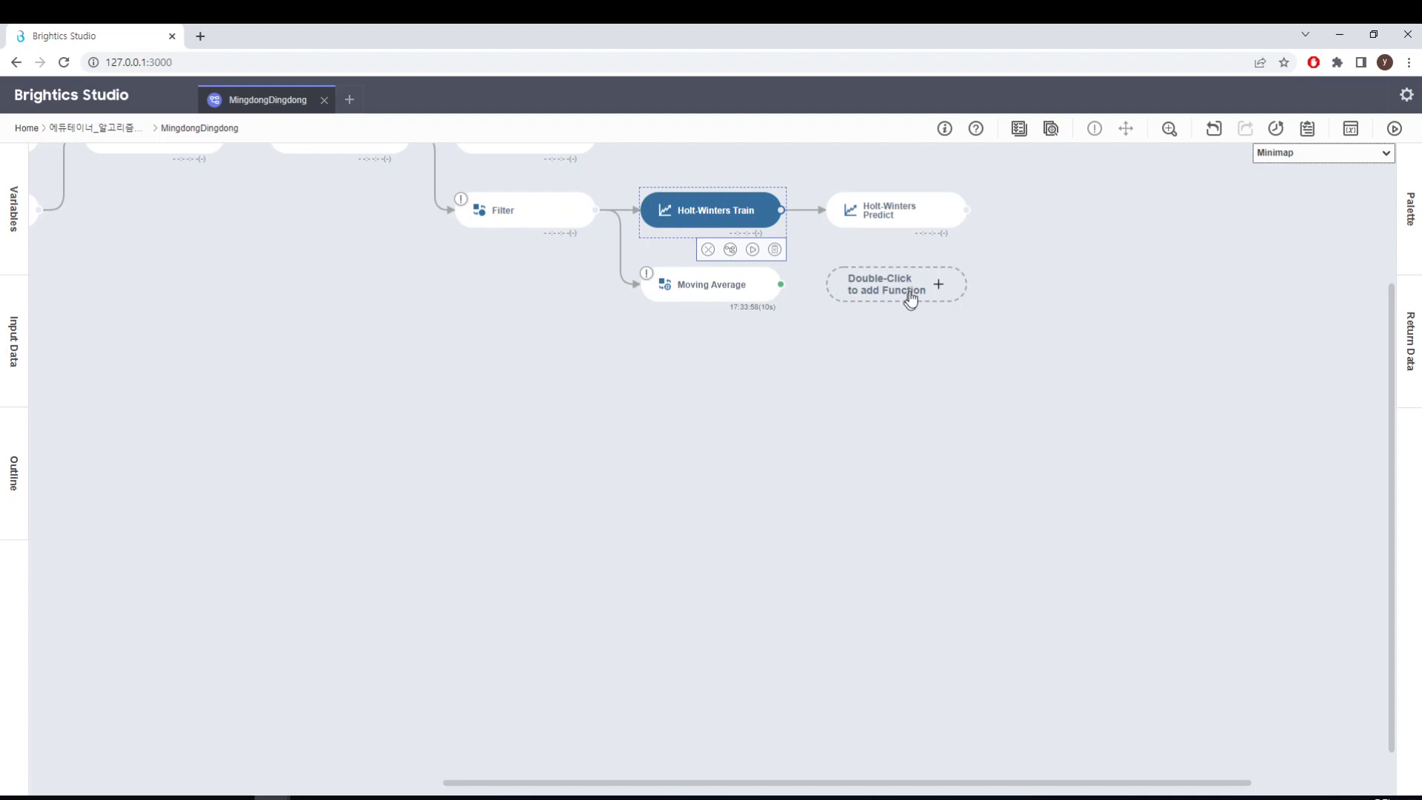
- Inspect the Holt-Winters Predict node's prediction number and forecast chart, view its predicted counts as a table, and close the node
{"action": "left_click", "coordinate": [906, 226]}
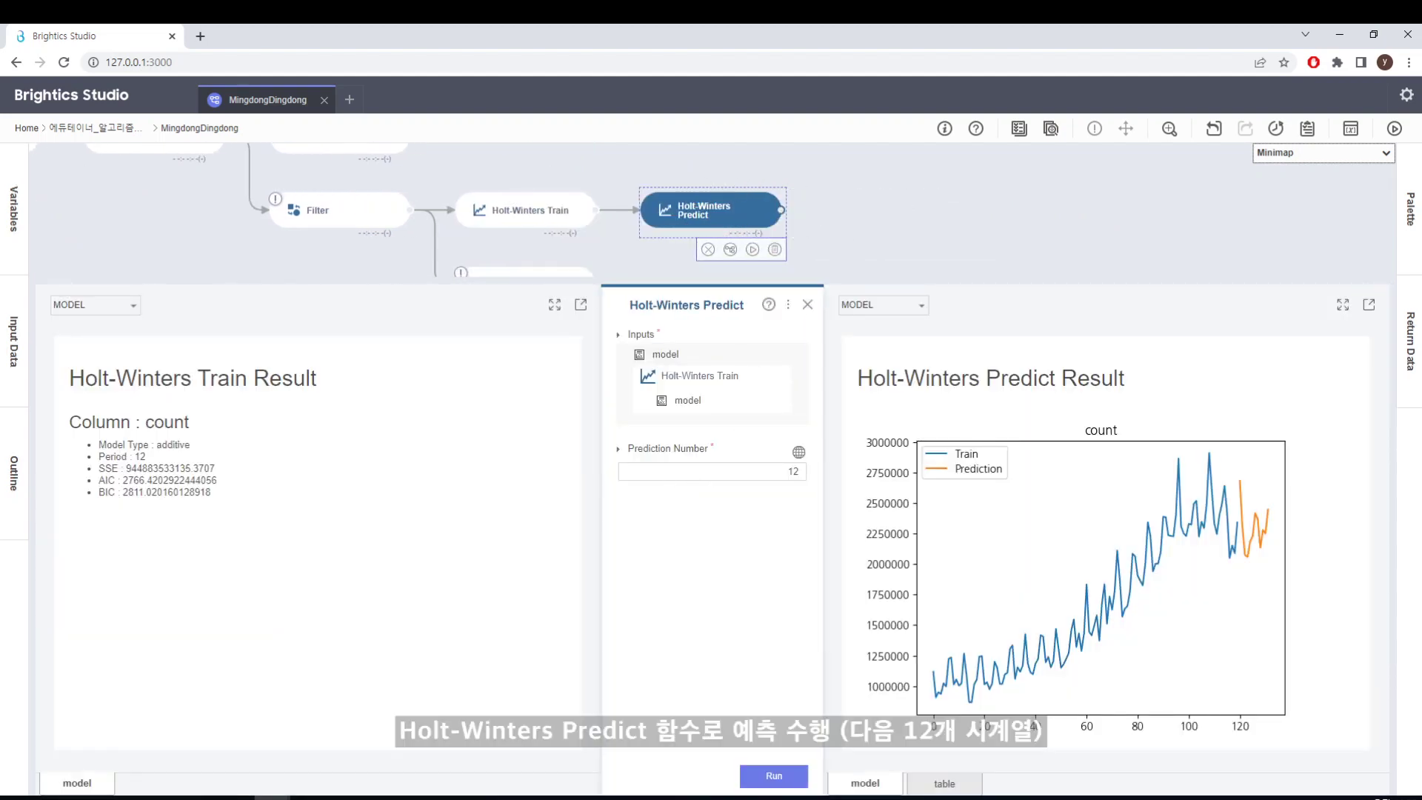
{"action": "double_click", "coordinate": [792, 472]}
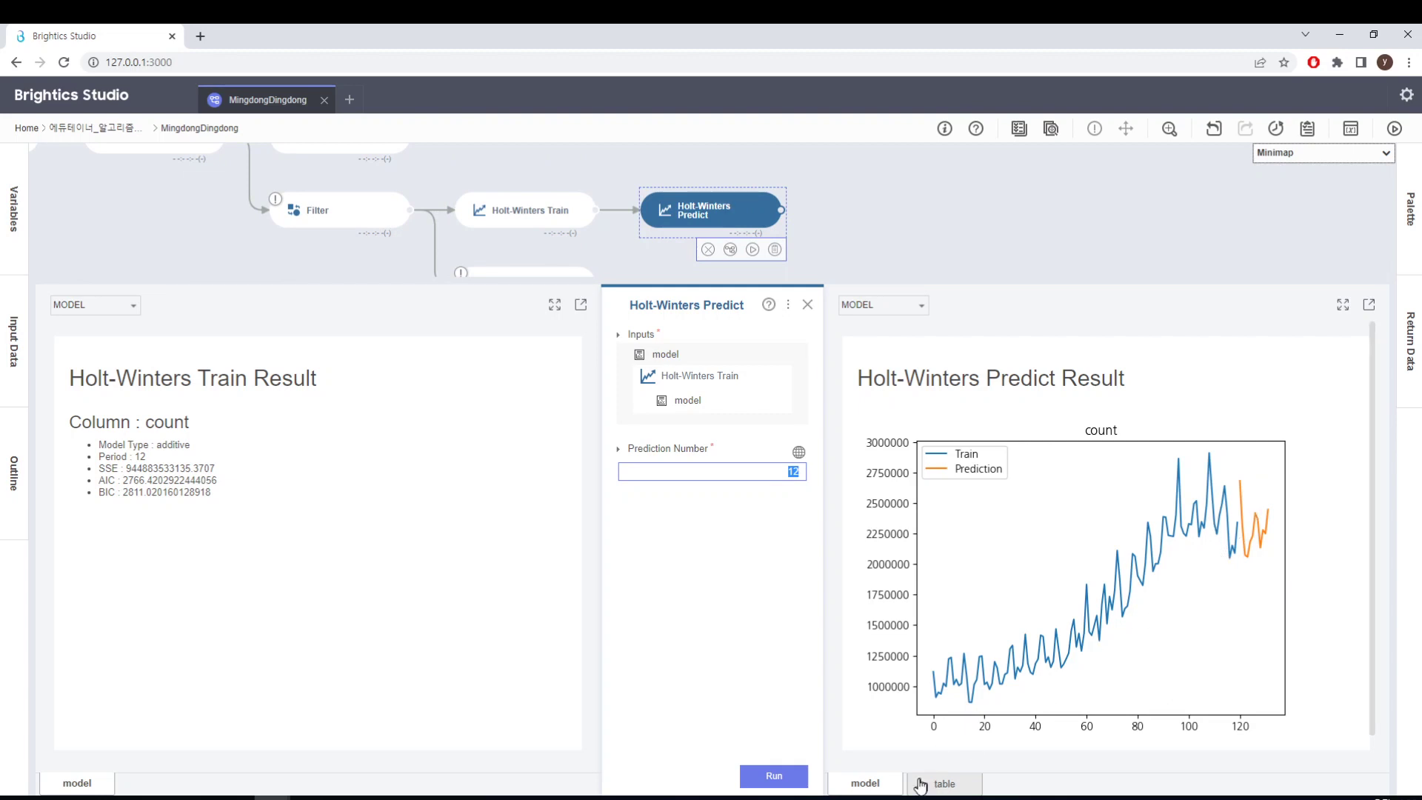
{"action": "left_click", "coordinate": [965, 788]}
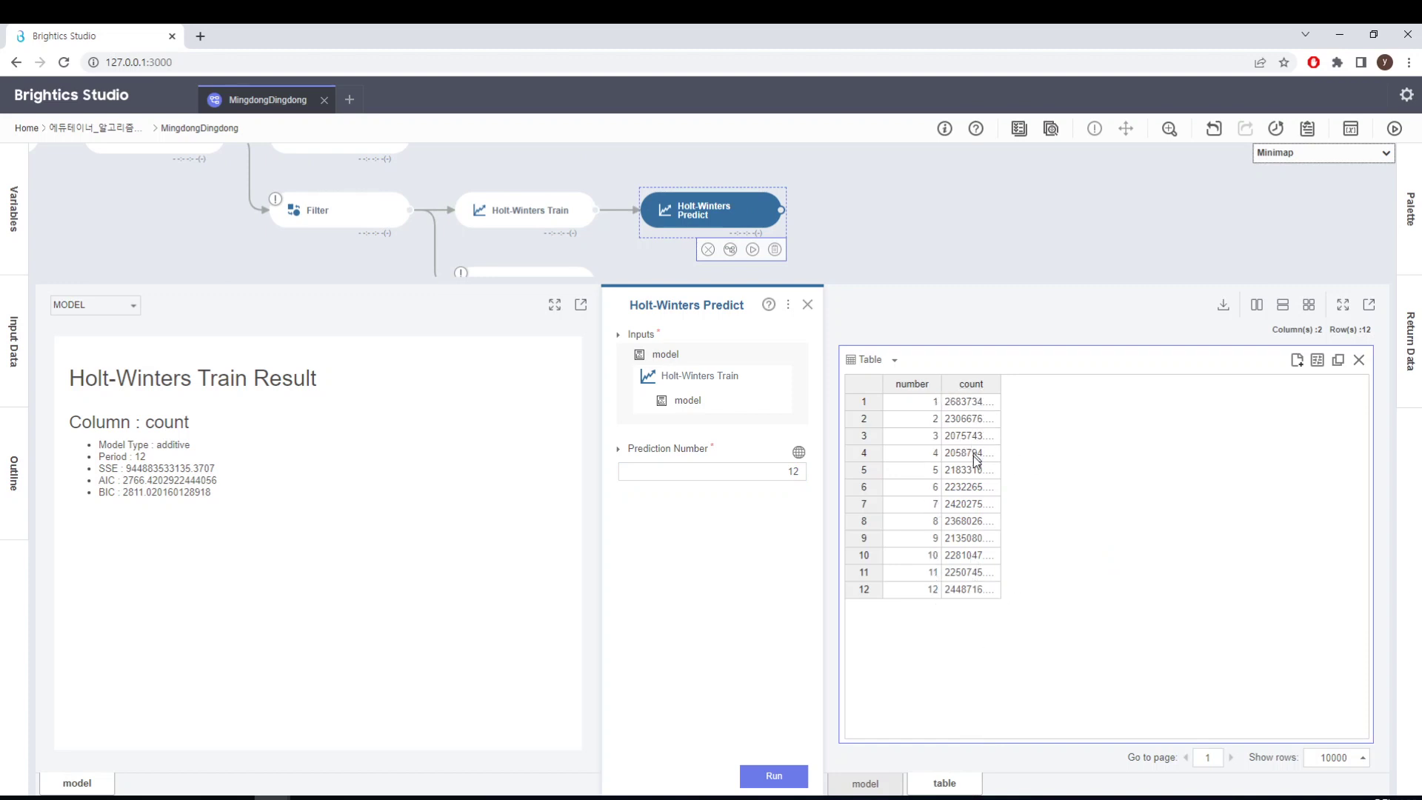
{"action": "left_click", "coordinate": [808, 305]}
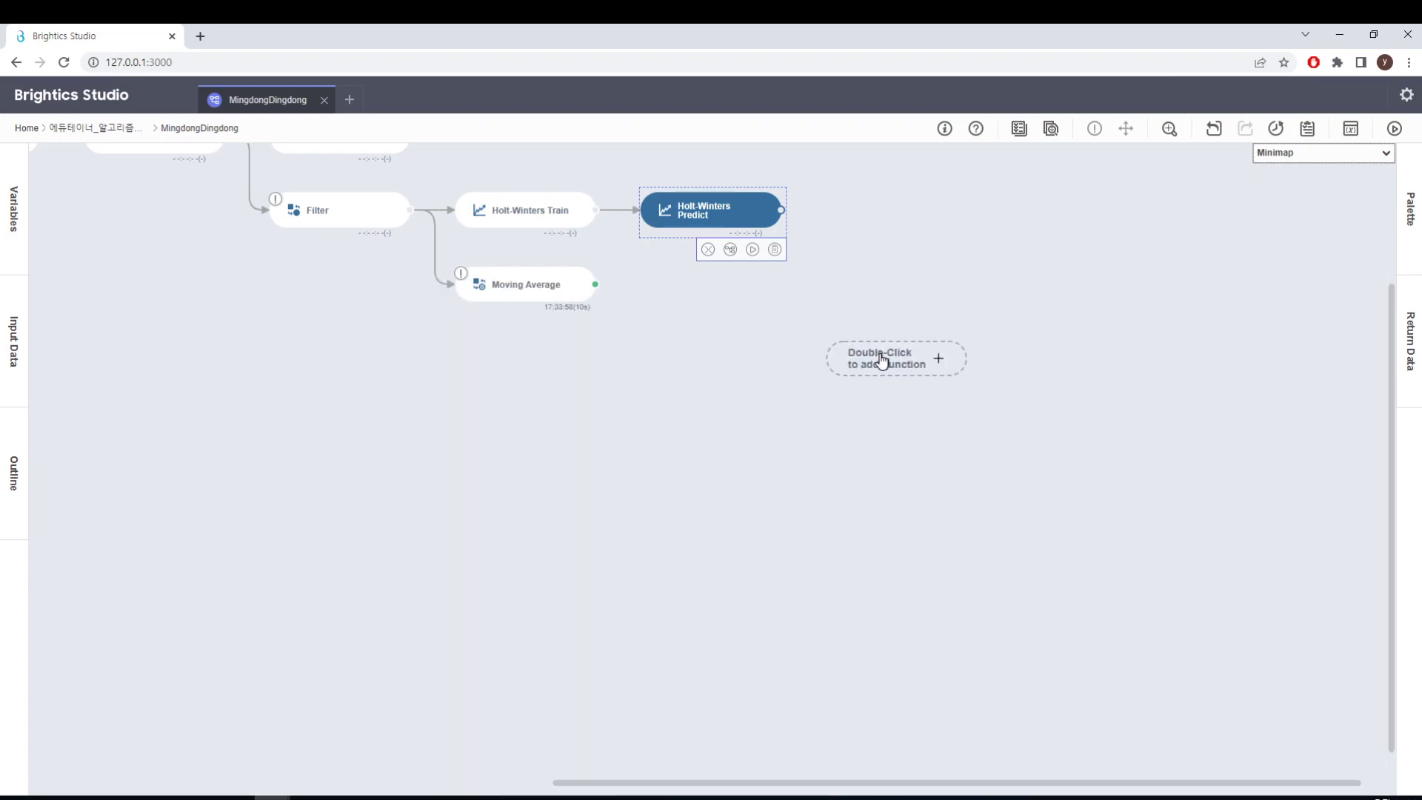
- Open the Moving Average node after Filter and isolate the count_MA line in the output chart before showing the count series again
{"action": "left_click", "coordinate": [541, 301]}
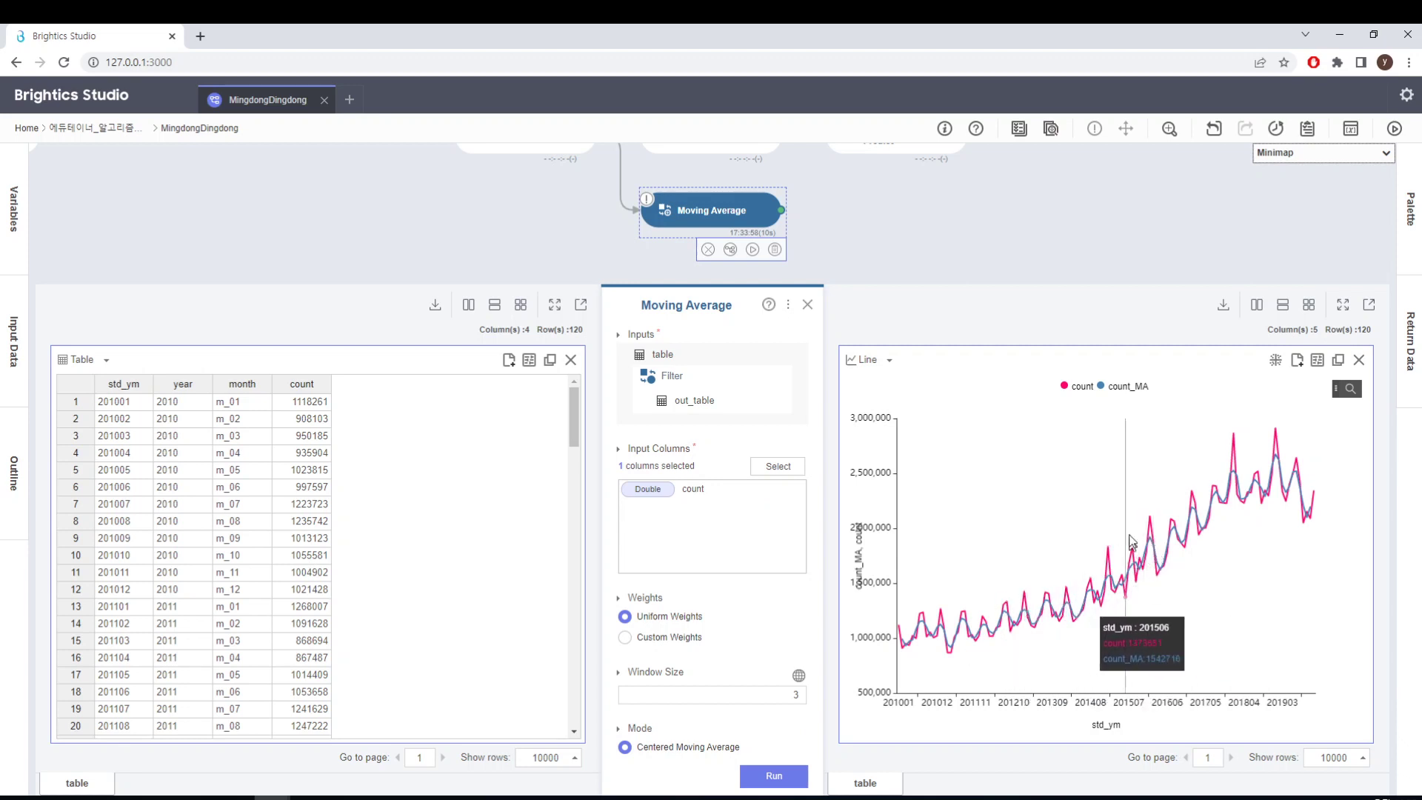
{"action": "left_click", "coordinate": [1084, 391]}
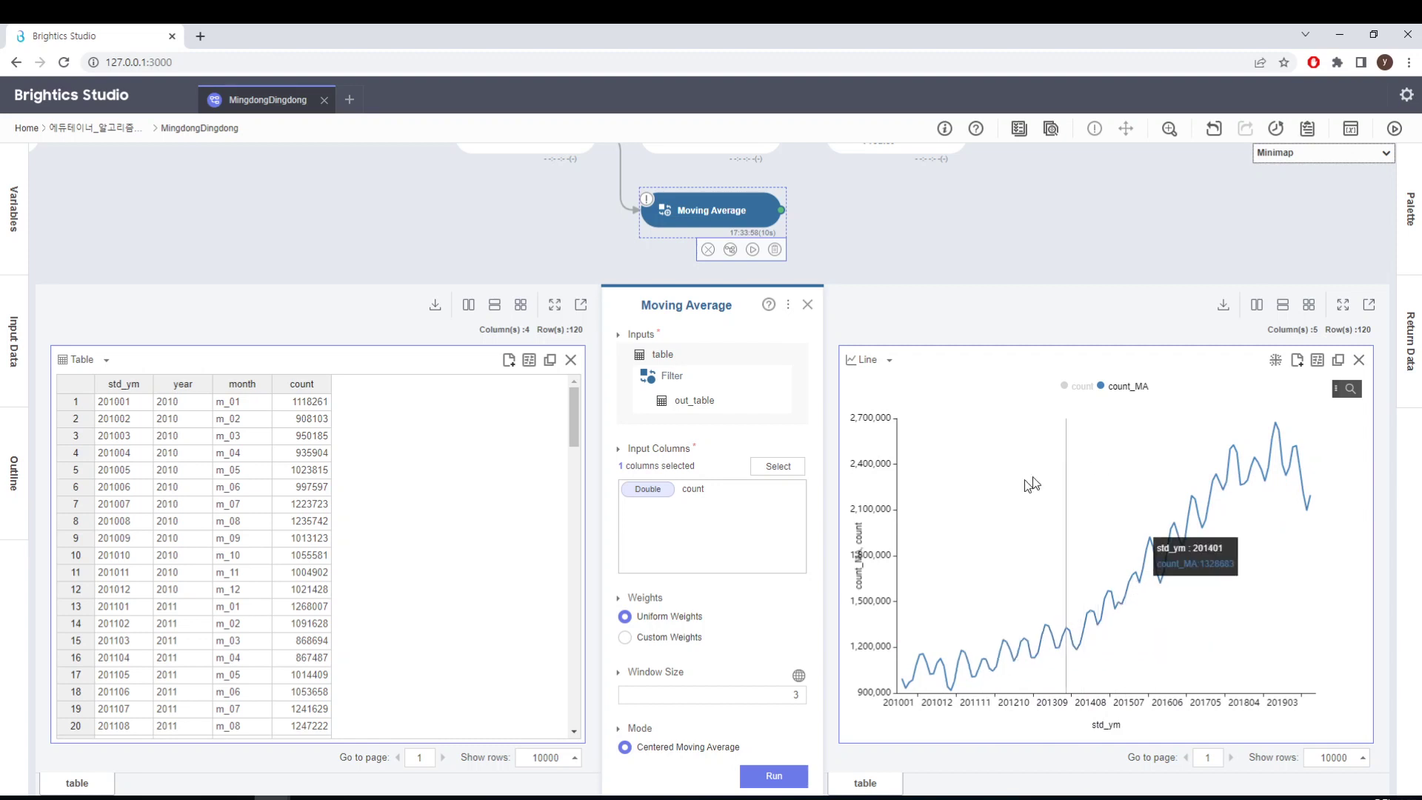
{"action": "left_click", "coordinate": [1080, 386]}
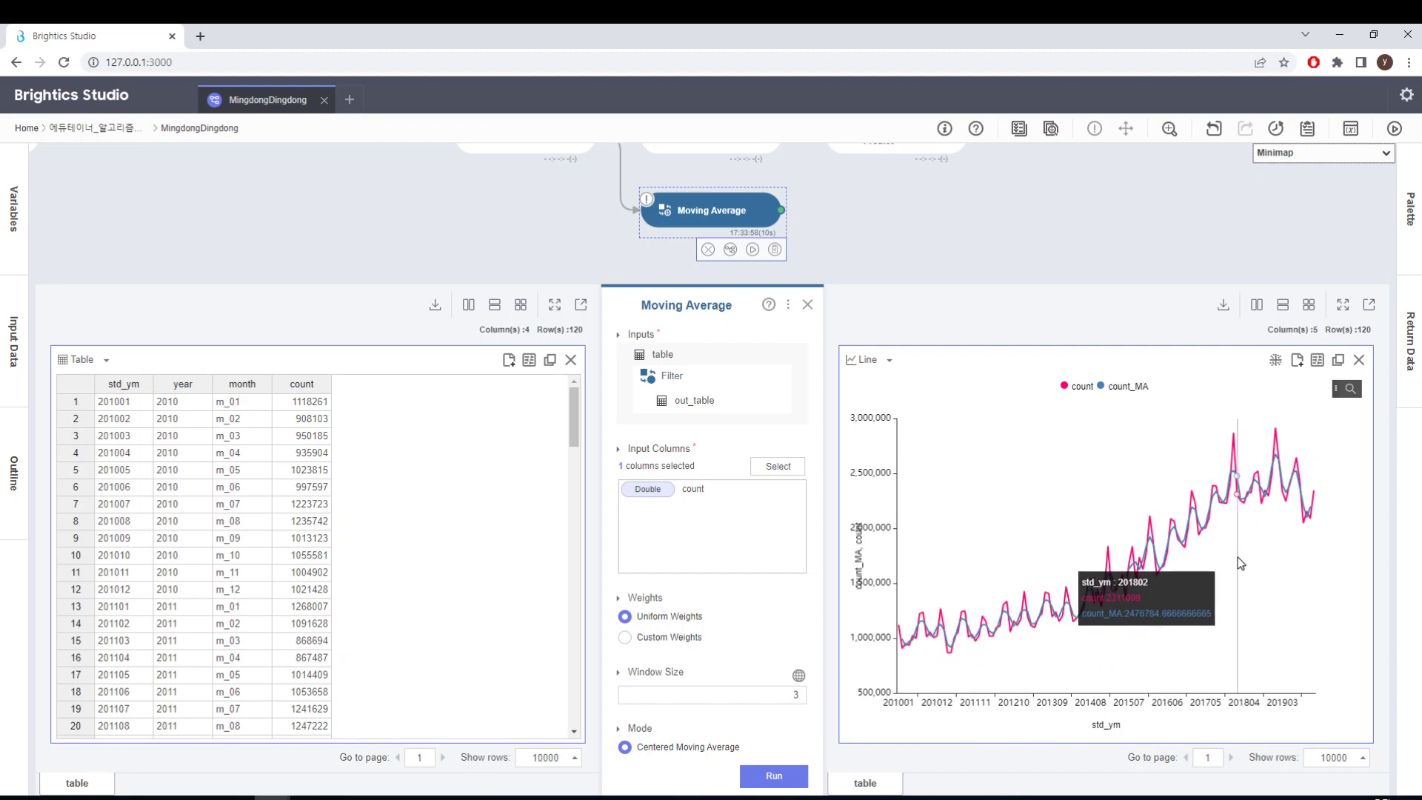
- Rerun the Moving Average with a window size of 12 and view the count_MA line alone before restoring the count series
{"action": "double_click", "coordinate": [795, 695]}
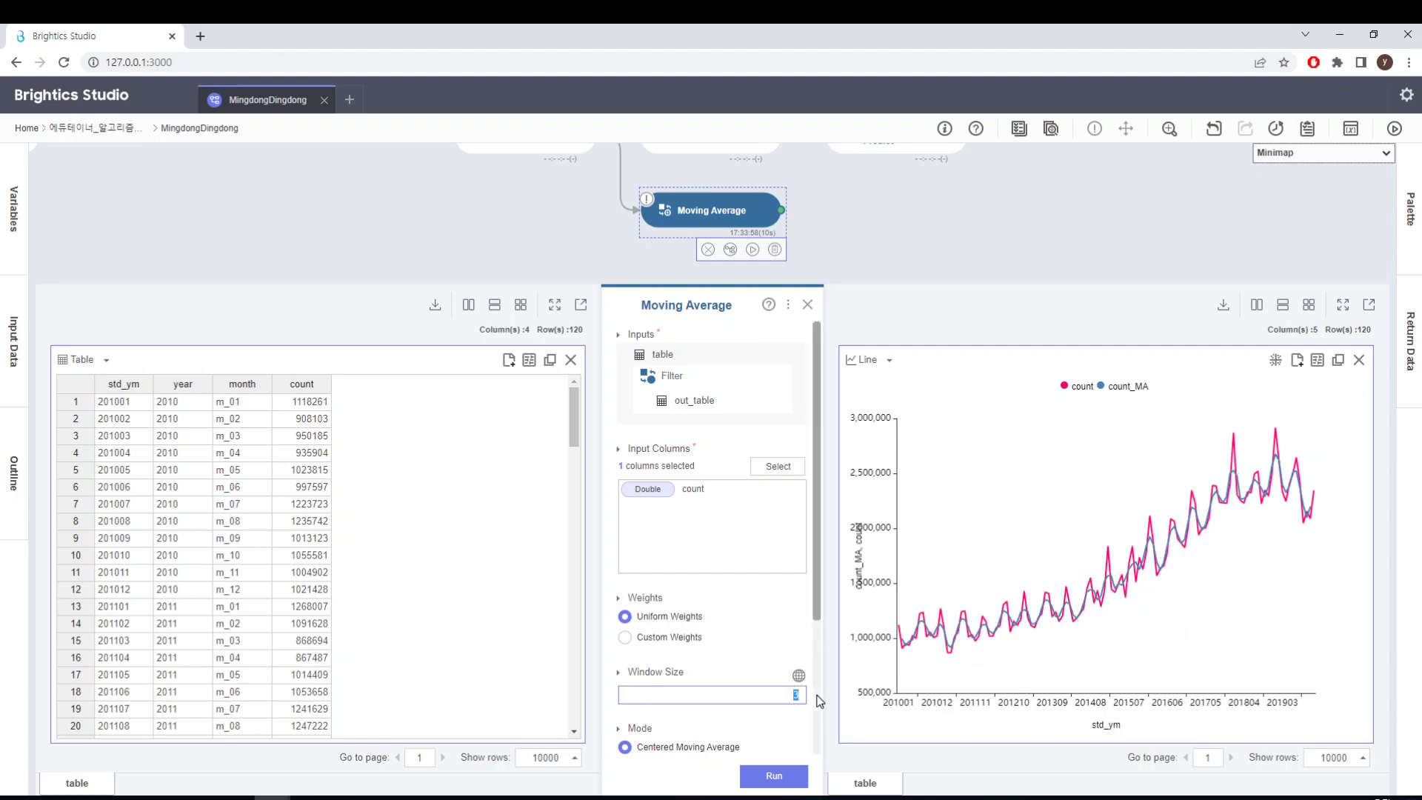
{"action": "type", "text": "12"}
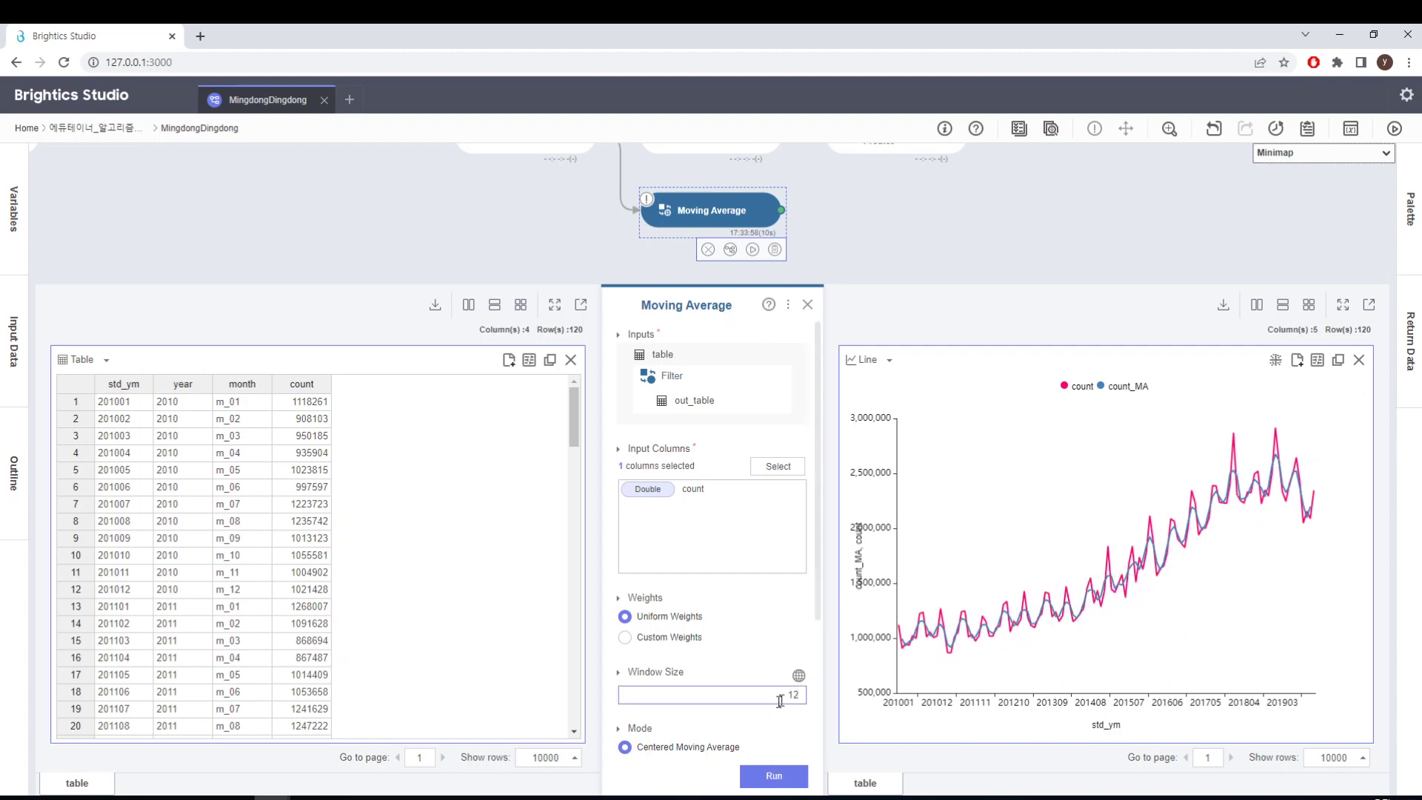
{"action": "left_click", "coordinate": [774, 777]}
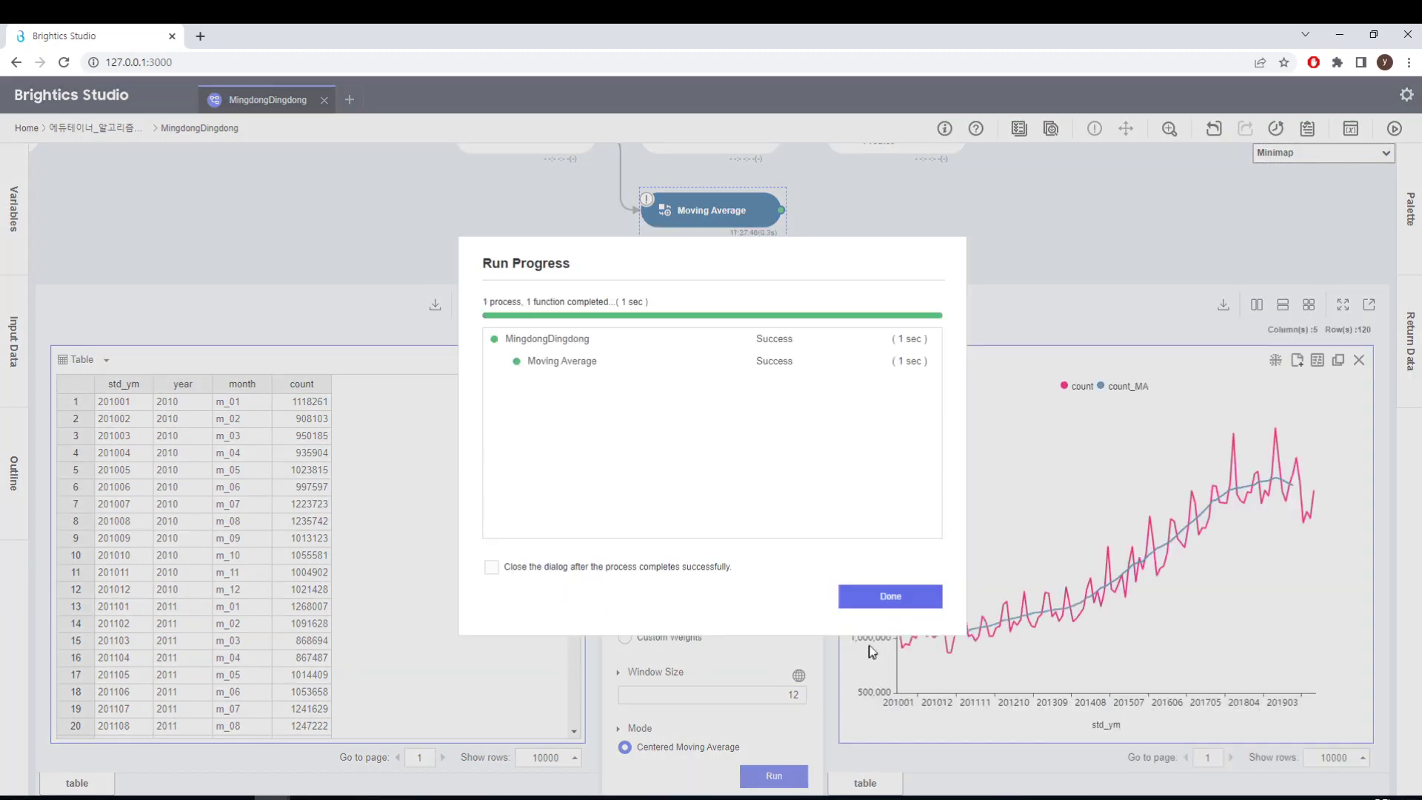
{"action": "left_click", "coordinate": [890, 597]}
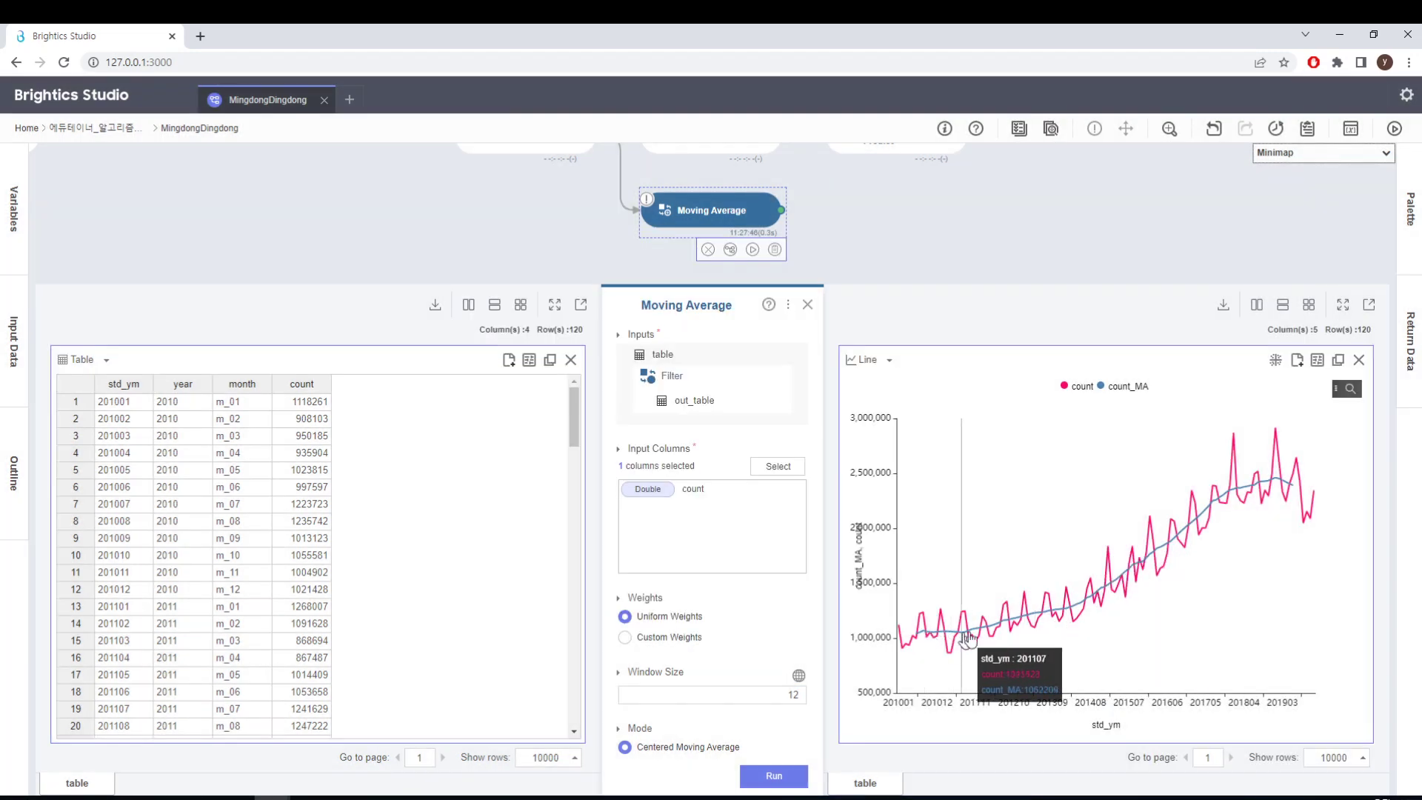
{"action": "left_click", "coordinate": [1080, 386]}
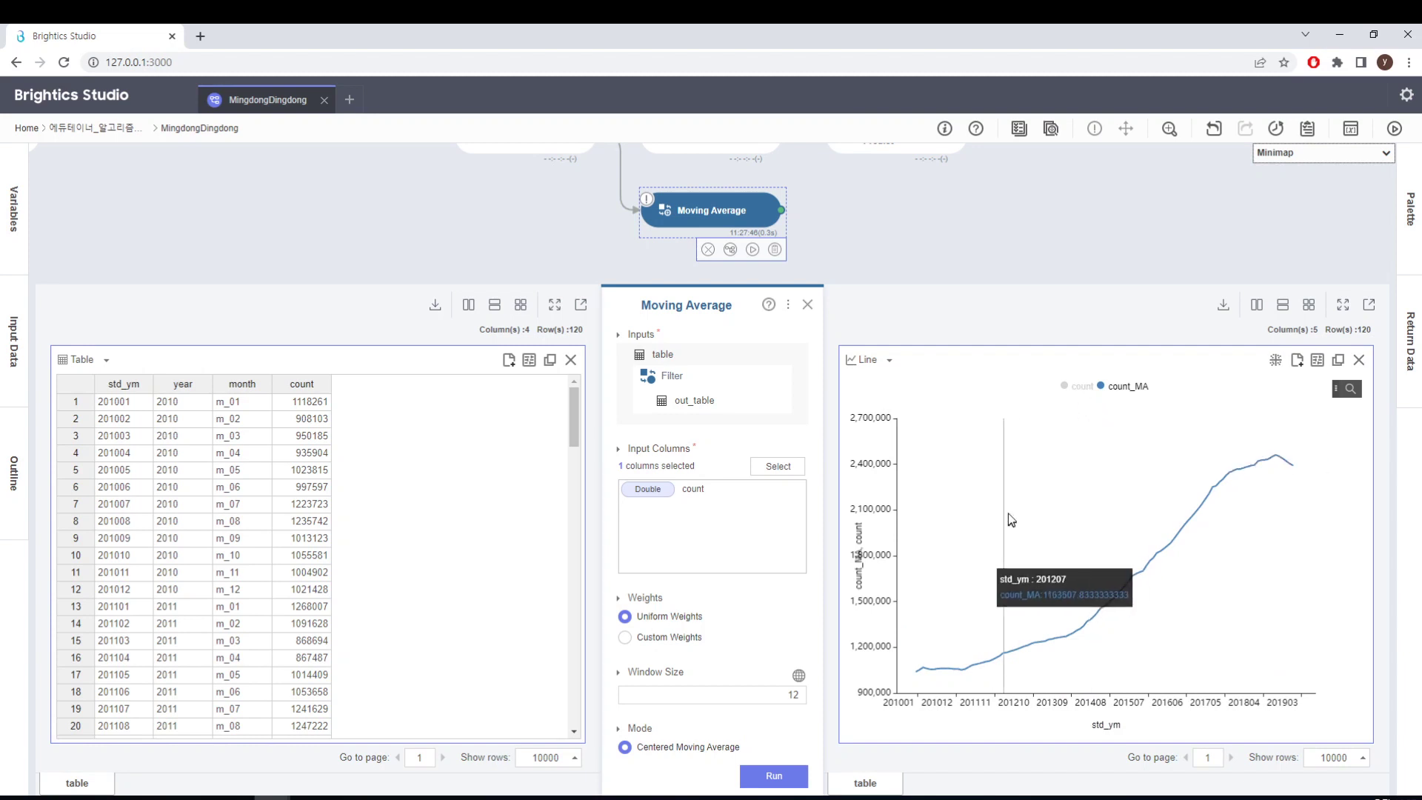
{"action": "left_click", "coordinate": [1073, 391]}
- Rerun the Moving Average with a window size of 2 and hide the count series to view only count_MA
{"action": "left_click", "coordinate": [781, 696]}
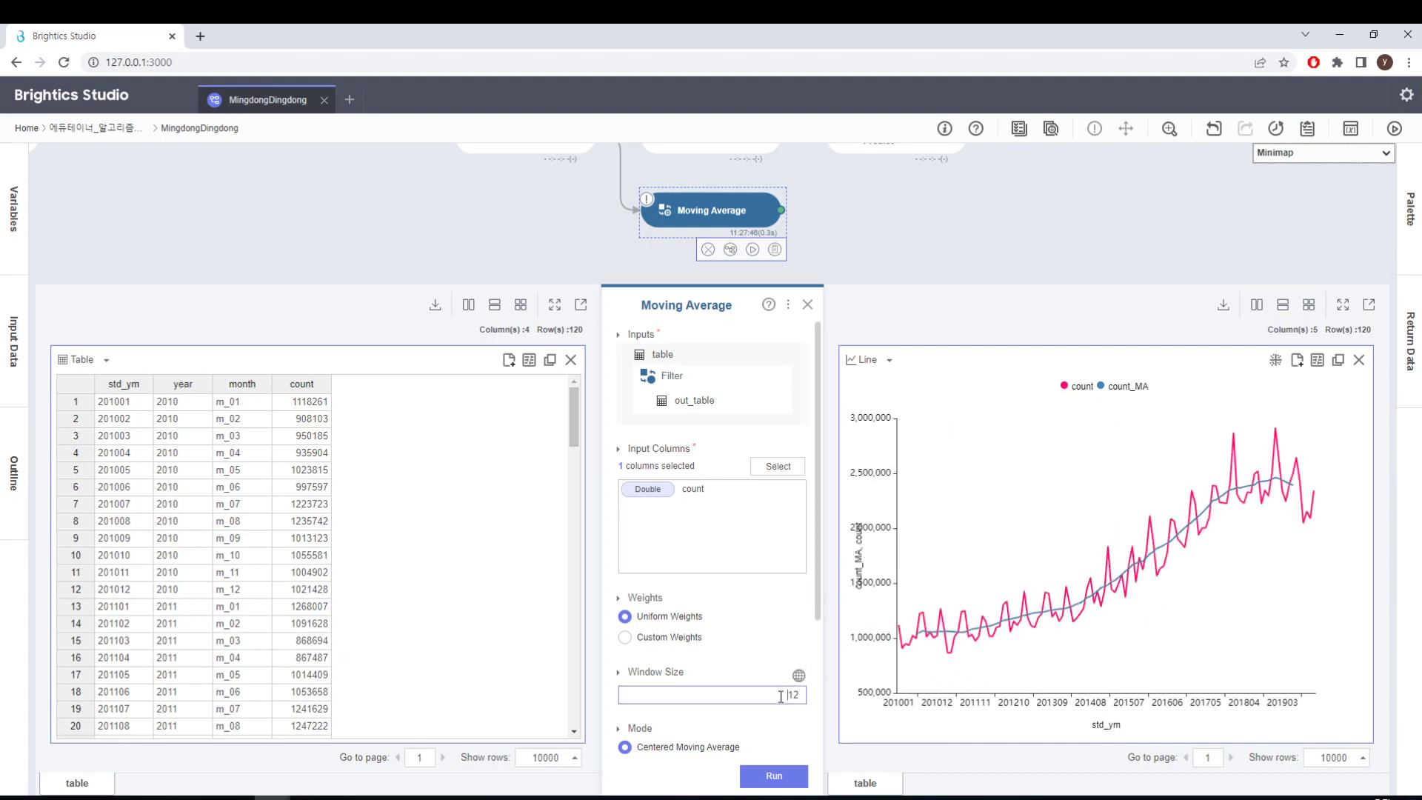
{"action": "left_click_drag", "start_coordinate": [781, 697], "coordinate": [819, 702]}
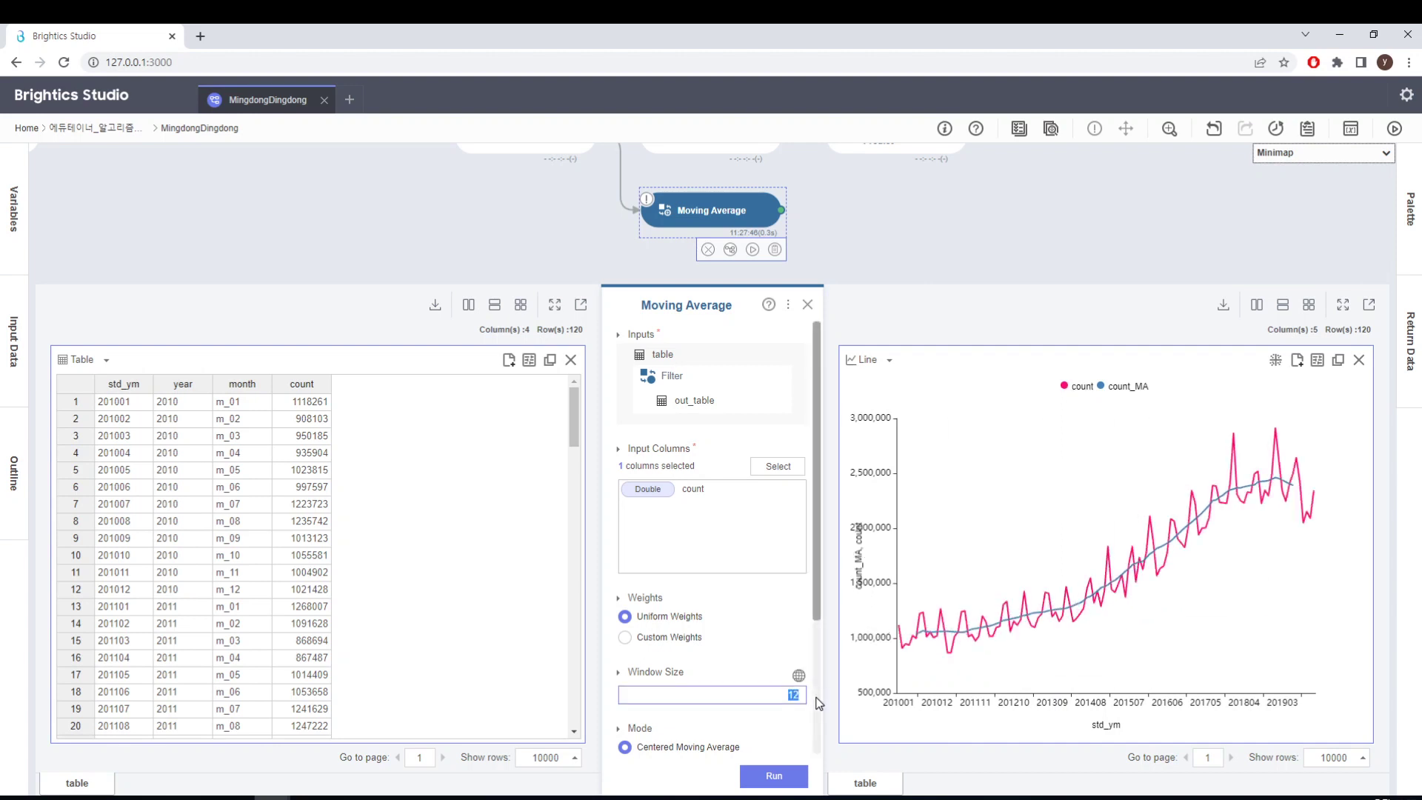
{"action": "left_click", "coordinate": [786, 778]}
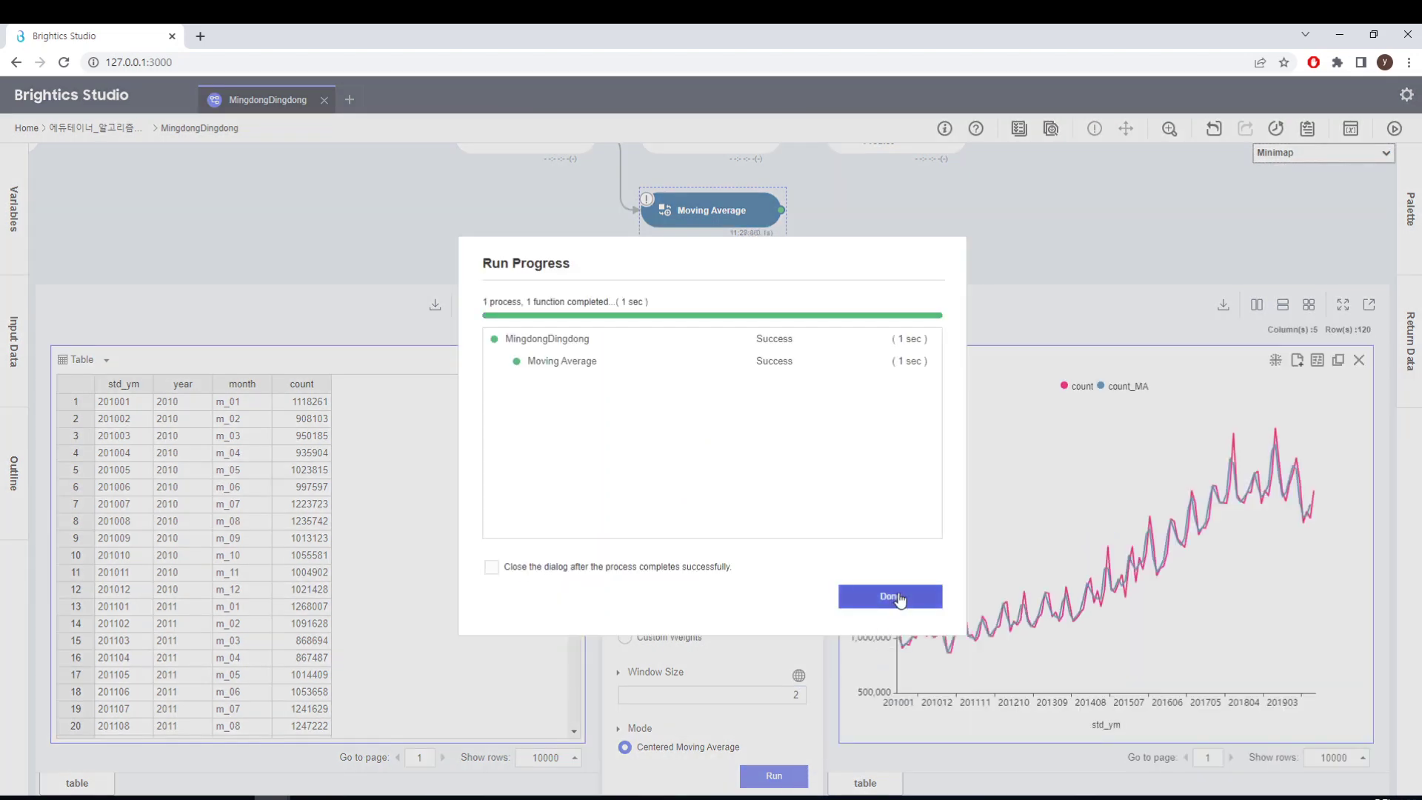
{"action": "left_click", "coordinate": [899, 599]}
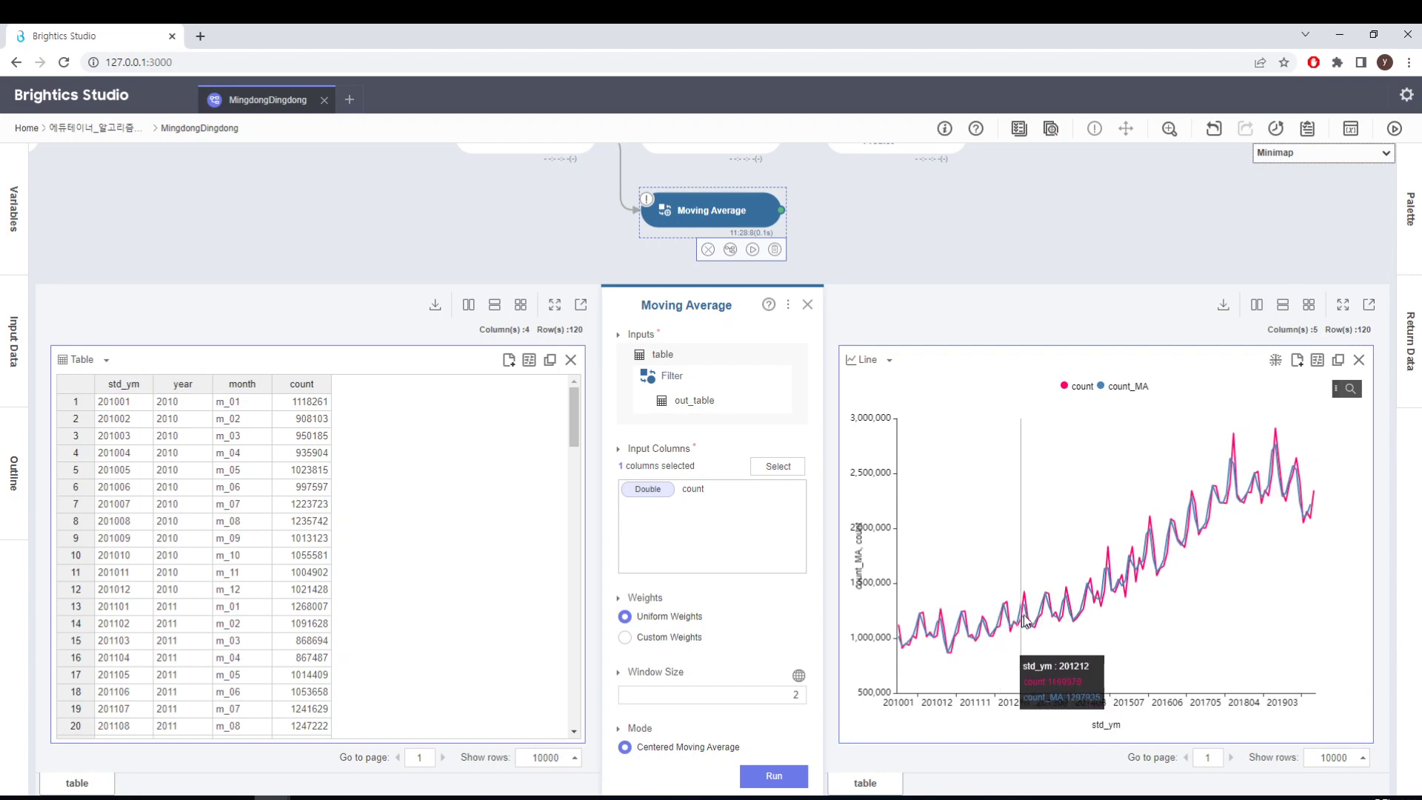
{"action": "left_click", "coordinate": [1084, 390]}
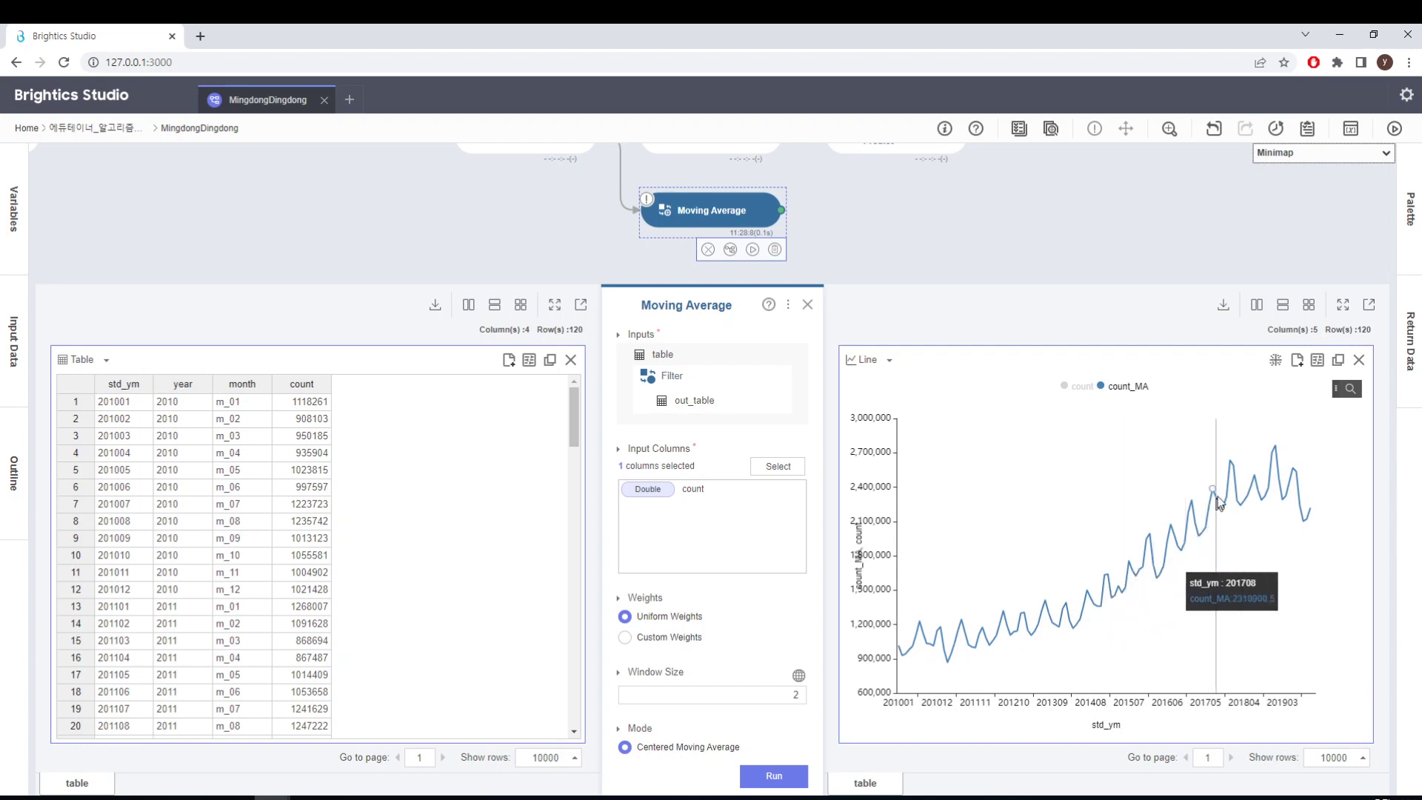
- Set the Moving Average window size to 3, rerun it, view the count_MA line without the count series, and close the node
{"action": "left_click", "coordinate": [791, 700]}
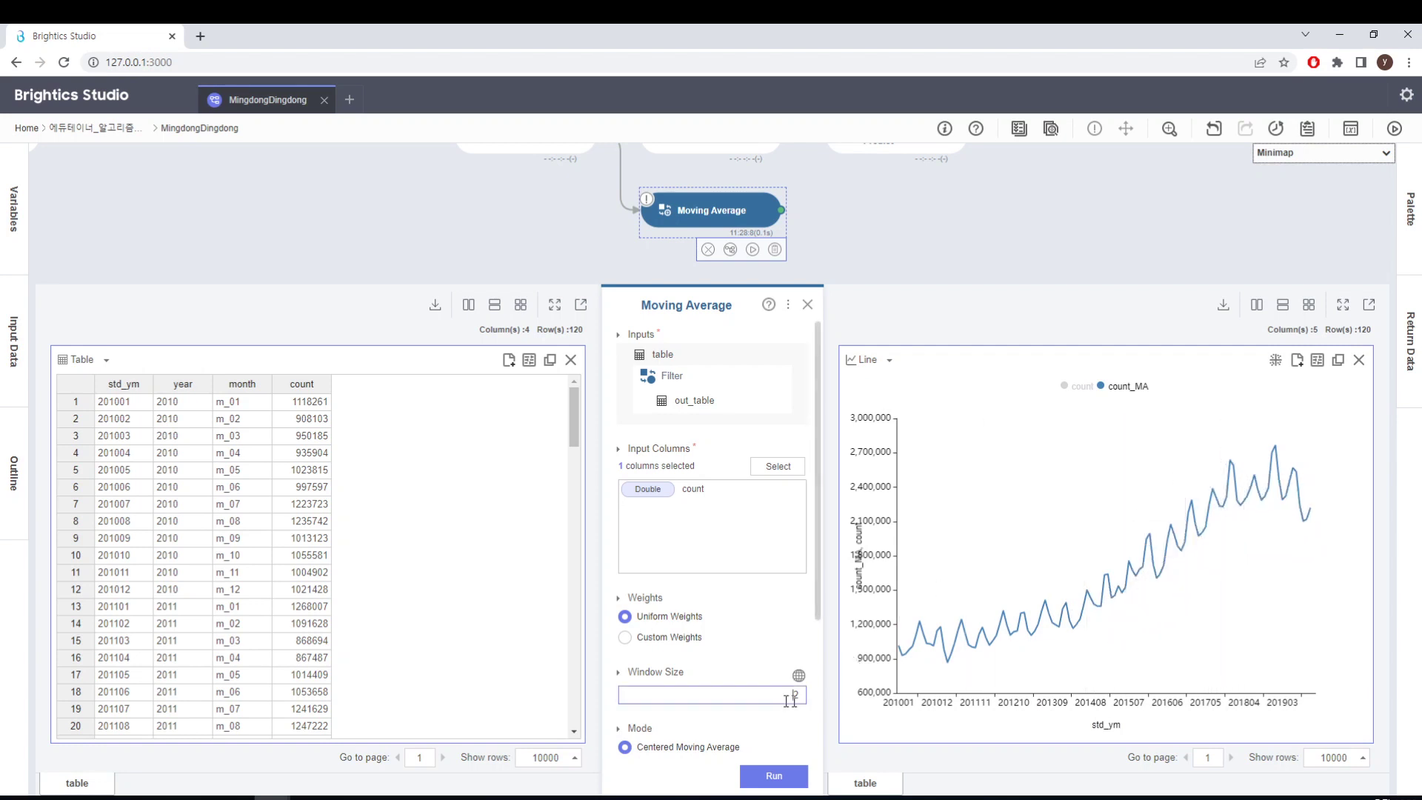
{"action": "left_click", "coordinate": [776, 775]}
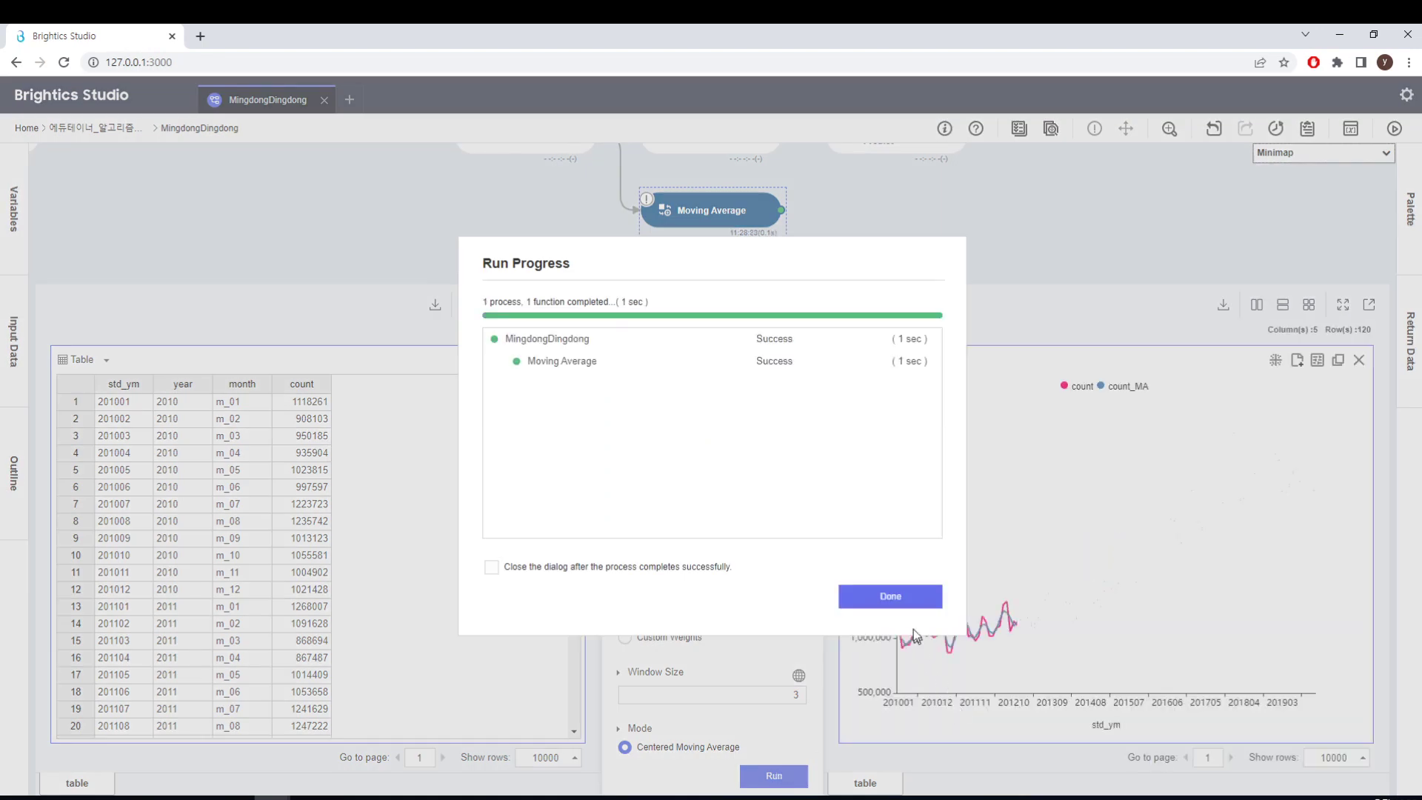
{"action": "left_click", "coordinate": [887, 596]}
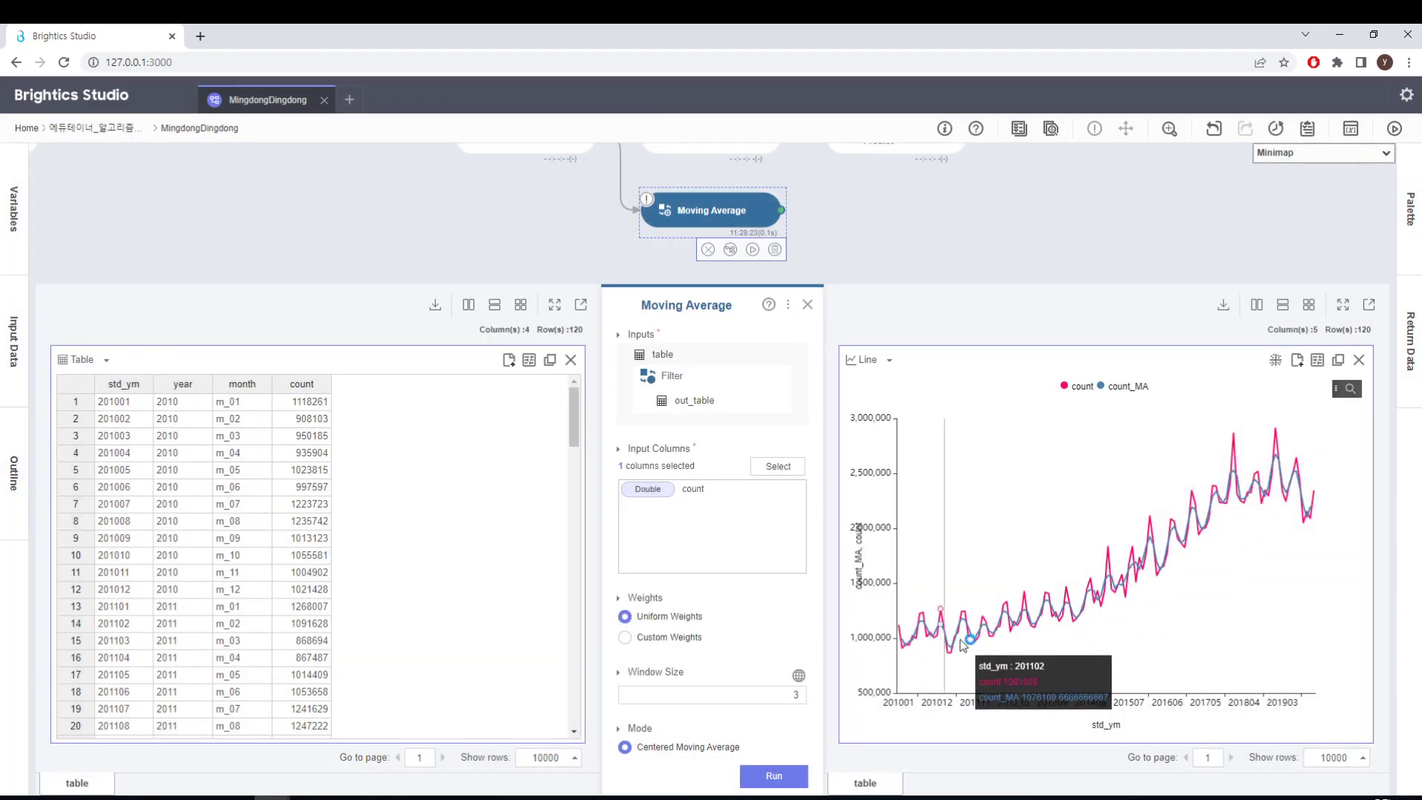
{"action": "left_click", "coordinate": [1081, 387]}
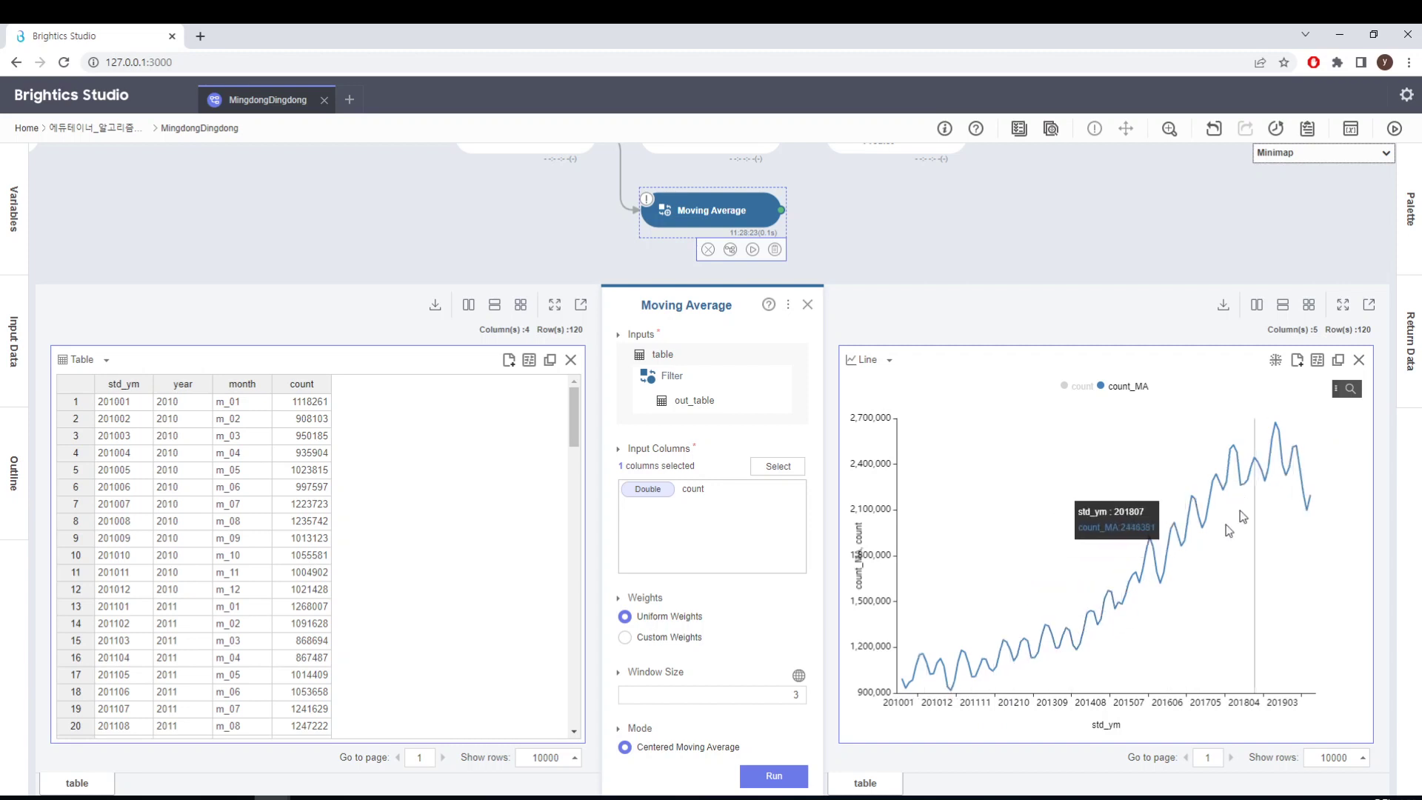
{"action": "left_click", "coordinate": [810, 306]}
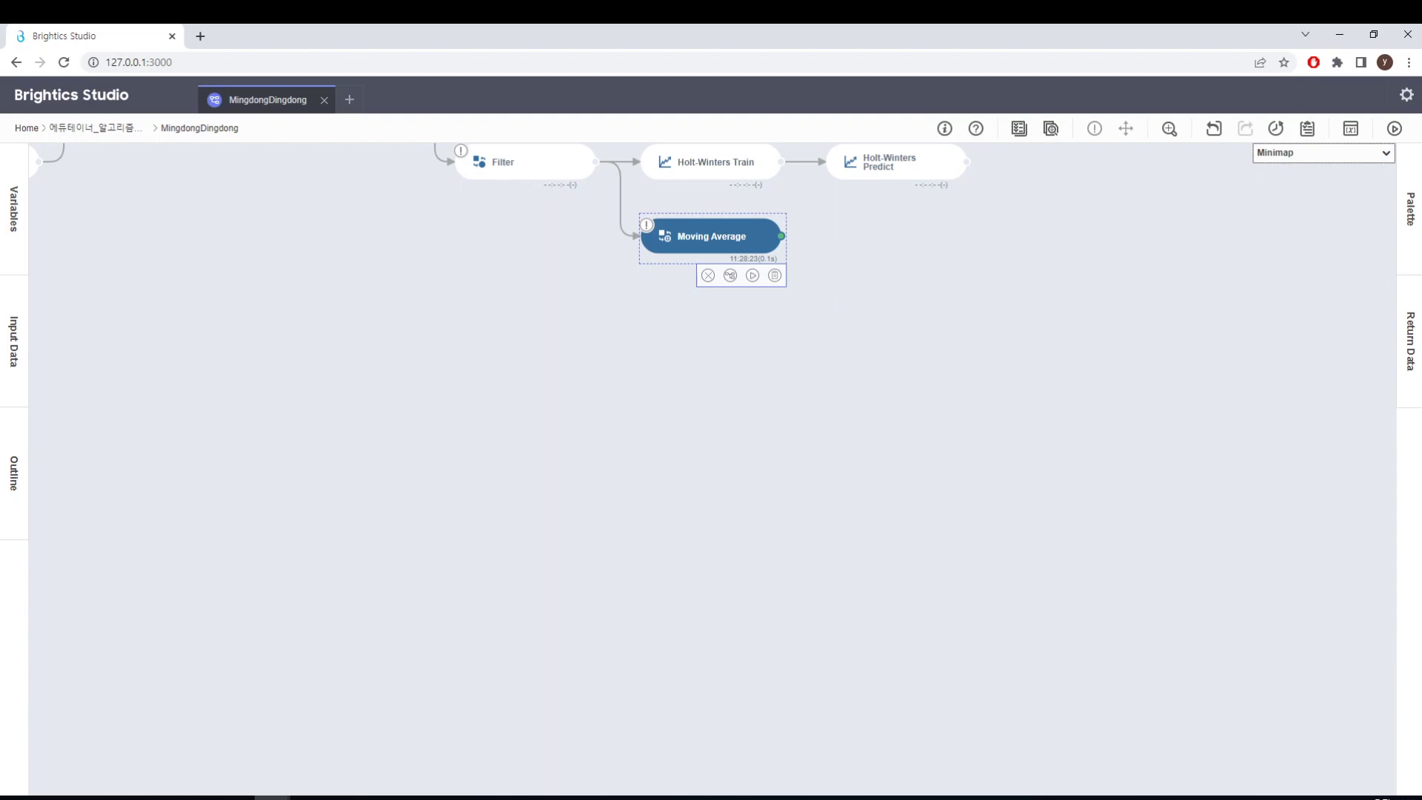
- Switch to the PowerPoint presentation and show slide 35 with the 2023 prediction results
{"action": "left_click", "coordinate": [345, 797]}
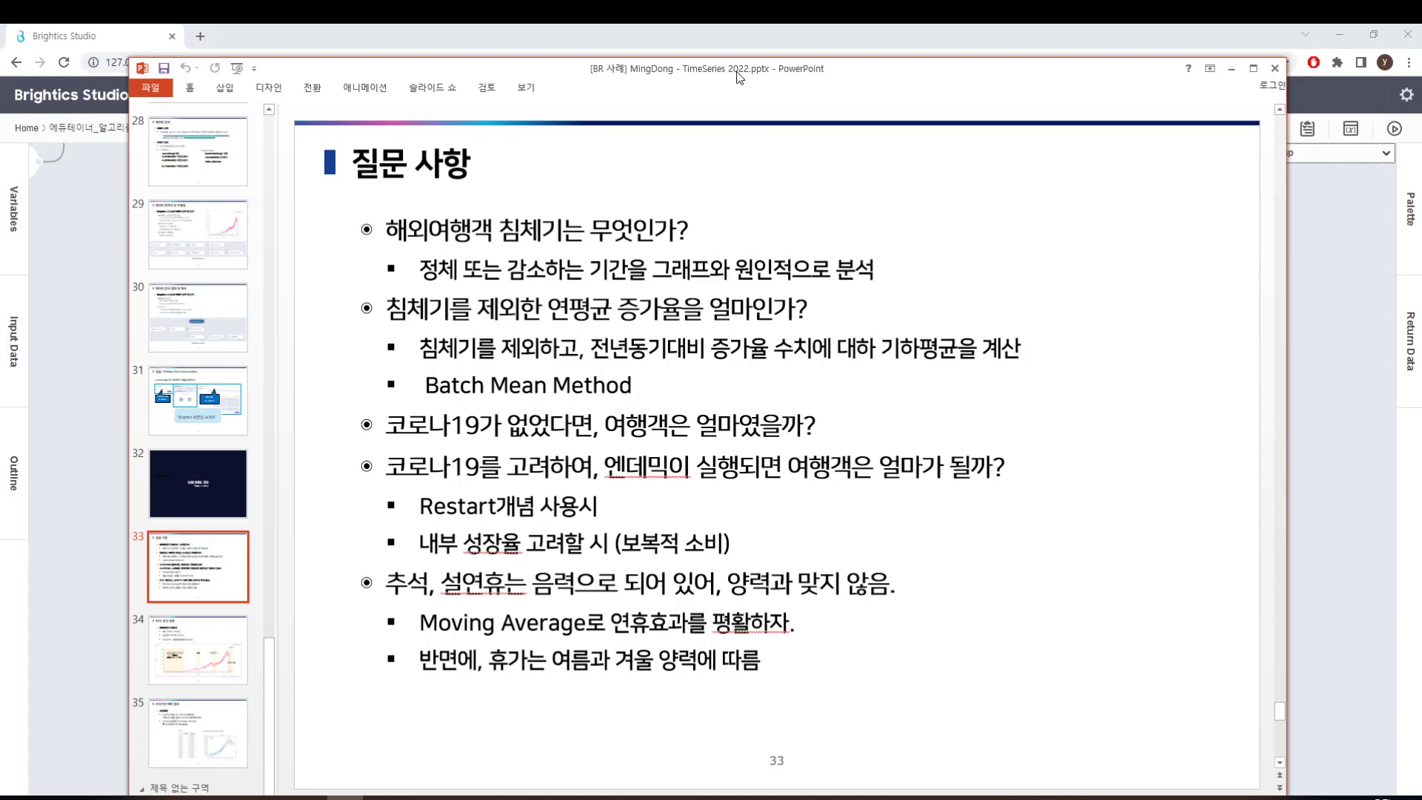
{"action": "left_click", "coordinate": [199, 749]}
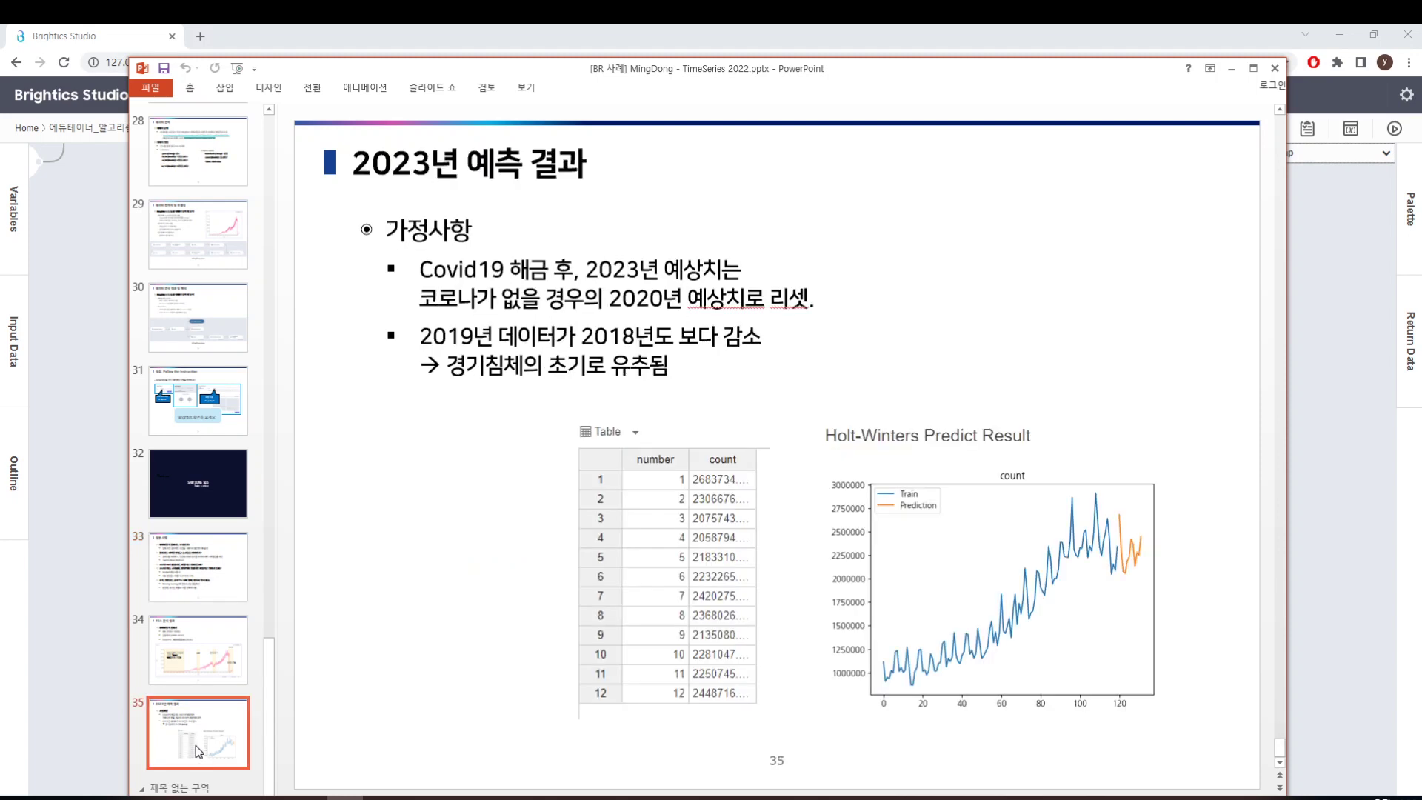